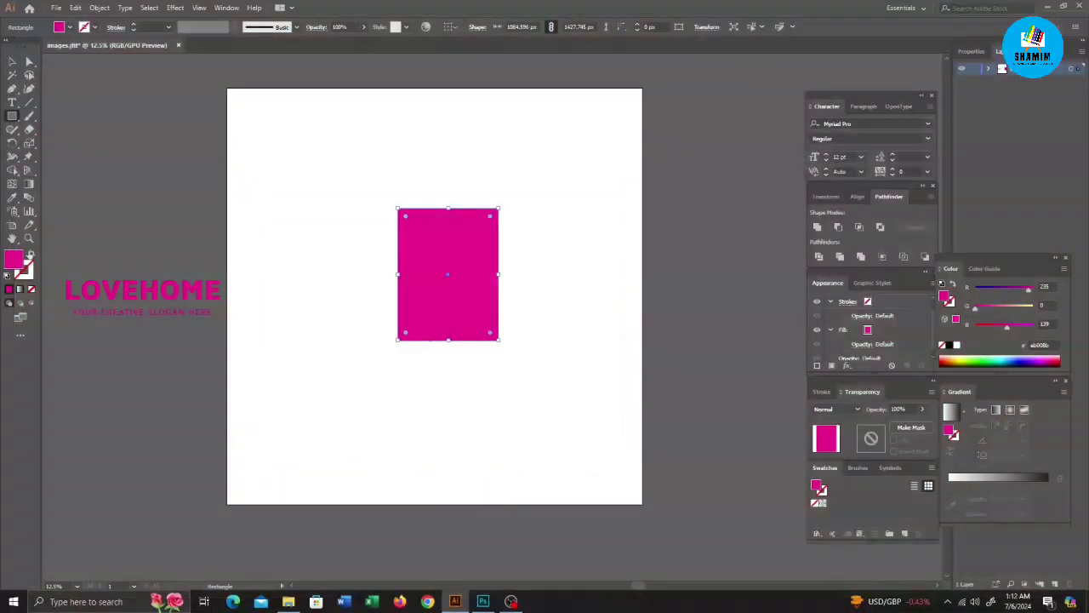
Step: Make the rectangle an unfilled pill shape with fully rounded corners and a 1 pt pink outline
{"action": "left_click", "coordinate": [31, 254]}
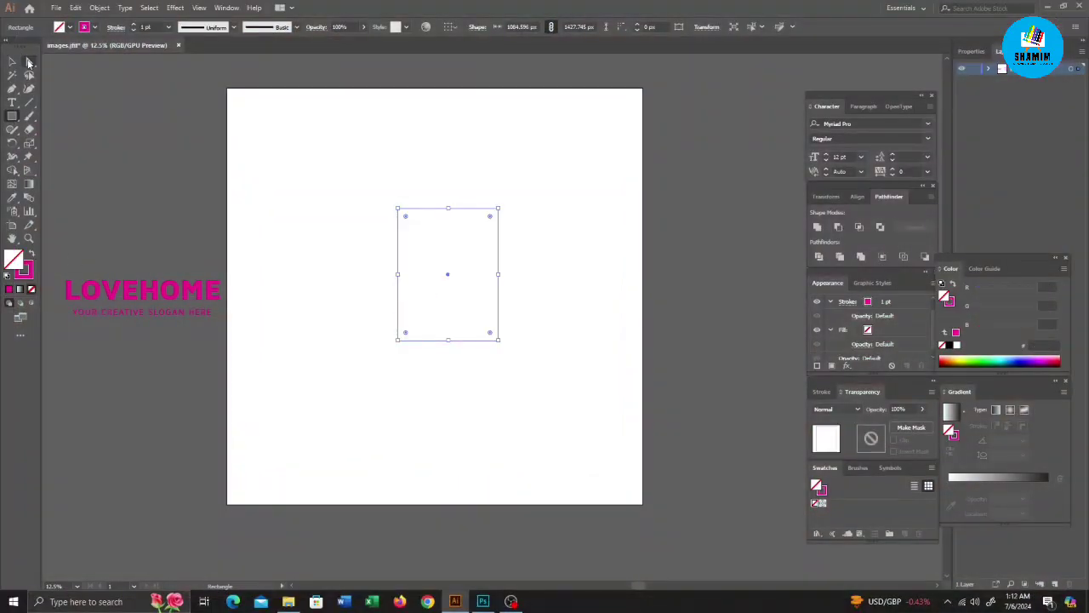
{"action": "left_click", "coordinate": [29, 62]}
{"action": "mouse_move", "coordinate": [489, 220]}
{"action": "left_mouse_down"}
{"action": "mouse_move", "coordinate": [464, 292]}
{"action": "mouse_move", "coordinate": [464, 281]}
{"action": "mouse_move", "coordinate": [474, 315]}
{"action": "left_mouse_up"}
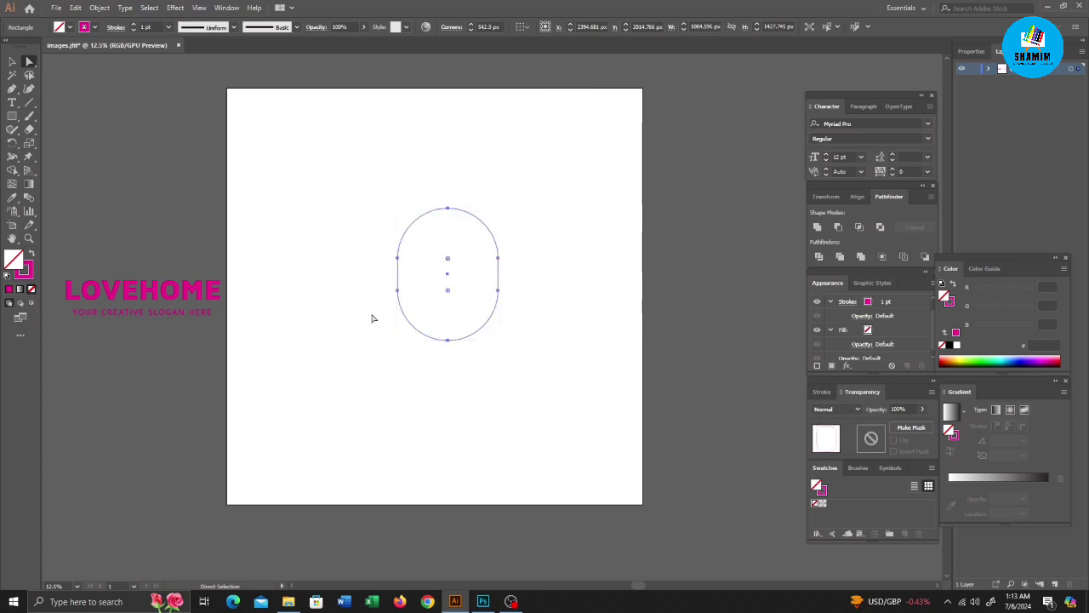
{"action": "left_click", "coordinate": [14, 62]}
Step: Thicken the capsule's outline, trying 6 pt and 20 pt before settling on 40 pt
{"action": "left_click", "coordinate": [168, 28]}
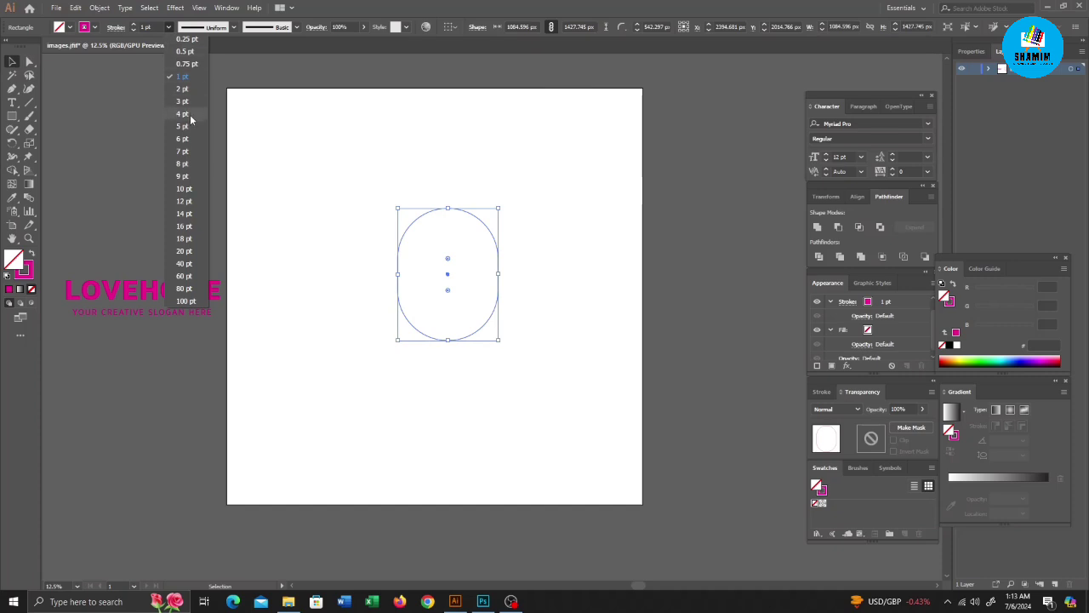
{"action": "left_click", "coordinate": [183, 139]}
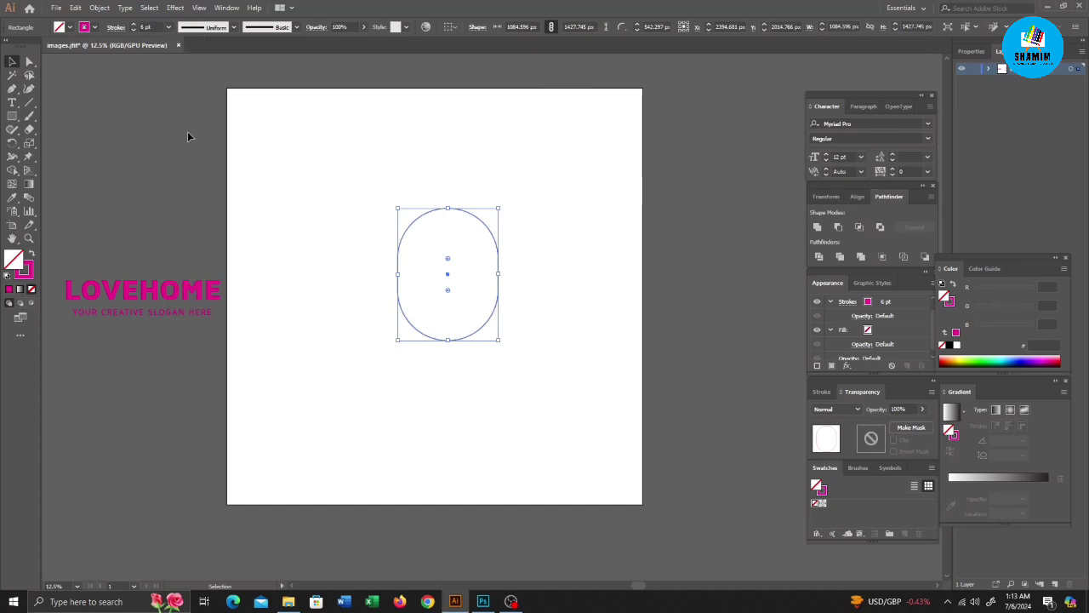
{"action": "left_click", "coordinate": [169, 28]}
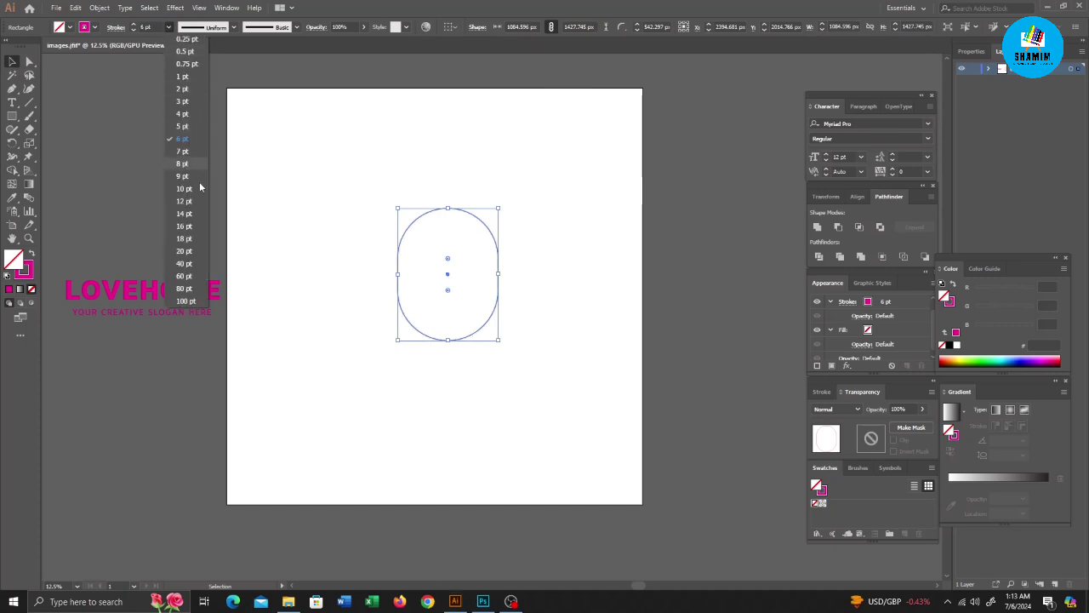
{"action": "left_click", "coordinate": [184, 251]}
{"action": "left_click", "coordinate": [324, 189]}
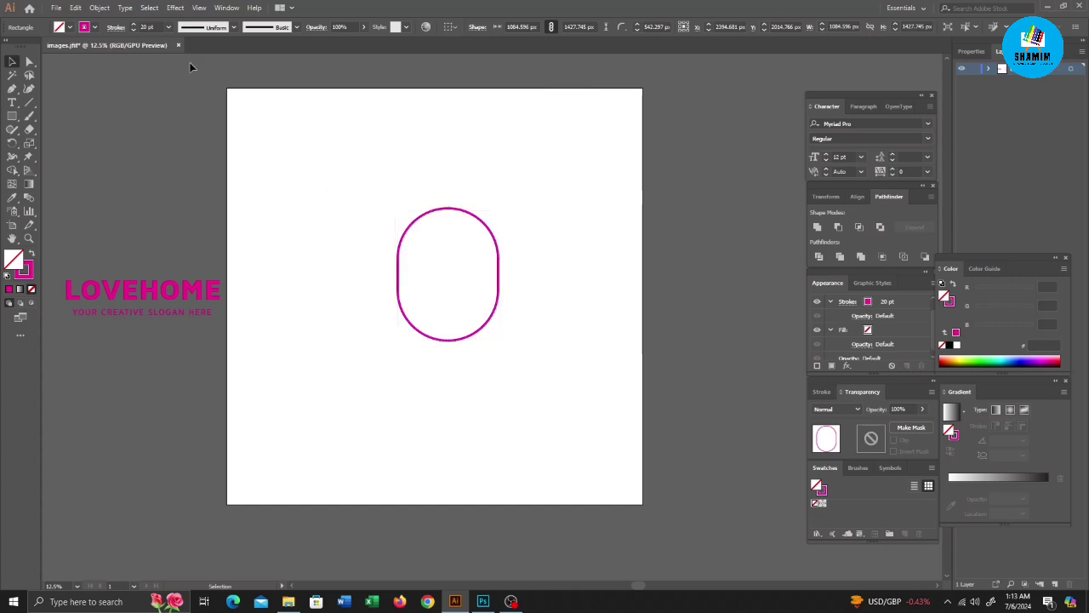
{"action": "left_click", "coordinate": [448, 273]}
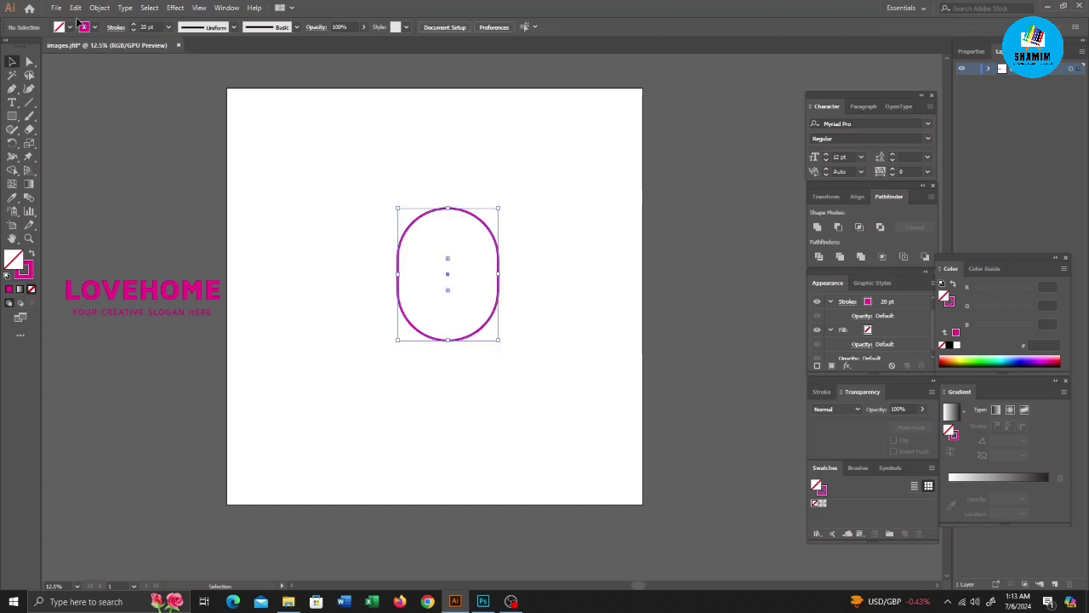
{"action": "left_click", "coordinate": [169, 28]}
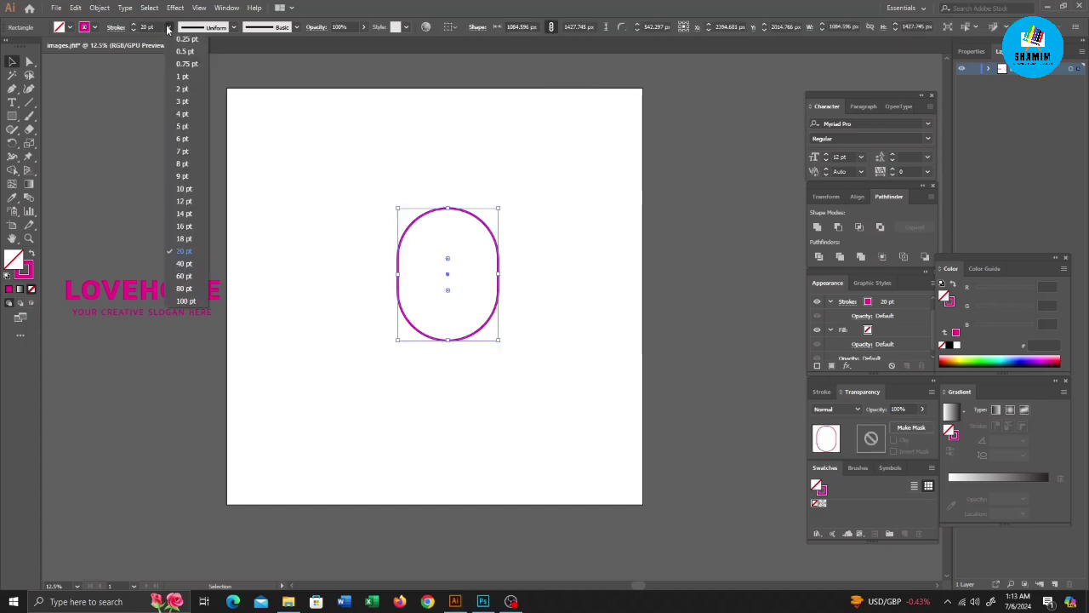
{"action": "left_click", "coordinate": [184, 263]}
Step: Alt-drag a copy of the capsule to the left of the artboard, above LOVEHOME
{"action": "left_click", "coordinate": [327, 260]}
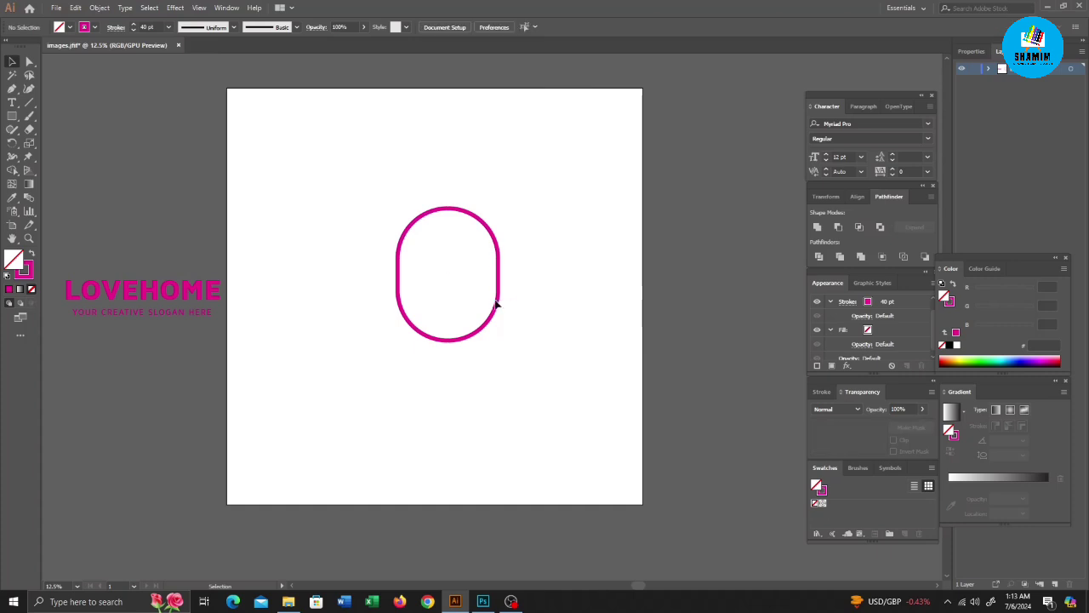
{"action": "left_click_drag", "start_coordinate": [501, 303], "coordinate": [166, 202]}
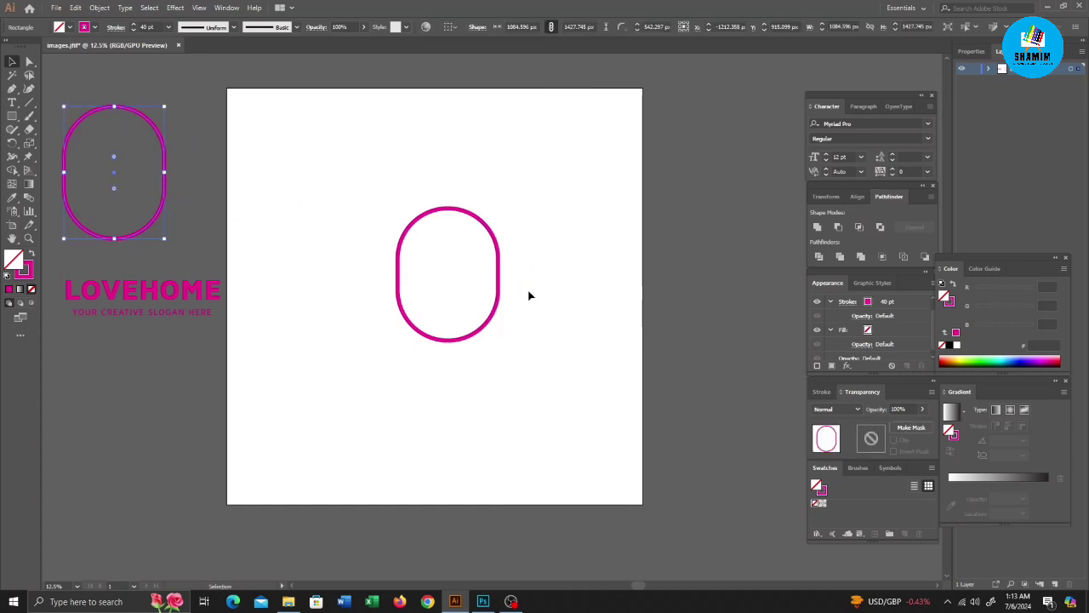
{"action": "left_click_drag", "start_coordinate": [540, 321], "coordinate": [455, 283]}
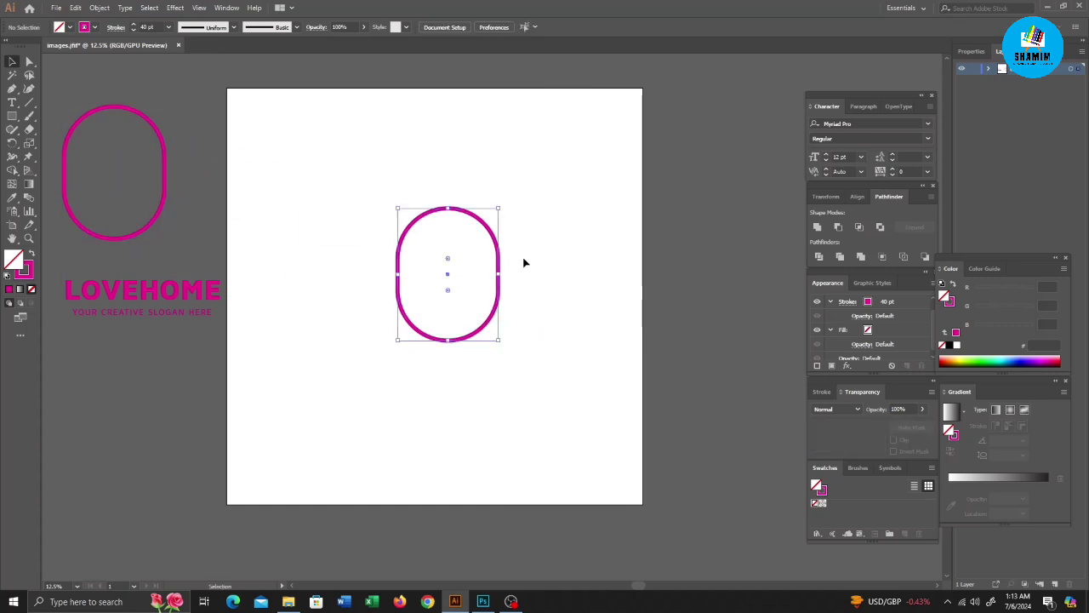
Step: Add an inner capsule outline using Offset Path with a -78 px offset
{"action": "left_click", "coordinate": [99, 9]}
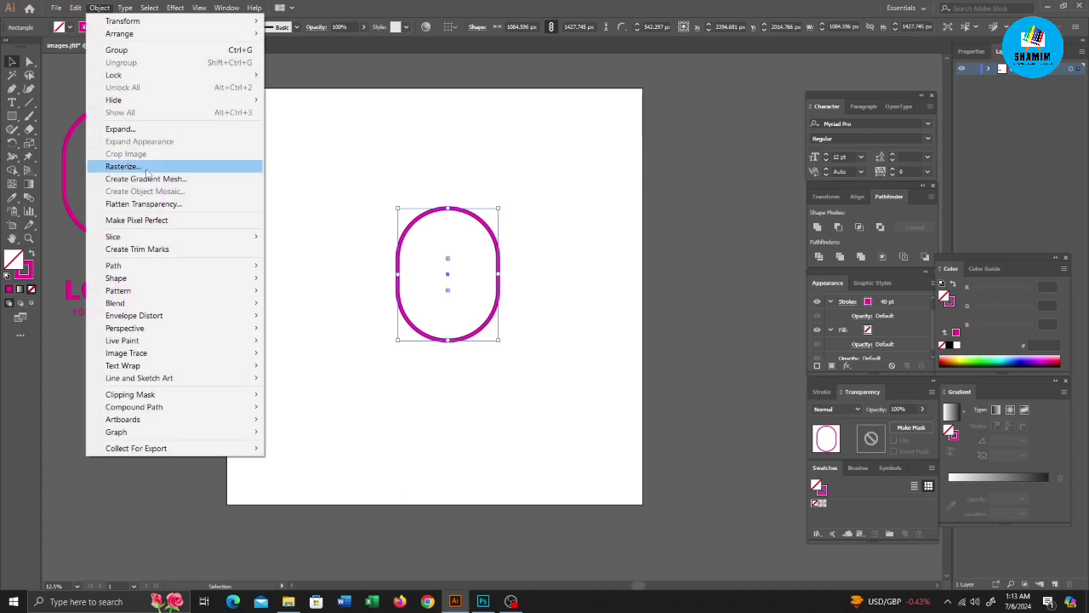
{"action": "mouse_move", "coordinate": [113, 265]}
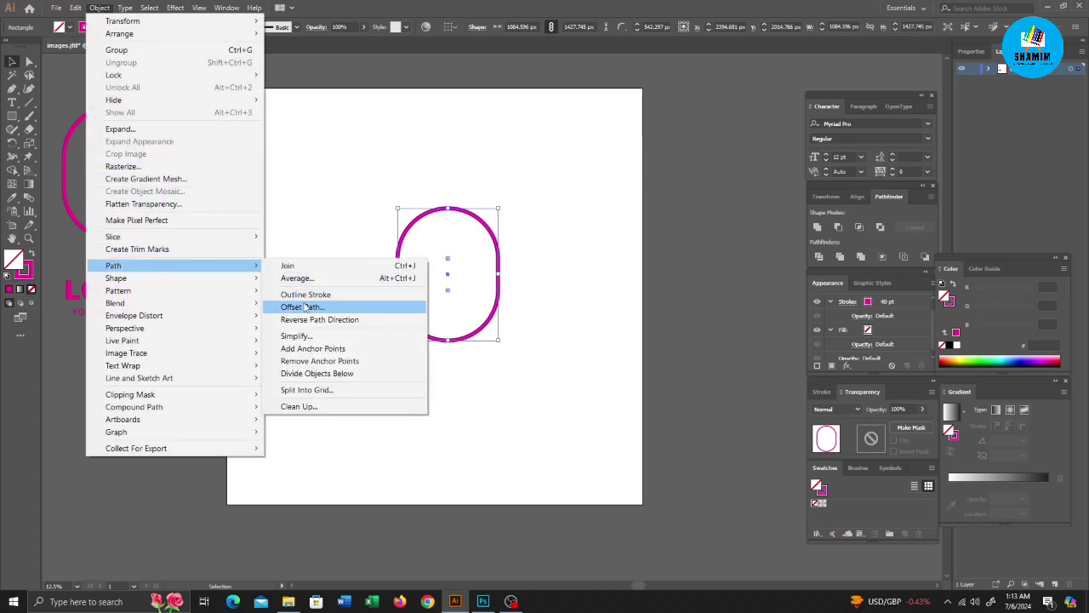
{"action": "left_click", "coordinate": [304, 306]}
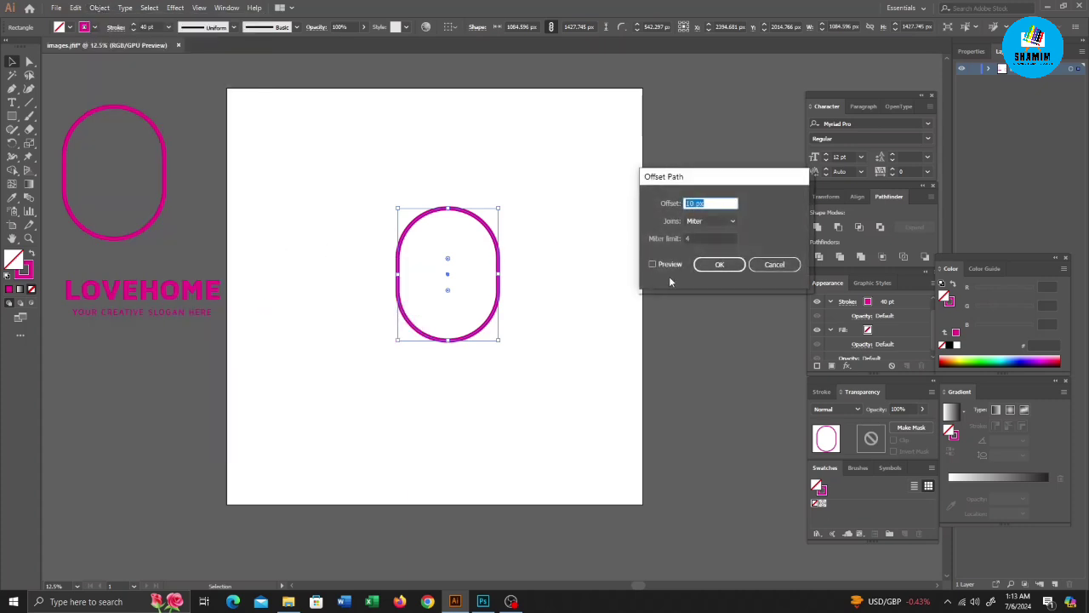
{"action": "key", "text": "Down"}
{"action": "left_click", "coordinate": [662, 265]}
{"action": "triple_click", "coordinate": [709, 204]}
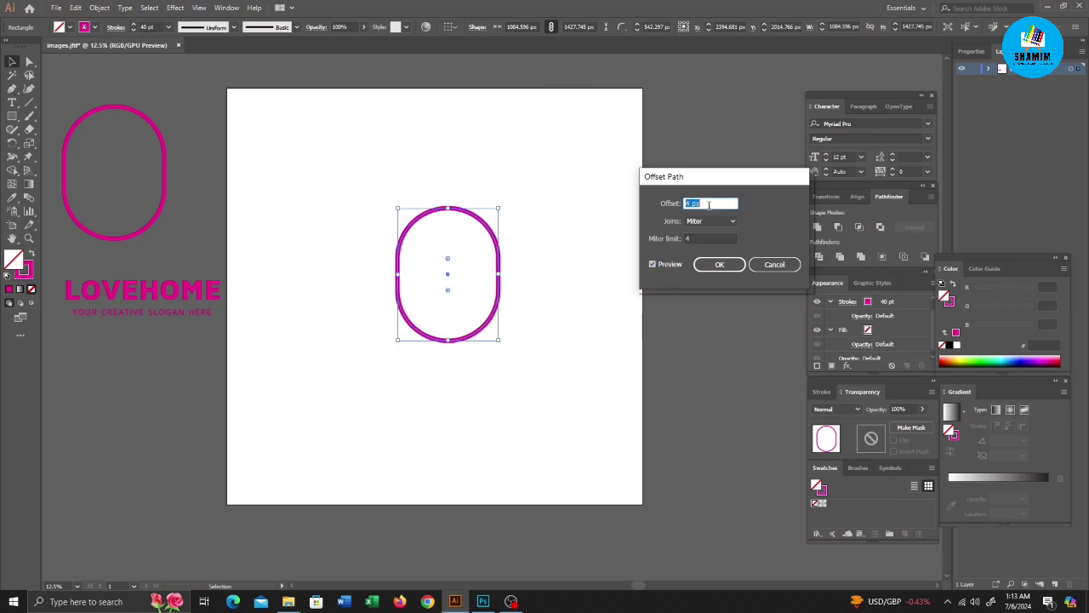
{"action": "key", "text": "Down"}
{"action": "key", "text": "Down"}
{"action": "key", "text": "Down"}
{"action": "key", "text": "Down"}
{"action": "key", "text": "Down"}
{"action": "key", "text": "Down"}
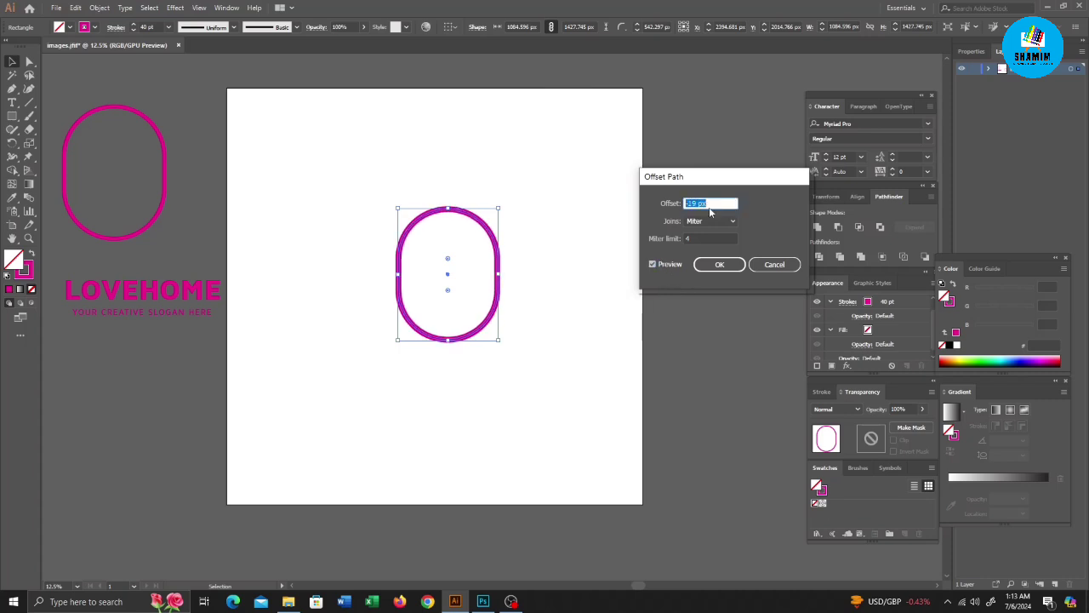
{"action": "key", "text": "Down"}
{"action": "key", "text": "Down"}
{"action": "key", "text": "Down"}
{"action": "key", "text": "Down"}
{"action": "key", "text": "Down"}
{"action": "key", "text": "Down"}
{"action": "key", "text": "Down"}
{"action": "key", "text": "Down"}
{"action": "key", "text": "Down"}
{"action": "key", "text": "Down"}
{"action": "key", "text": "Down"}
{"action": "key", "text": "Down"}
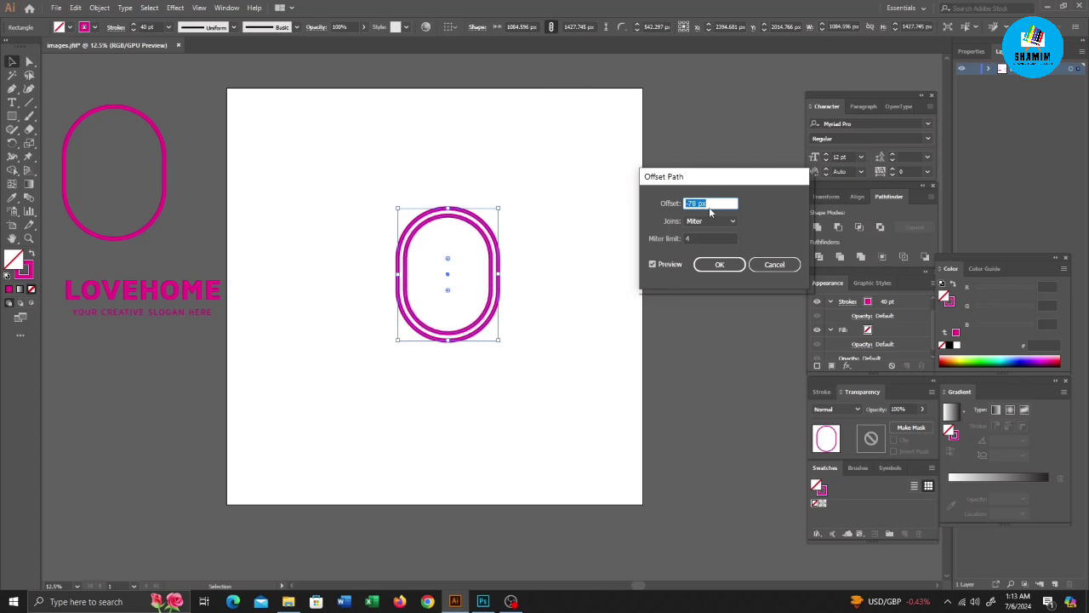
{"action": "key", "text": "Down"}
{"action": "key", "text": "Down"}
{"action": "key", "text": "Down"}
{"action": "left_click", "coordinate": [722, 266]}
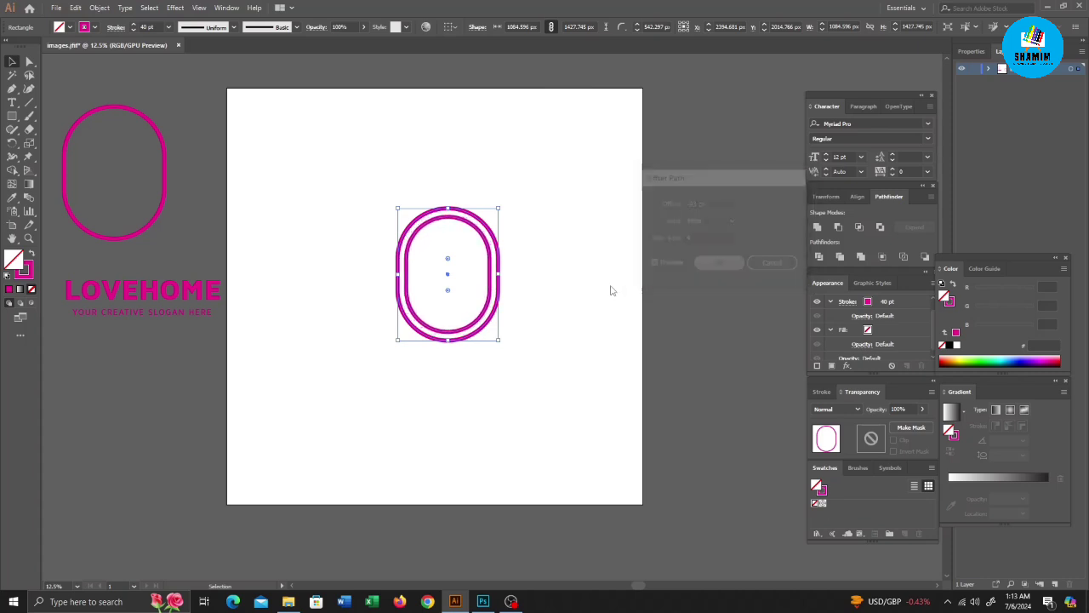
{"action": "left_click", "coordinate": [554, 336]}
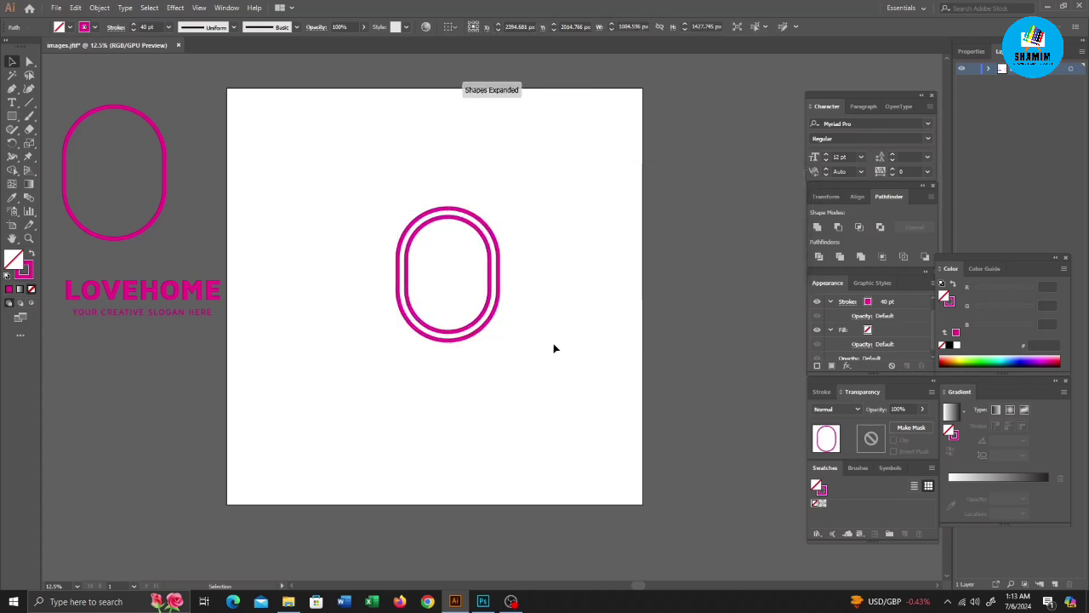
{"action": "left_click", "coordinate": [12, 116]}
Step: Draw a small rounded capsule left of the badge and reflect a crossing copy of it
{"action": "mouse_move", "coordinate": [275, 191]}
{"action": "left_mouse_down"}
{"action": "mouse_move", "coordinate": [315, 243]}
{"action": "mouse_move", "coordinate": [320, 274]}
{"action": "left_mouse_up"}
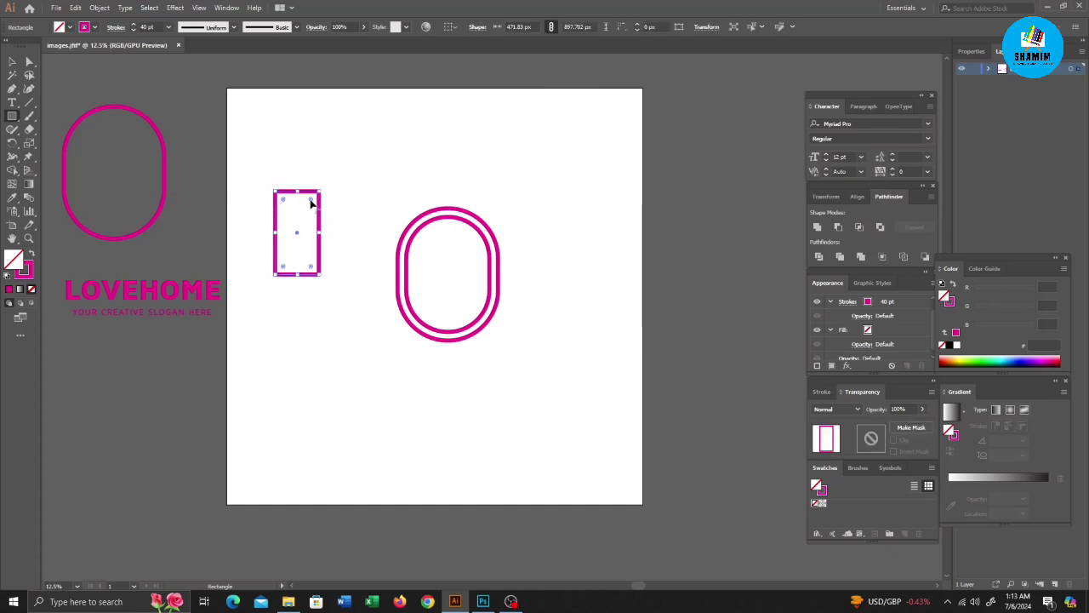
{"action": "mouse_move", "coordinate": [312, 201]}
{"action": "left_mouse_down"}
{"action": "mouse_move", "coordinate": [299, 271]}
{"action": "mouse_move", "coordinate": [339, 260]}
{"action": "left_mouse_up"}
{"action": "left_click", "coordinate": [15, 61]}
{"action": "right_click", "coordinate": [284, 223]}
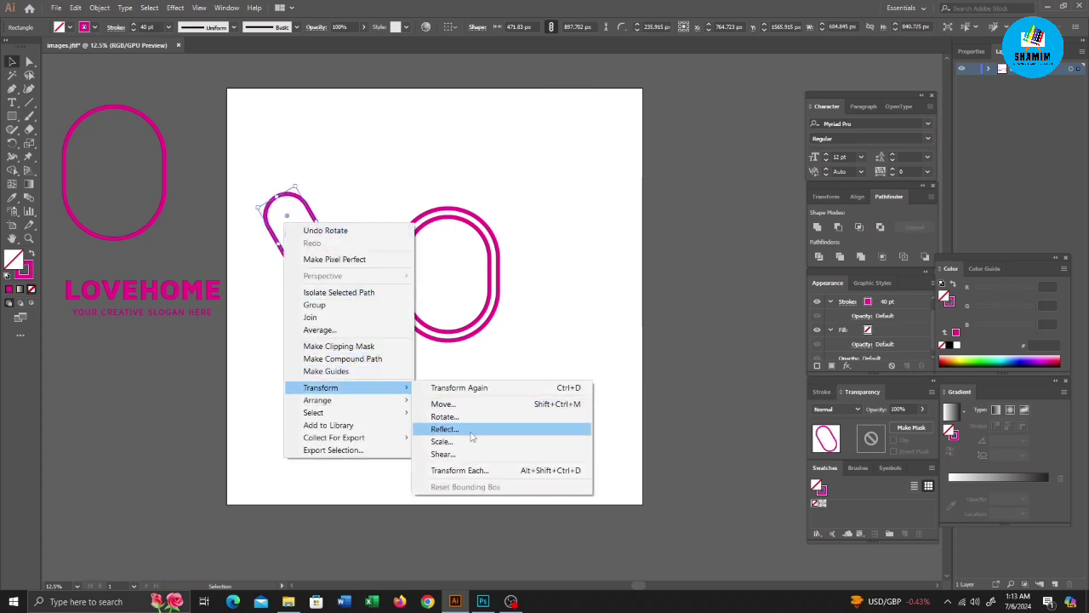
{"action": "left_click", "coordinate": [474, 430]}
{"action": "left_click", "coordinate": [353, 380]}
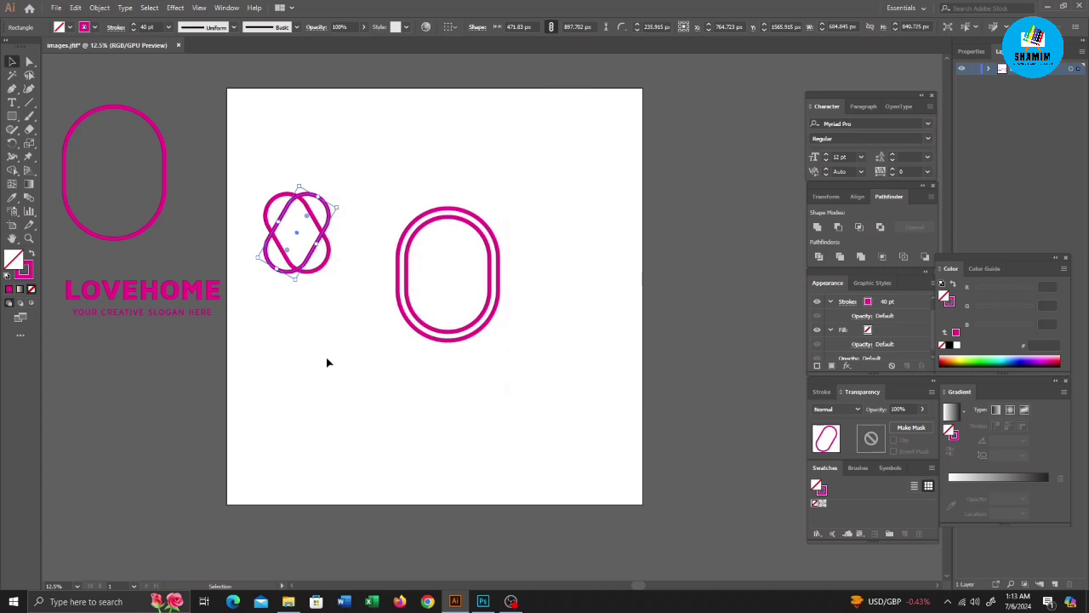
Step: Re-tilt one capsule, delete the other, and reflect a fresh crossing copy to form the X
{"action": "left_click", "coordinate": [316, 268]}
{"action": "left_click_drag", "start_coordinate": [337, 262], "coordinate": [343, 245]}
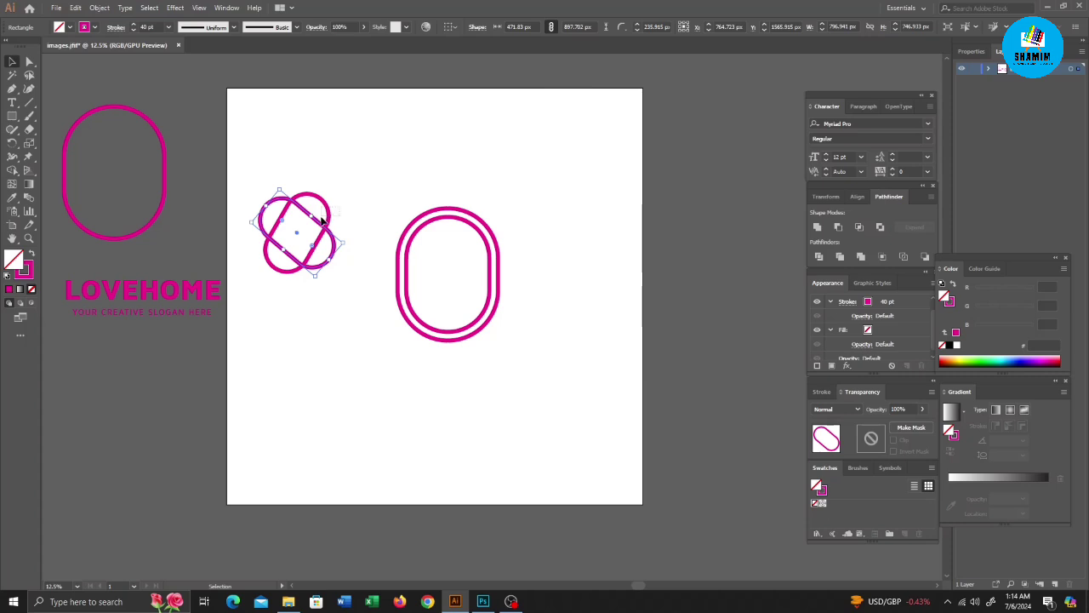
{"action": "left_click", "coordinate": [322, 220]}
{"action": "key", "text": "Delete"}
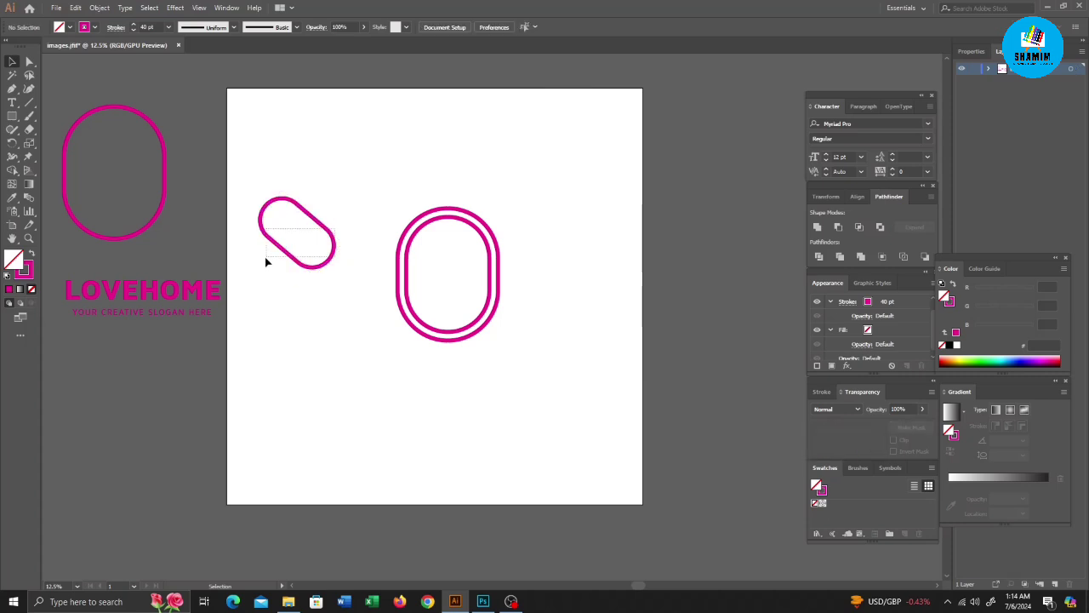
{"action": "left_click", "coordinate": [265, 220]}
{"action": "right_click", "coordinate": [267, 258]}
{"action": "mouse_move", "coordinate": [303, 423]}
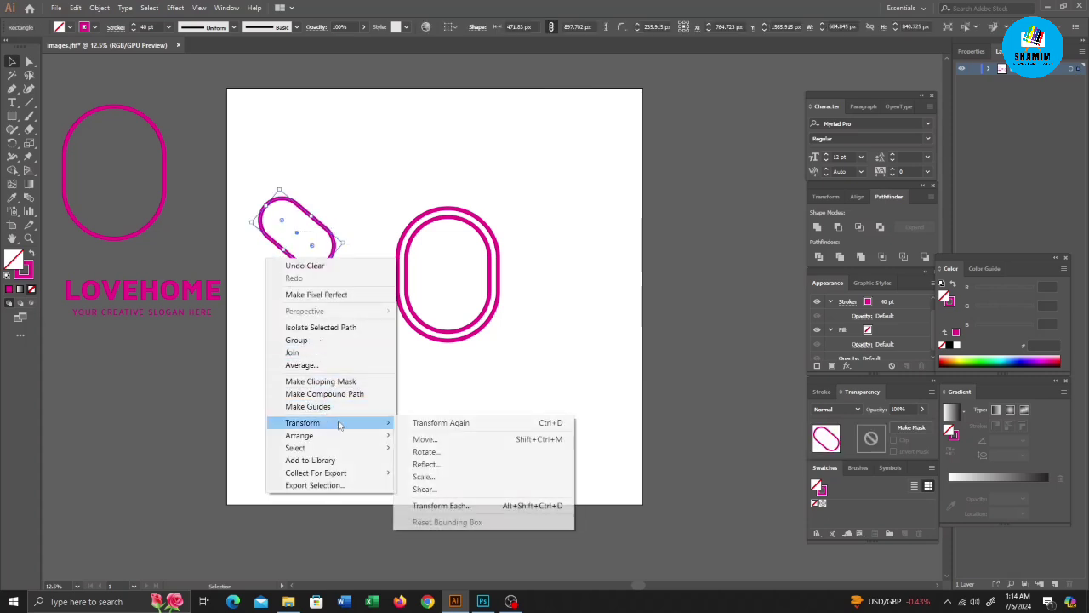
{"action": "left_click", "coordinate": [464, 463]}
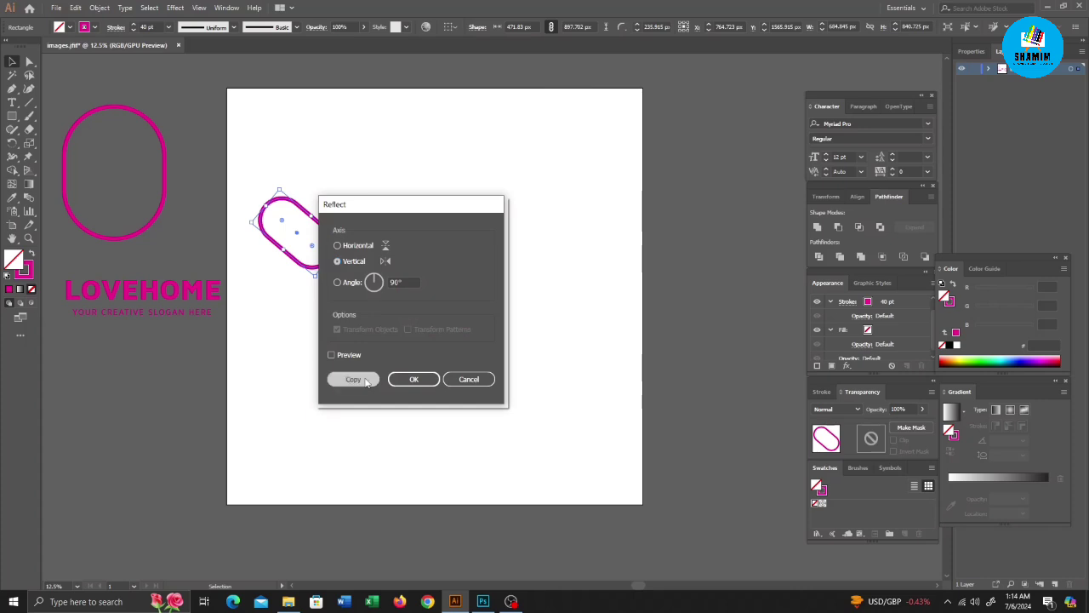
{"action": "left_click", "coordinate": [349, 380]}
{"action": "left_click", "coordinate": [294, 204], "text": "shift"}
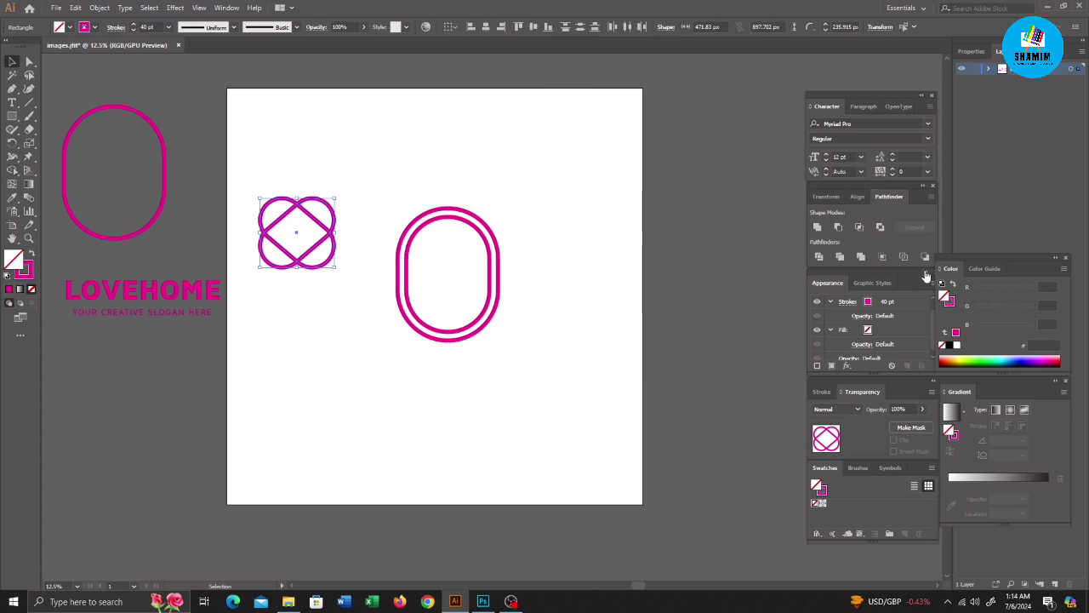
Step: Merge the crossing capsules' lower pieces into a heart with Shape Builder, removing the extra lobe
{"action": "left_click", "coordinate": [12, 169]}
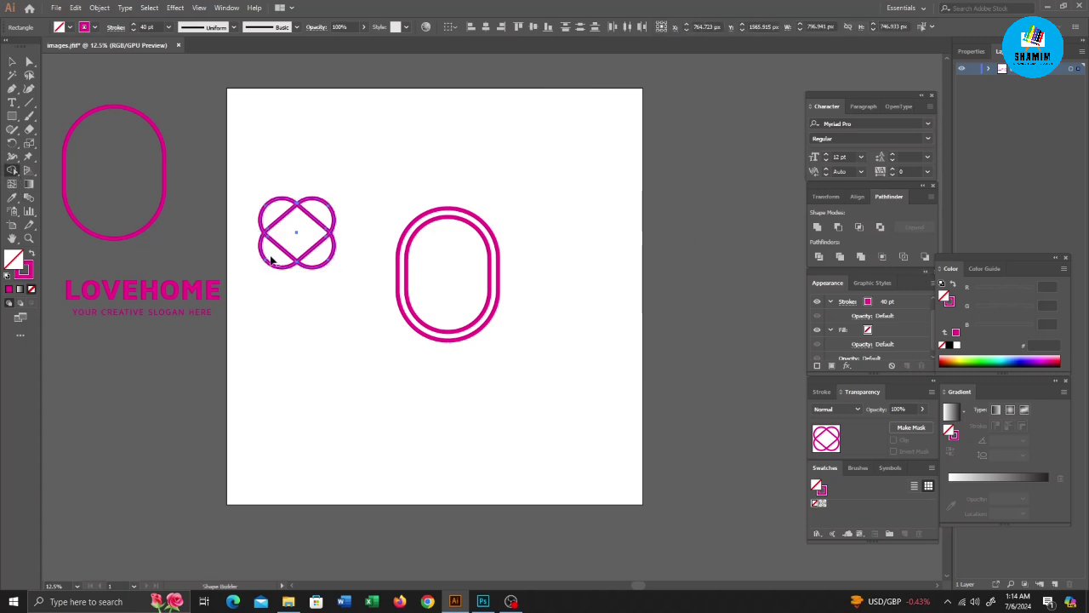
{"action": "left_click_drag", "start_coordinate": [274, 259], "coordinate": [327, 262]}
{"action": "left_click", "coordinate": [327, 261], "text": "alt"}
{"action": "left_click", "coordinate": [12, 62]}
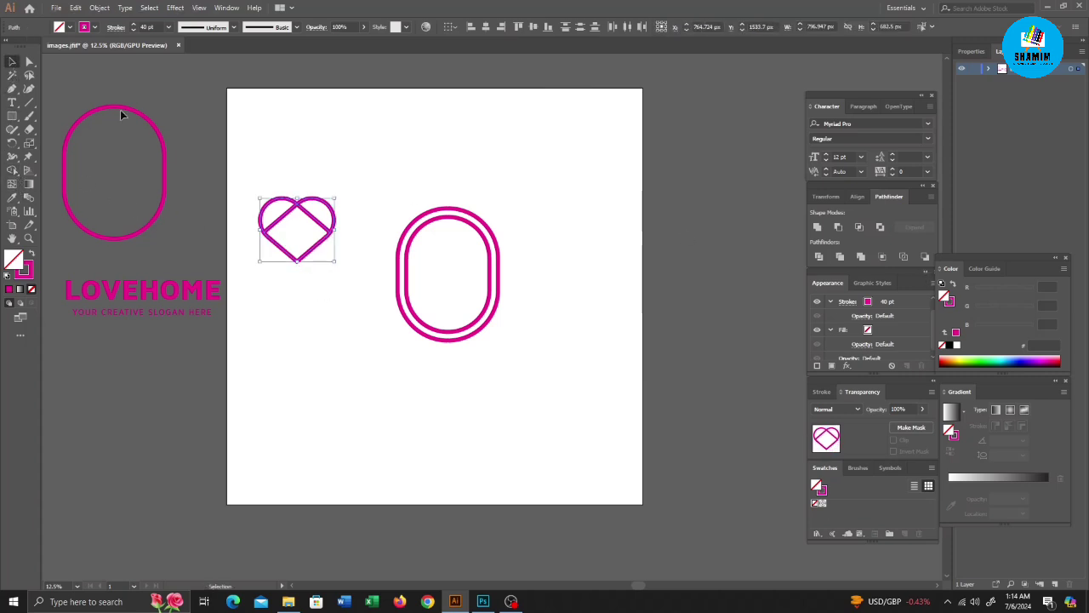
Step: Group the heart's pieces and nudge the heart down and left
{"action": "left_click", "coordinate": [417, 162]}
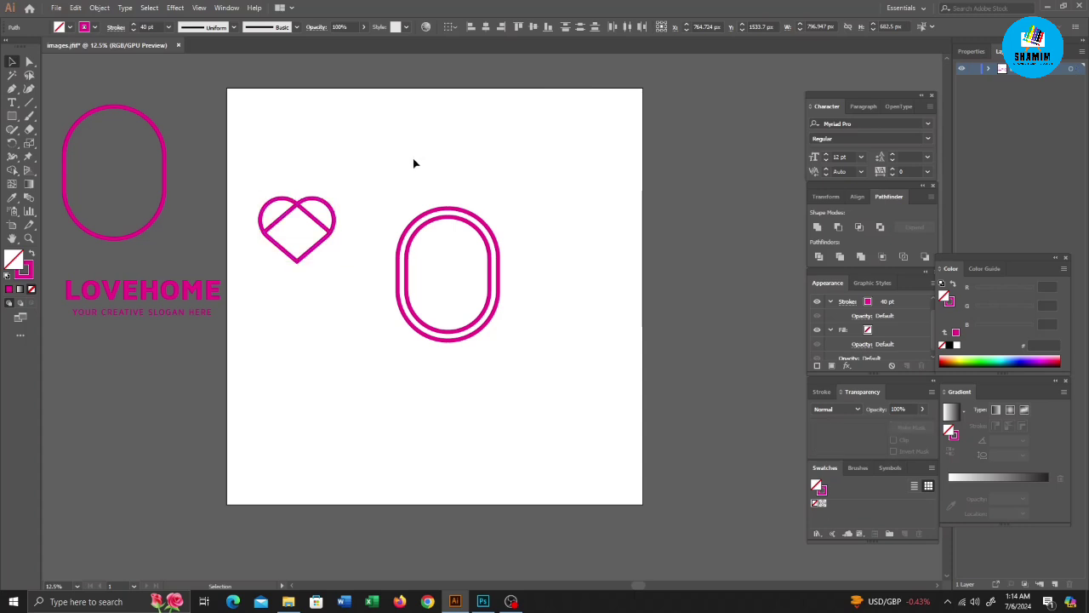
{"action": "left_click_drag", "start_coordinate": [260, 157], "coordinate": [322, 301]}
{"action": "right_click", "coordinate": [297, 241]}
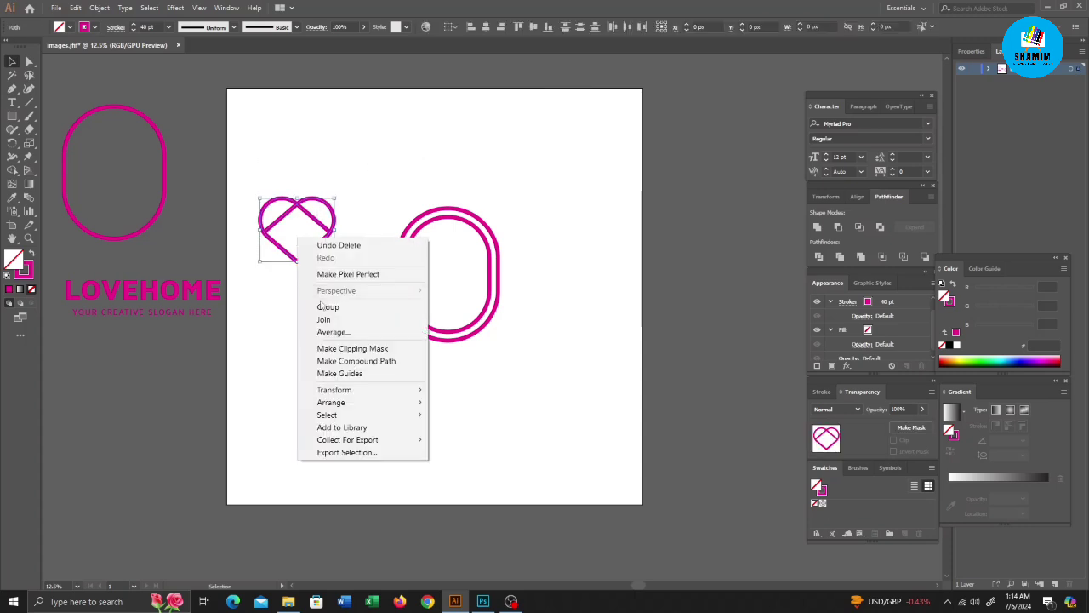
{"action": "left_click", "coordinate": [328, 306]}
{"action": "left_click_drag", "start_coordinate": [317, 248], "coordinate": [312, 269]}
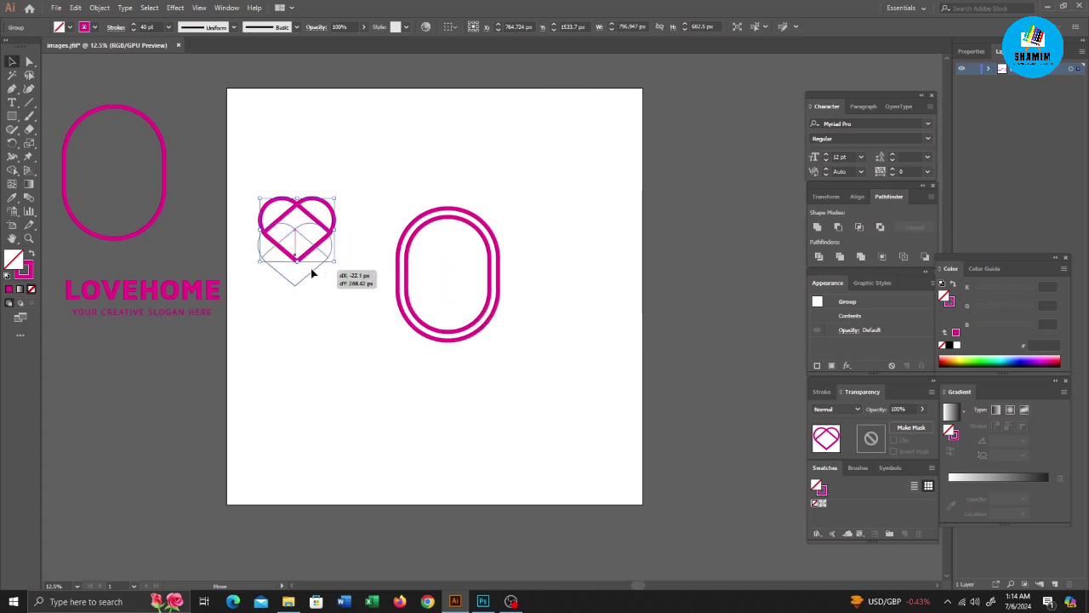
Step: Group the O's two rings and shrink the heart proportionally
{"action": "left_click", "coordinate": [499, 309]}
{"action": "right_click", "coordinate": [453, 272]}
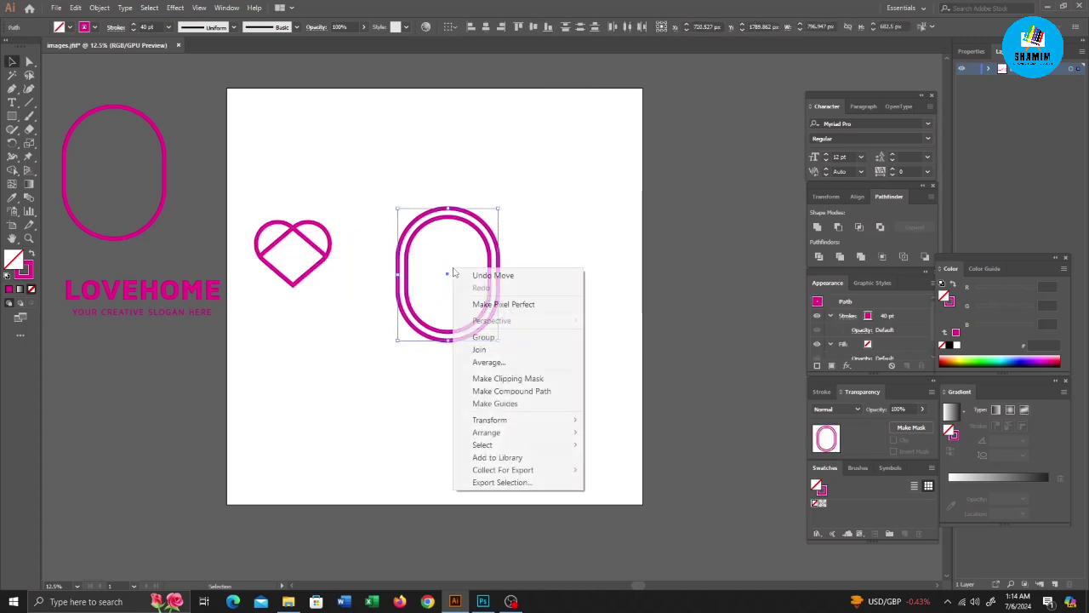
{"action": "left_click", "coordinate": [483, 337]}
{"action": "left_click", "coordinate": [328, 256]}
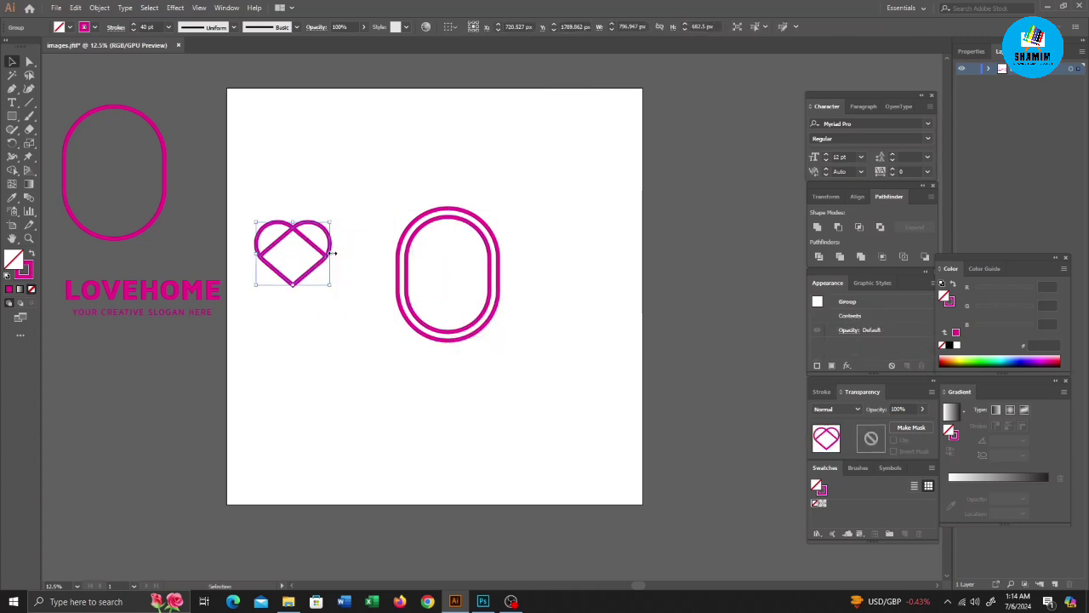
{"action": "mouse_move", "coordinate": [329, 254]}
{"action": "left_mouse_down"}
{"action": "mouse_move", "coordinate": [317, 266]}
{"action": "mouse_move", "coordinate": [463, 292]}
{"action": "left_mouse_up"}
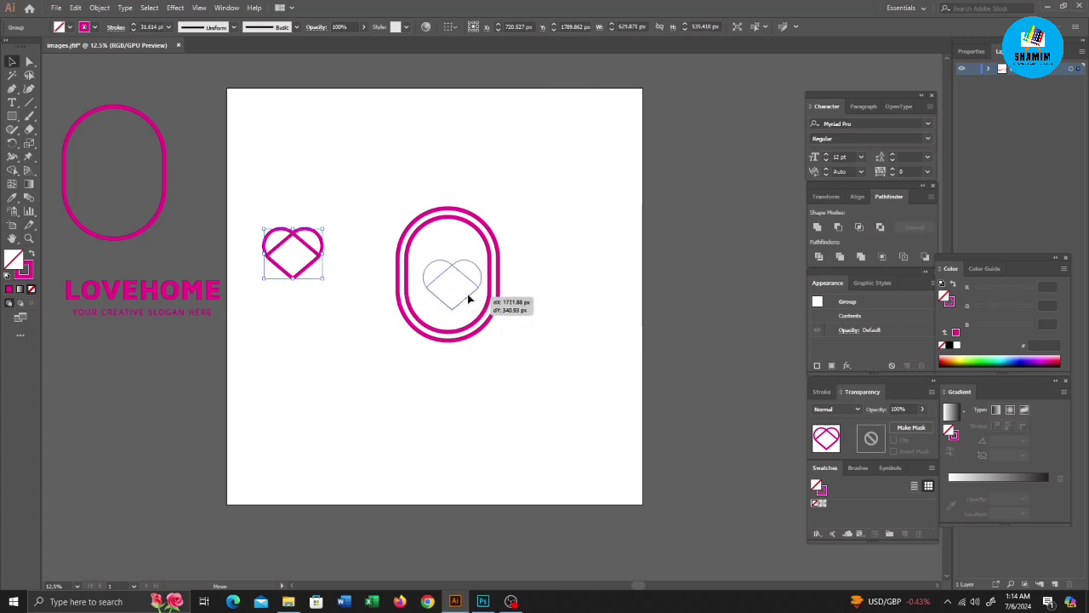
Step: Move the heart into the O and centre it vertically within the badge
{"action": "left_click_drag", "start_coordinate": [536, 364], "coordinate": [320, 188]}
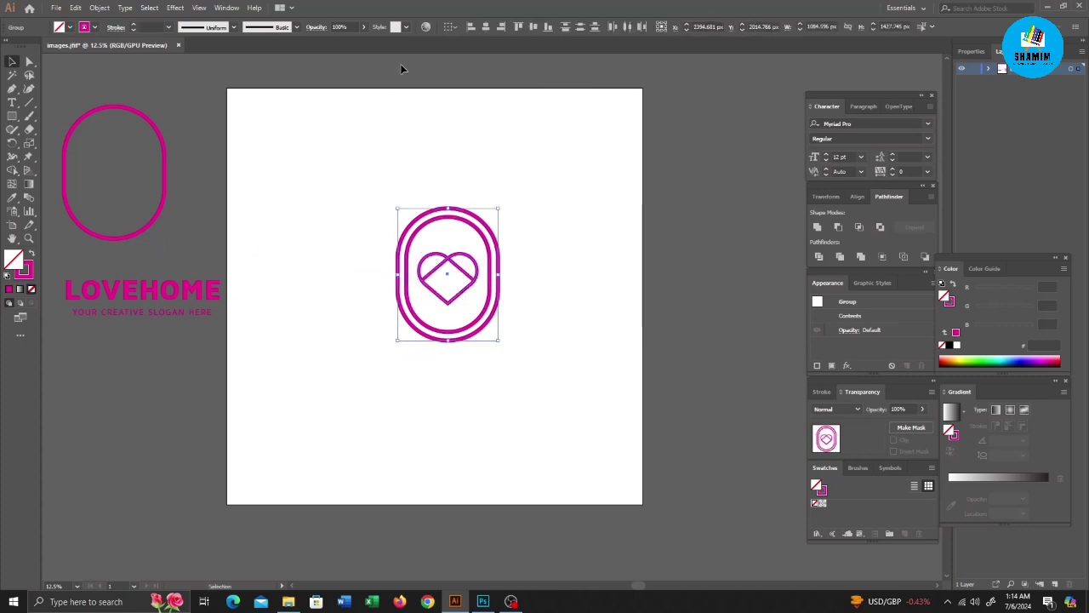
{"action": "left_click", "coordinate": [534, 27]}
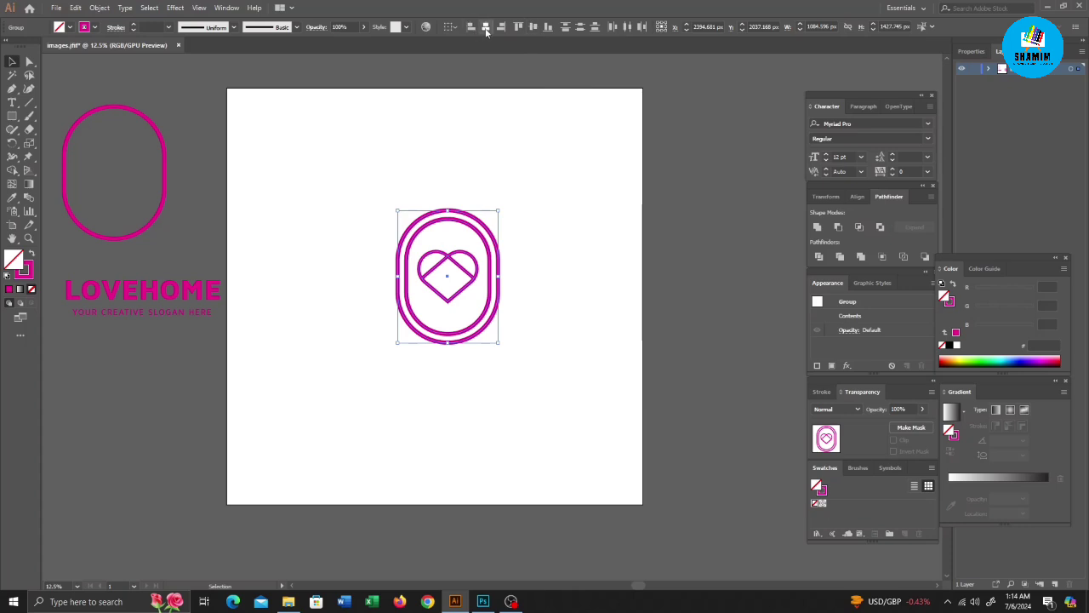
{"action": "left_click", "coordinate": [576, 336]}
{"action": "scroll", "coordinate": [467, 321], "scroll_direction": "up", "scroll_amount": 2}
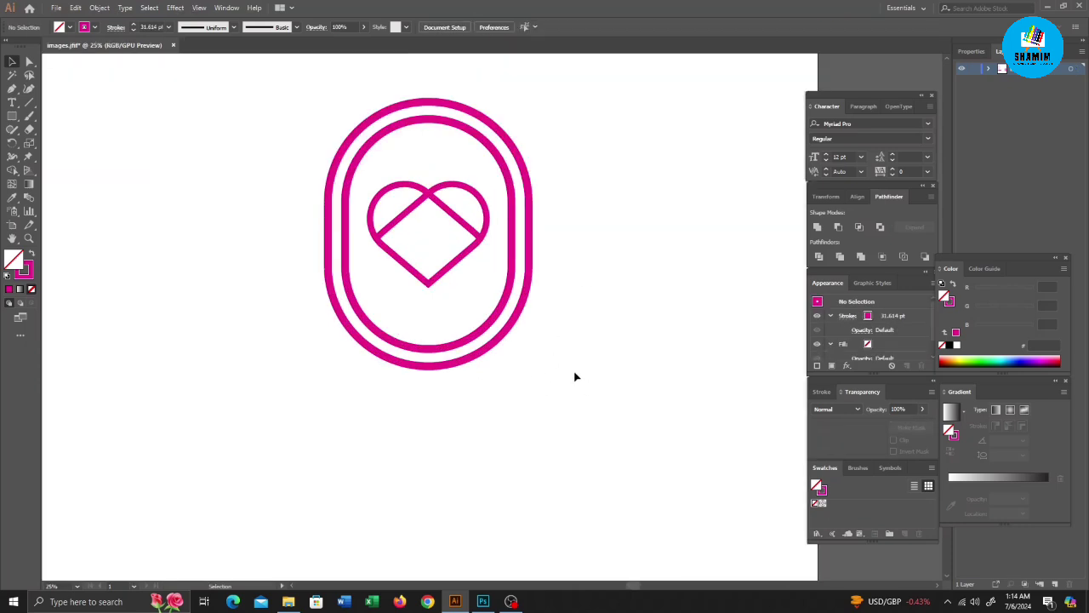
{"action": "left_click_drag", "start_coordinate": [286, 163], "coordinate": [574, 368]}
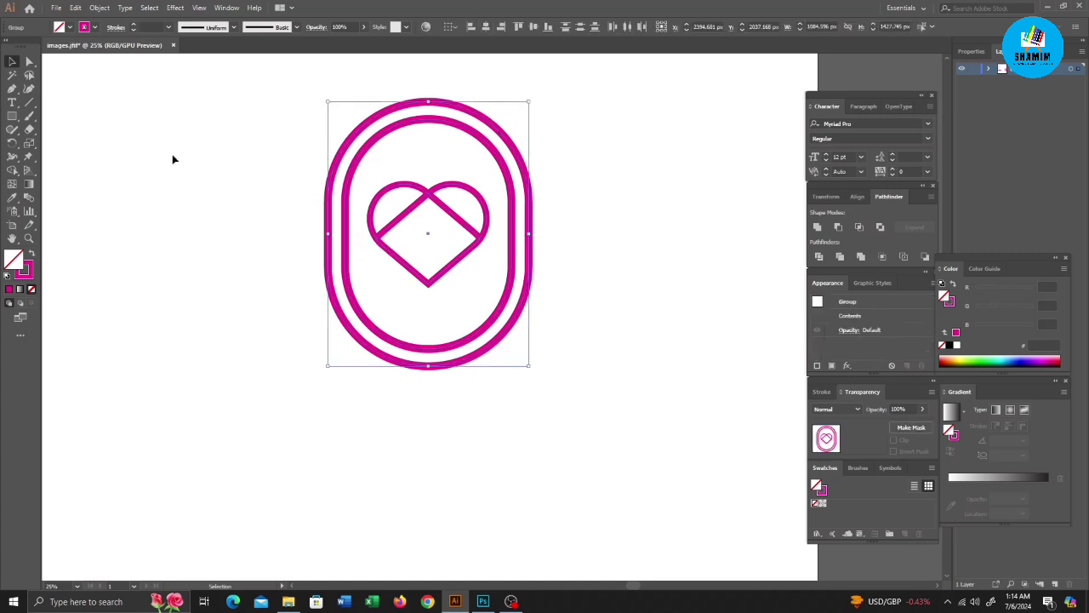
Step: Give the heart the ring's thick stroke with the Eyedropper and ungroup the logo
{"action": "left_click", "coordinate": [12, 197]}
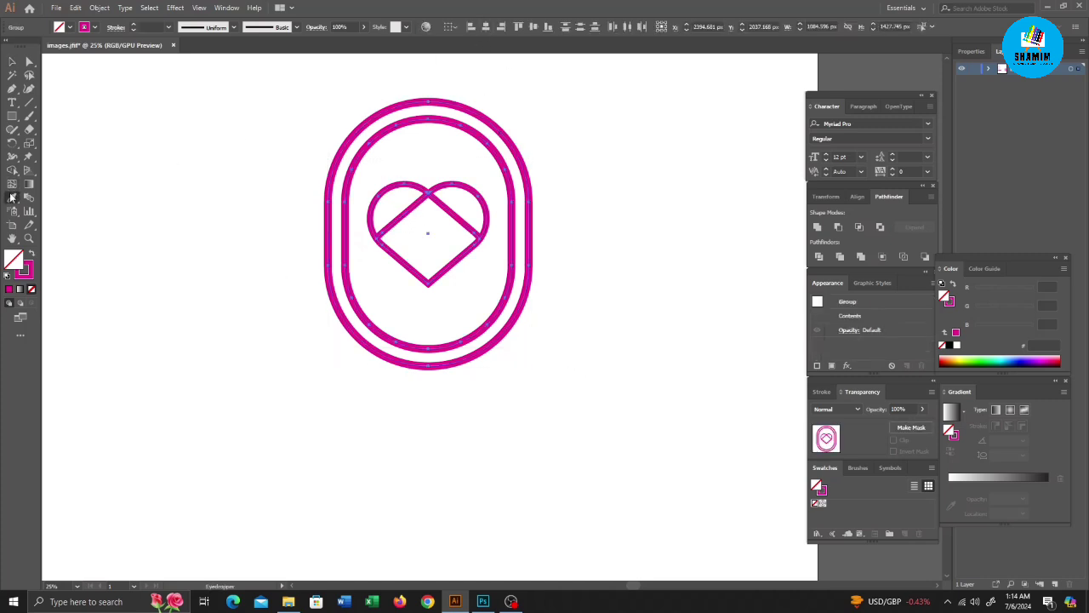
{"action": "left_click", "coordinate": [370, 118]}
{"action": "key", "text": "v"}
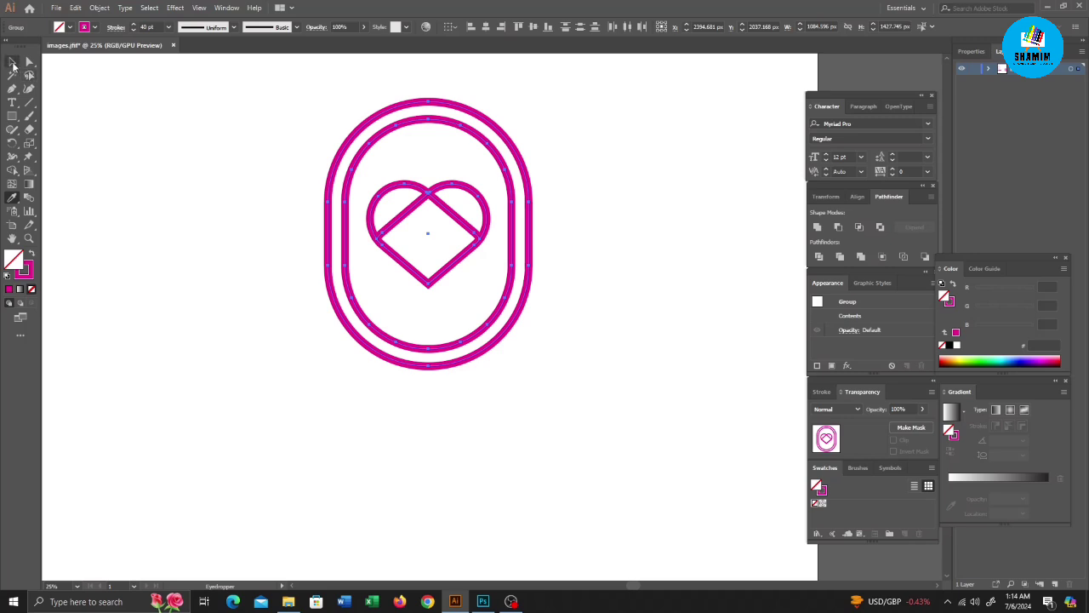
{"action": "left_click_drag", "start_coordinate": [256, 138], "coordinate": [588, 442]}
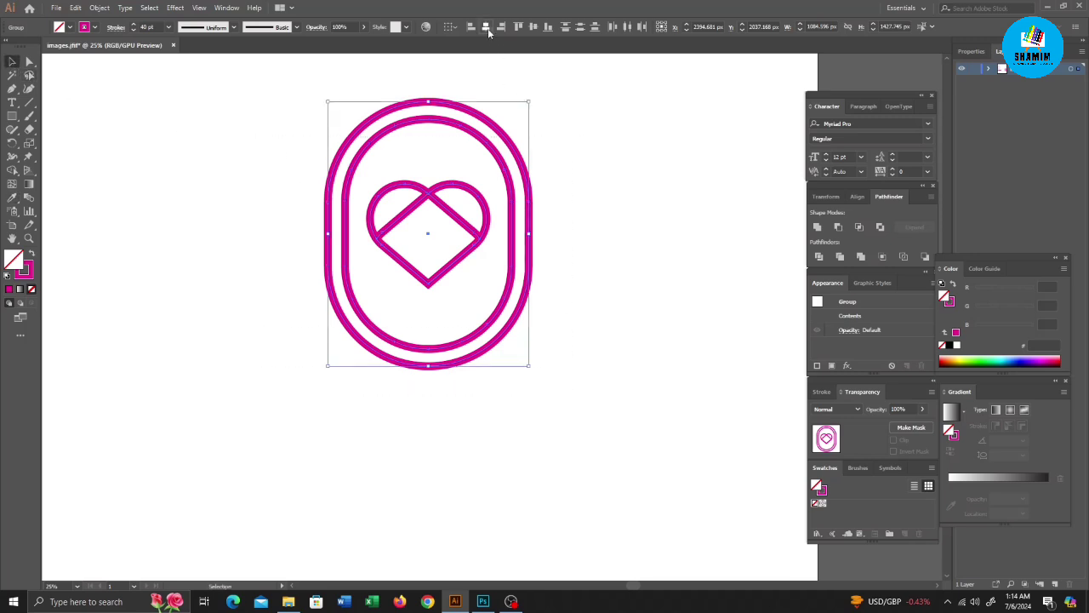
{"action": "left_click", "coordinate": [587, 255]}
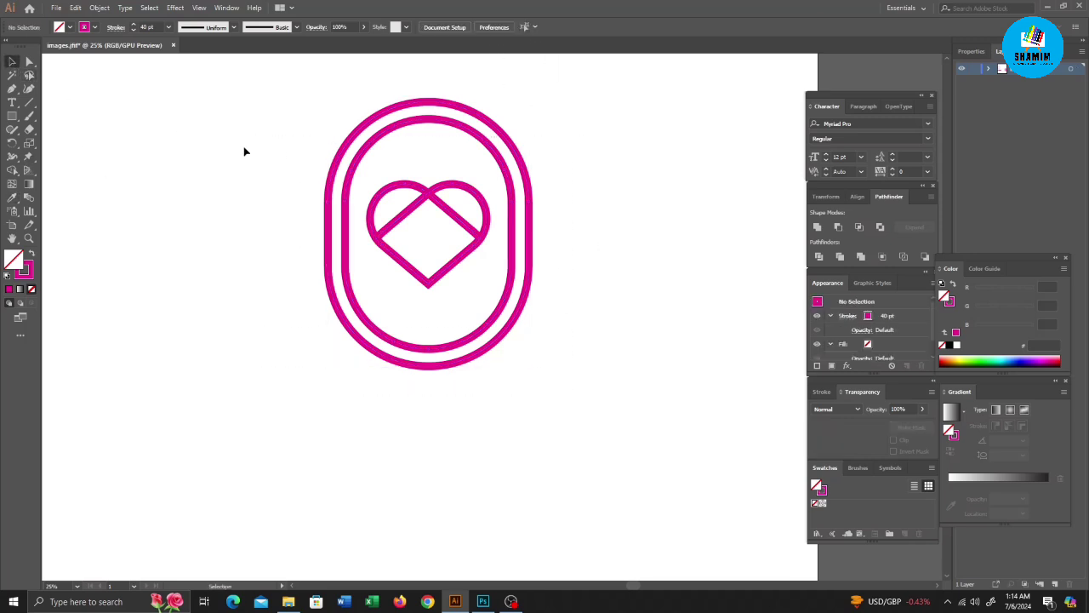
{"action": "left_click_drag", "start_coordinate": [242, 147], "coordinate": [601, 403]}
{"action": "right_click", "coordinate": [548, 221]}
{"action": "left_click", "coordinate": [591, 286]}
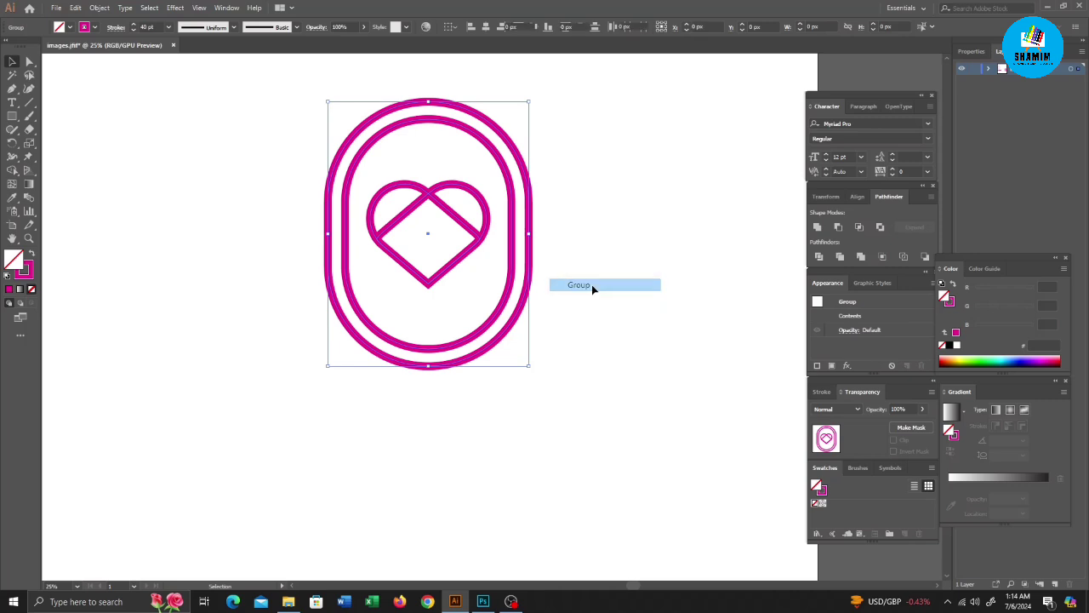
{"action": "left_click", "coordinate": [12, 89]}
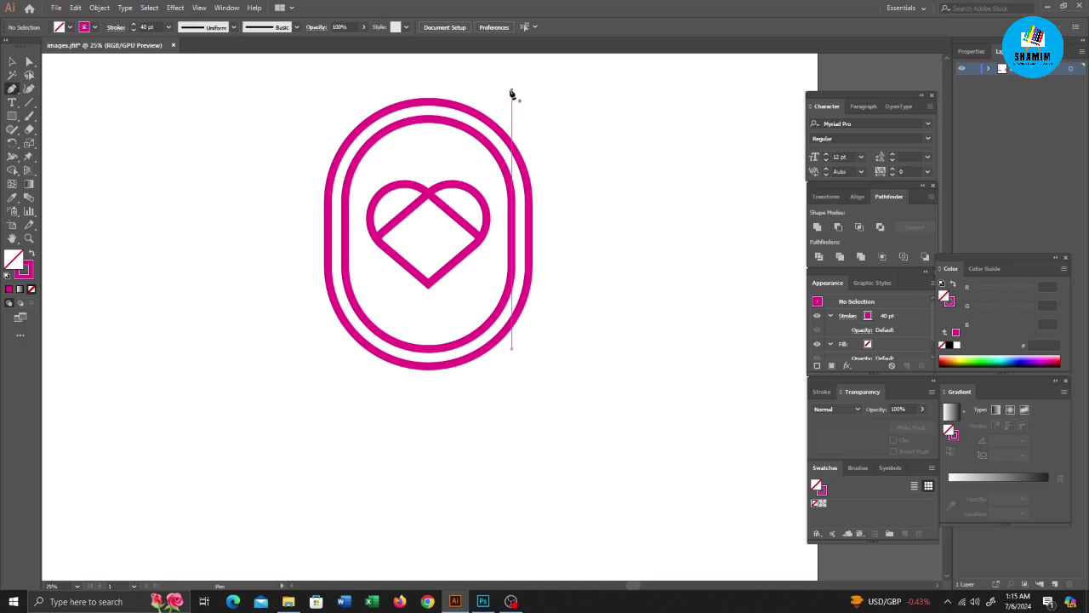
Step: Draw a vertical 40 pt pink line spanning the badge from top to bottom
{"action": "left_click", "coordinate": [511, 90]}
{"action": "left_click", "coordinate": [510, 446]}
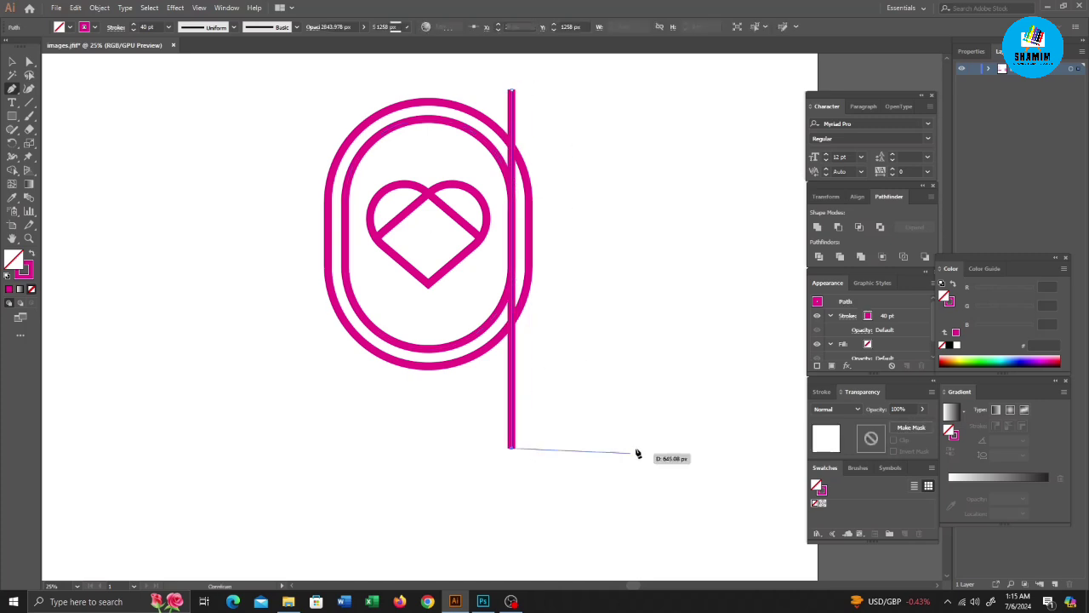
{"action": "key", "text": "Escape"}
{"action": "key", "text": "v"}
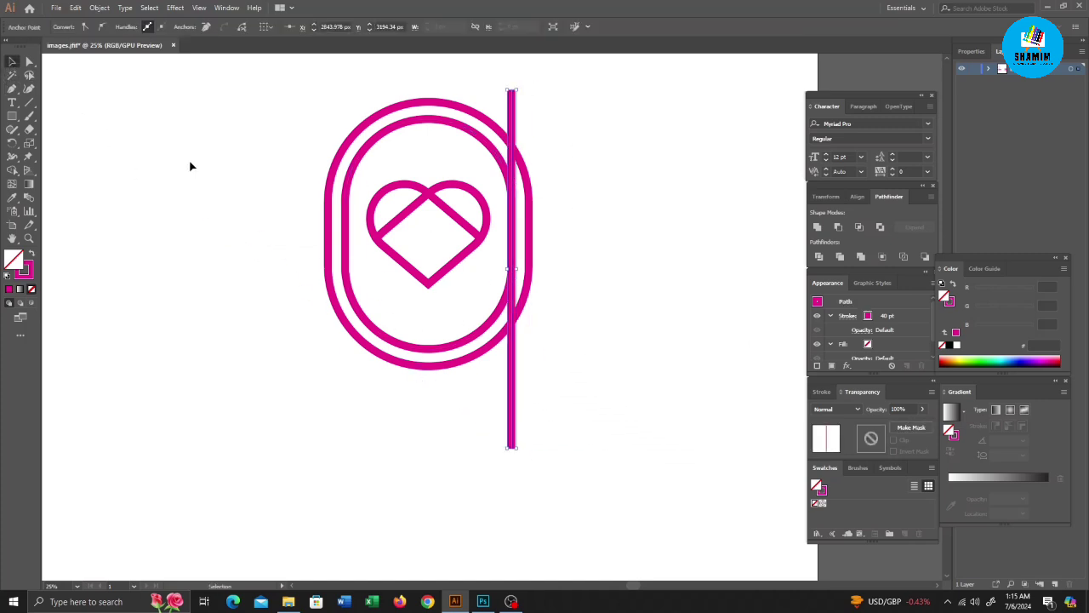
{"action": "left_click_drag", "start_coordinate": [190, 166], "coordinate": [544, 344]}
{"action": "key", "text": "i"}
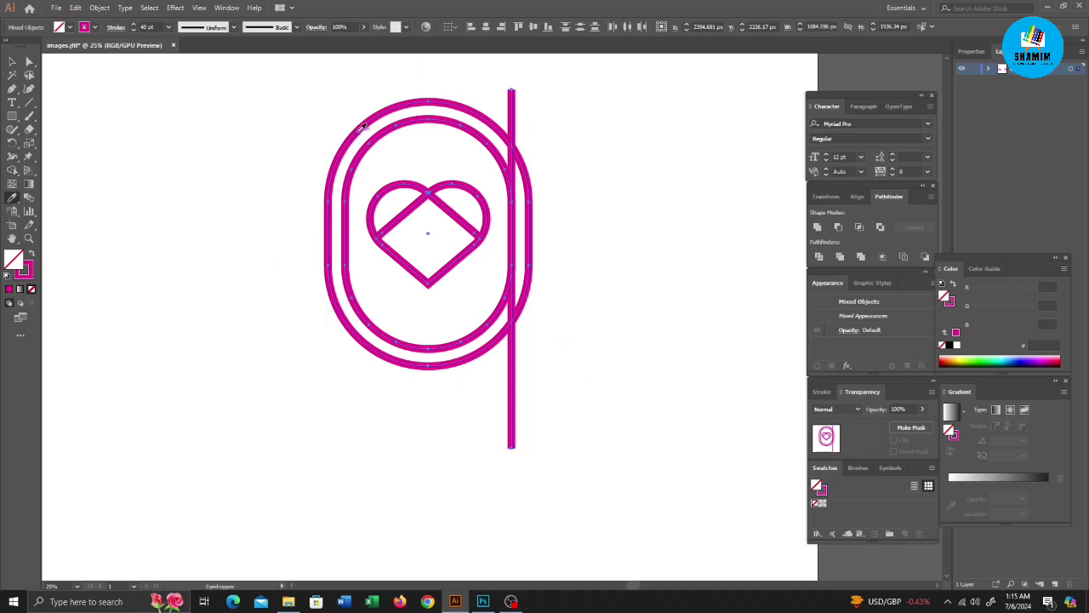
{"action": "key", "text": "v"}
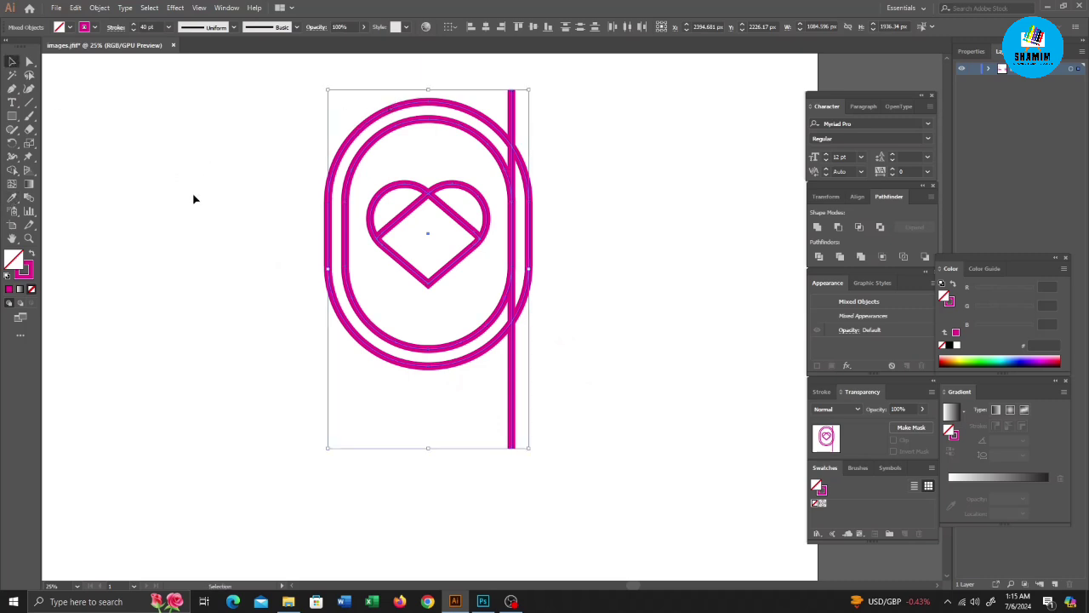
{"action": "left_click", "coordinate": [520, 360]}
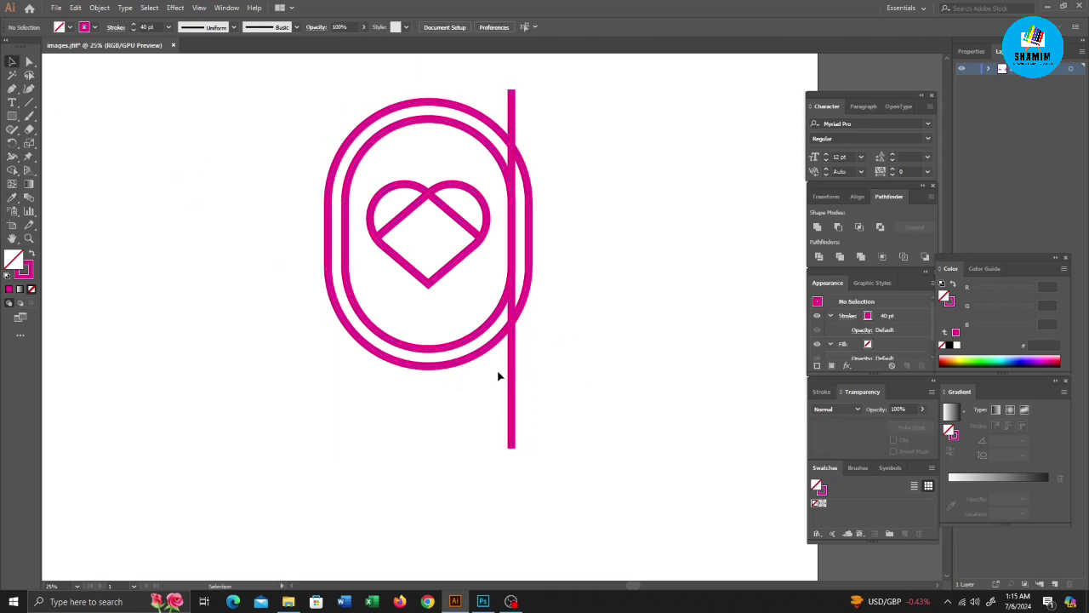
Step: Duplicate the line leftward with Alt-drag and Ctrl+D into a row of stripes
{"action": "left_click_drag", "start_coordinate": [514, 376], "coordinate": [498, 377]}
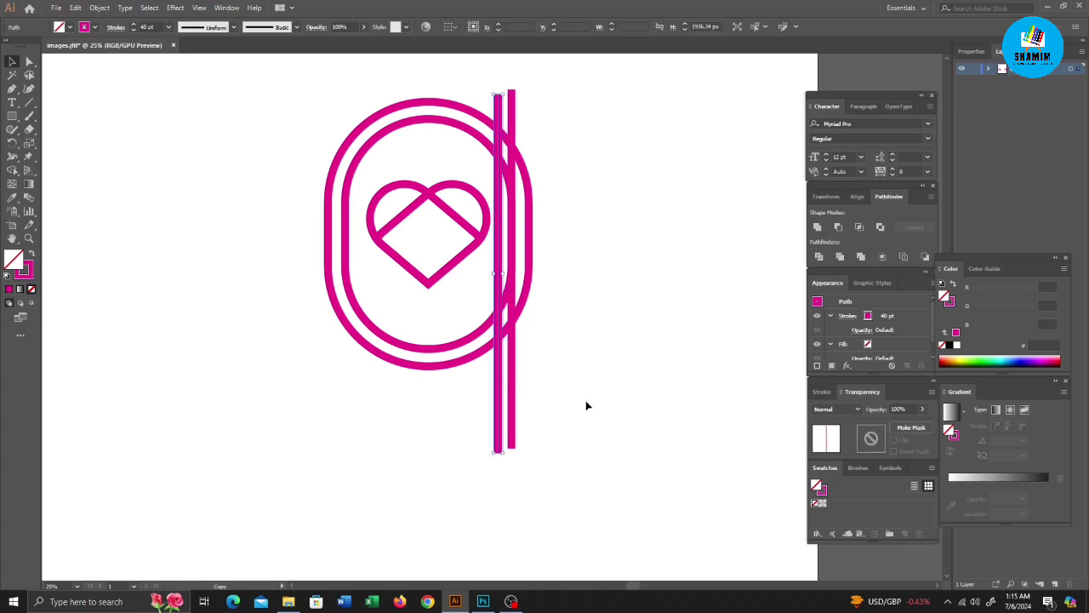
{"action": "key", "text": "ctrl+d"}
{"action": "key", "text": "ctrl+d"}
{"action": "key", "text": "ctrl+d"}
{"action": "key", "text": "ctrl+d"}
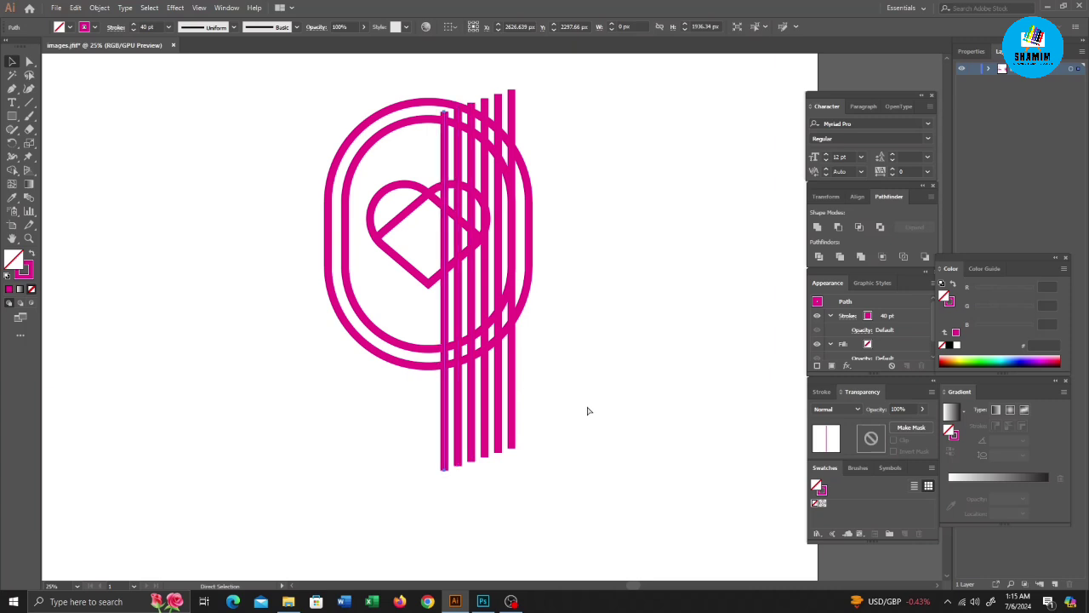
{"action": "key", "text": "ctrl+d"}
{"action": "key", "text": "ctrl+d"}
{"action": "key", "text": "ctrl+d"}
{"action": "key", "text": "ctrl+d"}
{"action": "key", "text": "ctrl+d"}
{"action": "key", "text": "ctrl+d"}
{"action": "key", "text": "ctrl+d"}
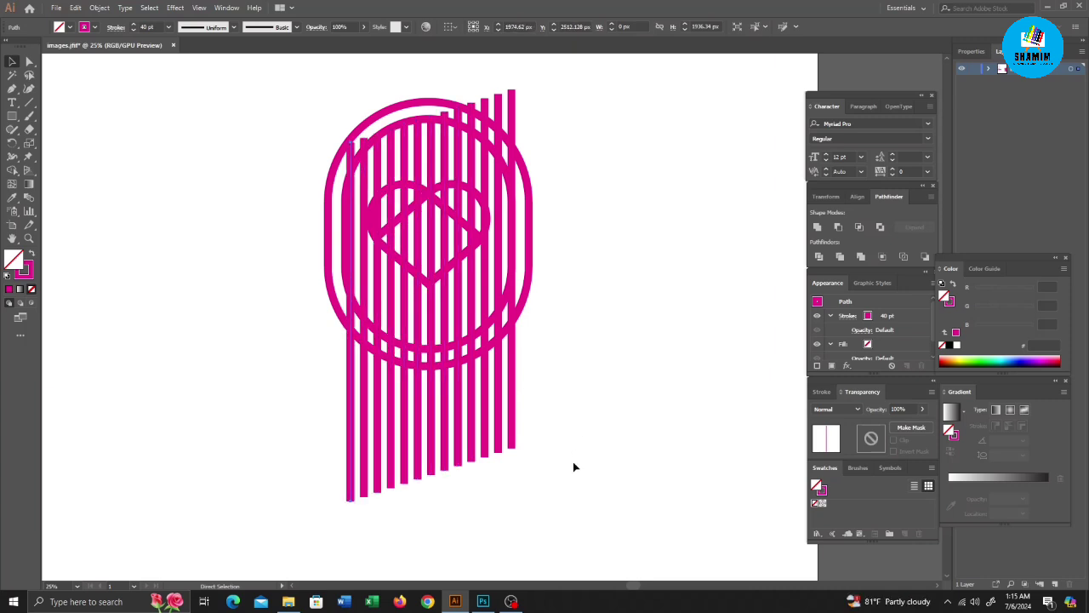
{"action": "left_click_drag", "start_coordinate": [574, 467], "coordinate": [340, 419]}
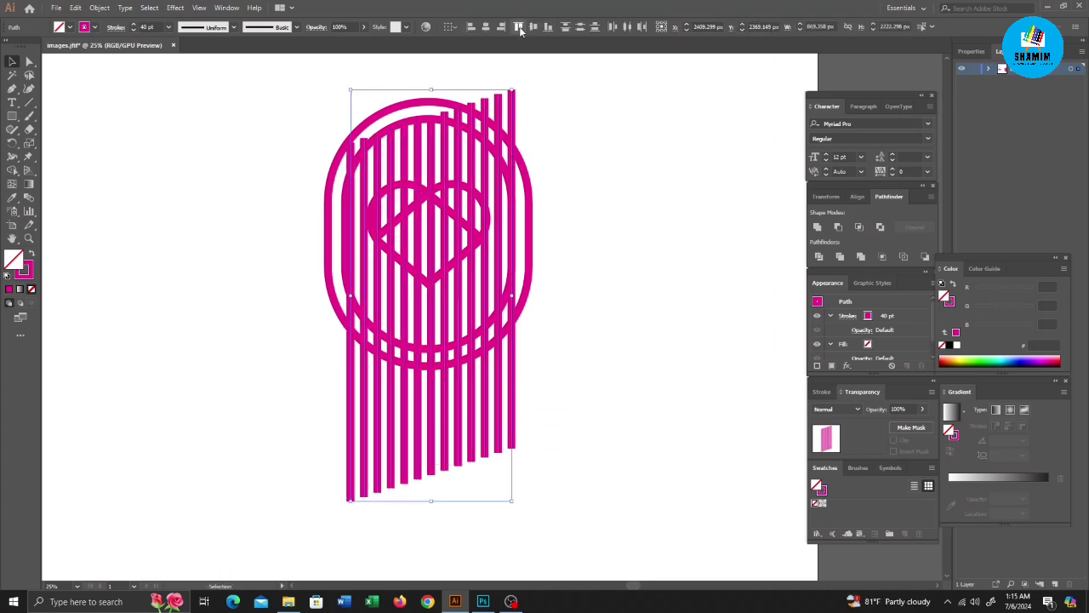
Step: Top-align the stripes and reduce their stroke weight from 40 pt to 31 pt
{"action": "left_click", "coordinate": [519, 26]}
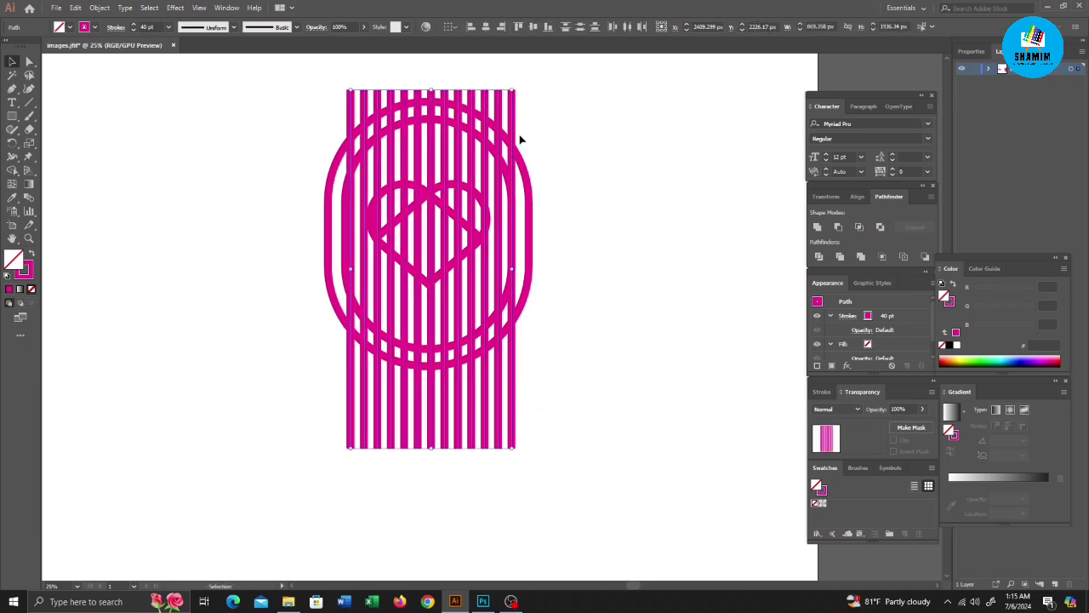
{"action": "left_click", "coordinate": [148, 27]}
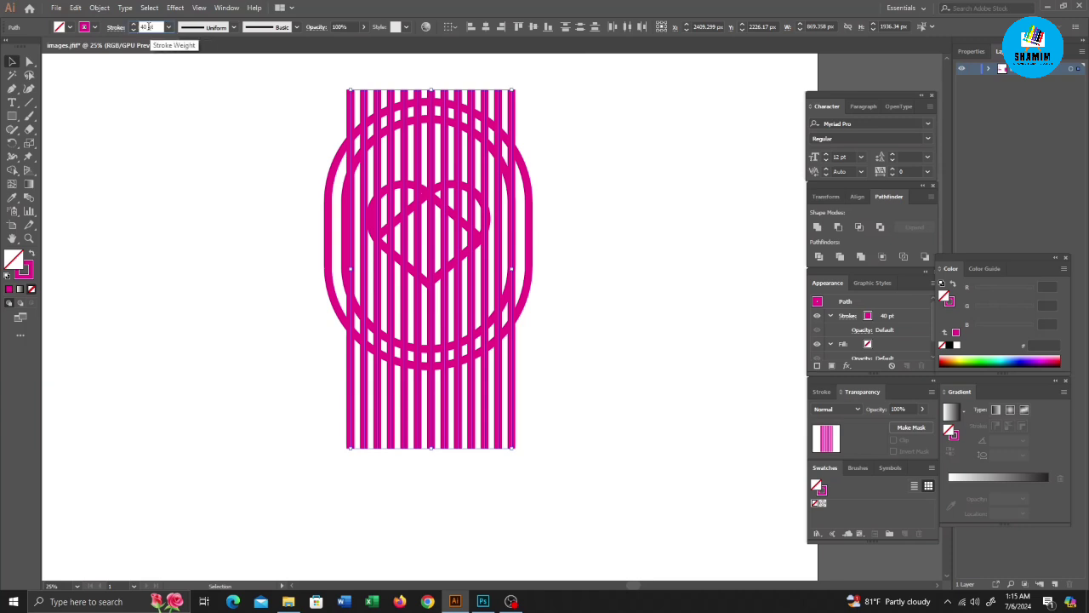
{"action": "scroll", "coordinate": [148, 27], "scroll_direction": "down", "scroll_amount": 6}
{"action": "scroll", "coordinate": [148, 26], "scroll_direction": "down", "scroll_amount": 6}
{"action": "scroll", "coordinate": [148, 26], "scroll_direction": "down", "scroll_amount": 7}
{"action": "scroll", "coordinate": [148, 27], "scroll_direction": "down", "scroll_amount": 6}
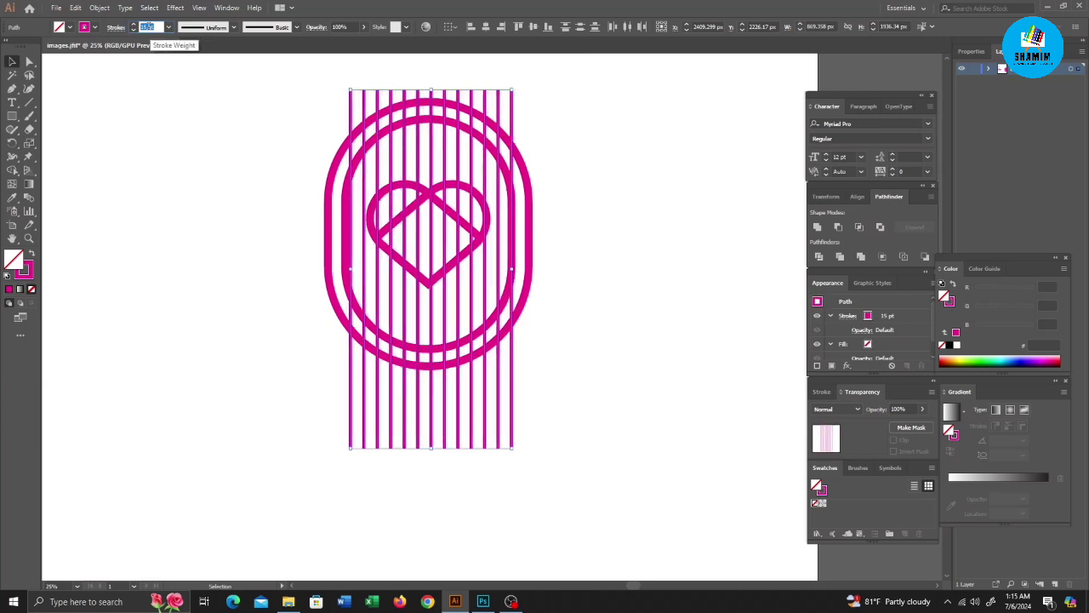
{"action": "scroll", "coordinate": [149, 27], "scroll_direction": "up", "scroll_amount": 2}
{"action": "scroll", "coordinate": [148, 27], "scroll_direction": "up", "scroll_amount": 2}
{"action": "scroll", "coordinate": [148, 26], "scroll_direction": "up", "scroll_amount": 2}
{"action": "scroll", "coordinate": [148, 26], "scroll_direction": "up", "scroll_amount": 2}
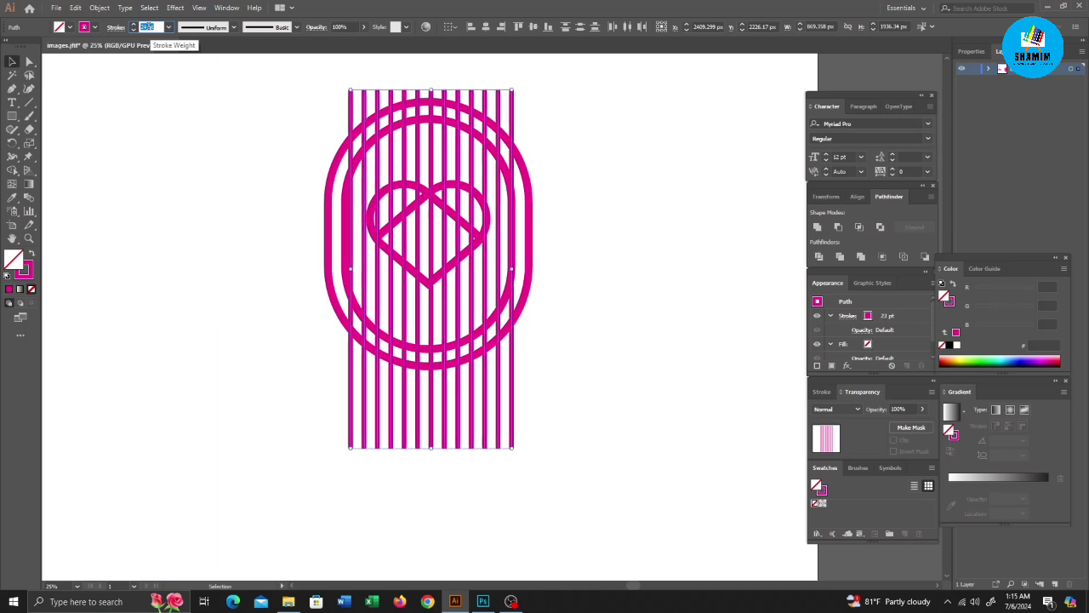
{"action": "scroll", "coordinate": [148, 26], "scroll_direction": "up", "scroll_amount": 4}
{"action": "scroll", "coordinate": [148, 27], "scroll_direction": "up", "scroll_amount": 6}
{"action": "scroll", "coordinate": [148, 27], "scroll_direction": "up", "scroll_amount": 6}
{"action": "scroll", "coordinate": [148, 26], "scroll_direction": "up", "scroll_amount": 1}
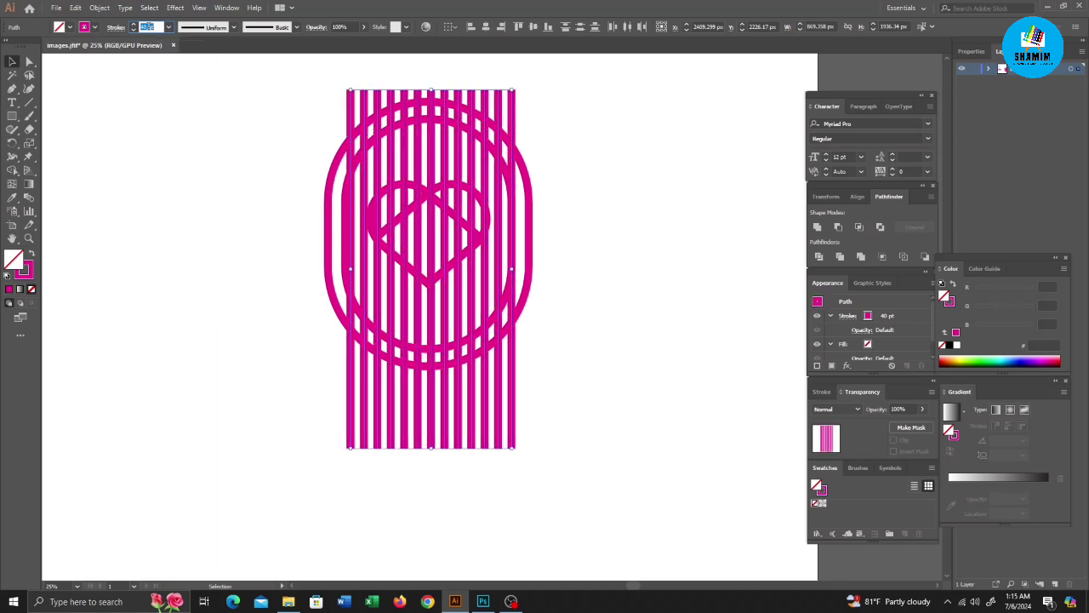
{"action": "scroll", "coordinate": [148, 26], "scroll_direction": "down", "scroll_amount": 2}
{"action": "scroll", "coordinate": [148, 26], "scroll_direction": "down", "scroll_amount": 2}
{"action": "scroll", "coordinate": [148, 27], "scroll_direction": "down", "scroll_amount": 1}
{"action": "scroll", "coordinate": [148, 26], "scroll_direction": "down", "scroll_amount": 1}
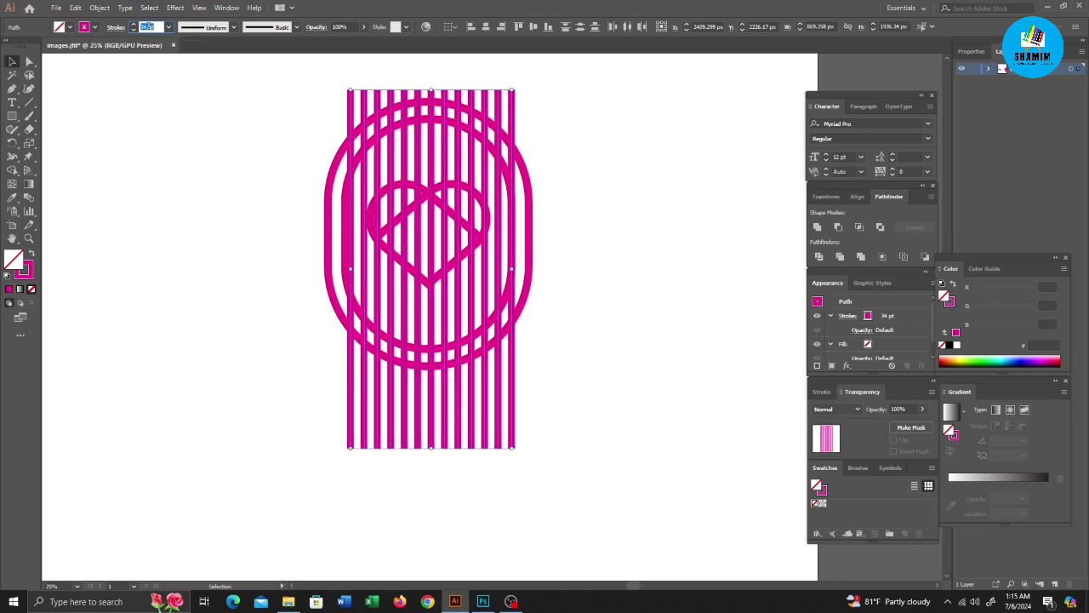
{"action": "scroll", "coordinate": [148, 27], "scroll_direction": "down", "scroll_amount": 1}
{"action": "scroll", "coordinate": [148, 26], "scroll_direction": "down", "scroll_amount": 1}
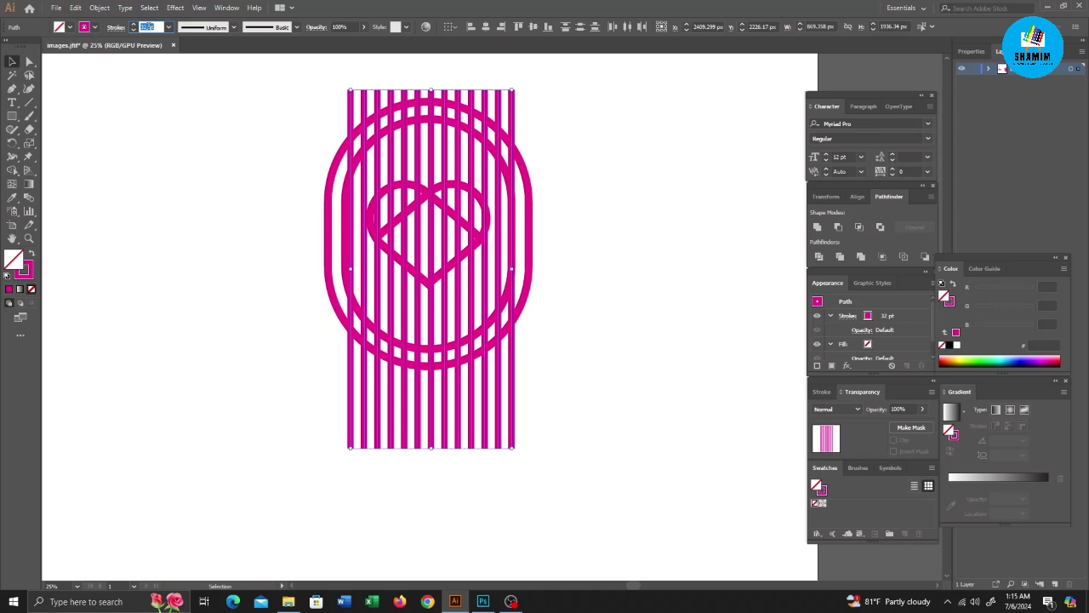
{"action": "scroll", "coordinate": [148, 26], "scroll_direction": "down", "scroll_amount": 1}
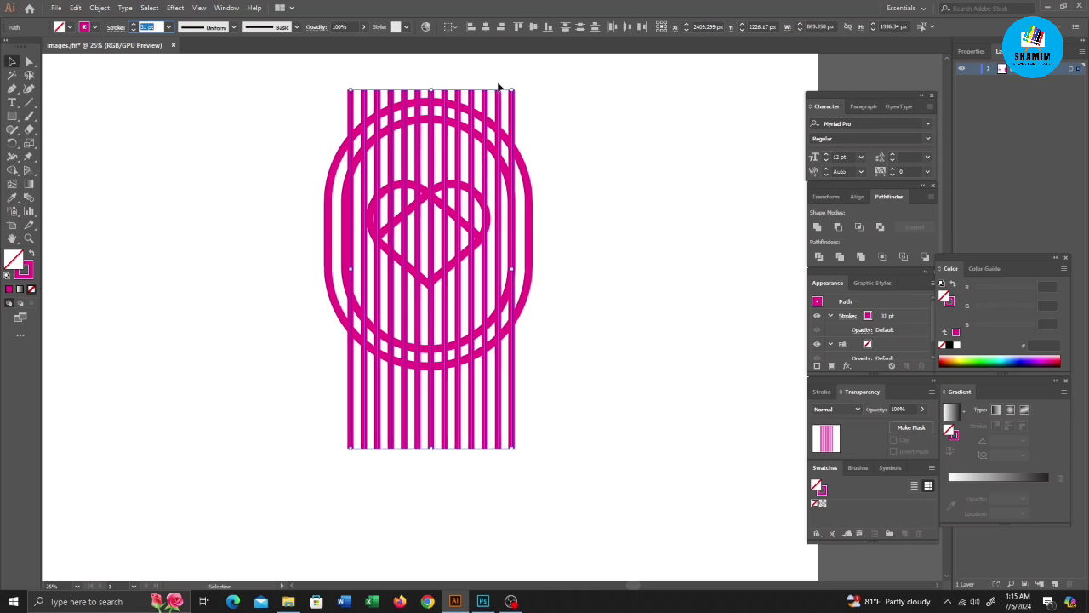
Step: Expand the 31 pt stripes into filled shapes, ungroup them, and centre-align them with the badge
{"action": "left_click", "coordinate": [125, 8]}
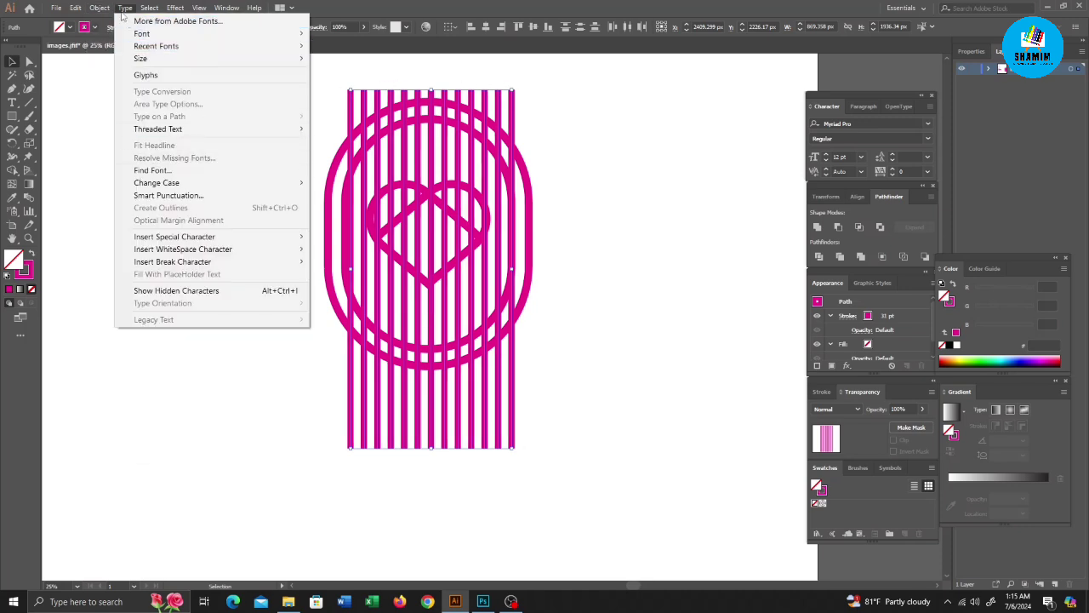
{"action": "left_click", "coordinate": [130, 135]}
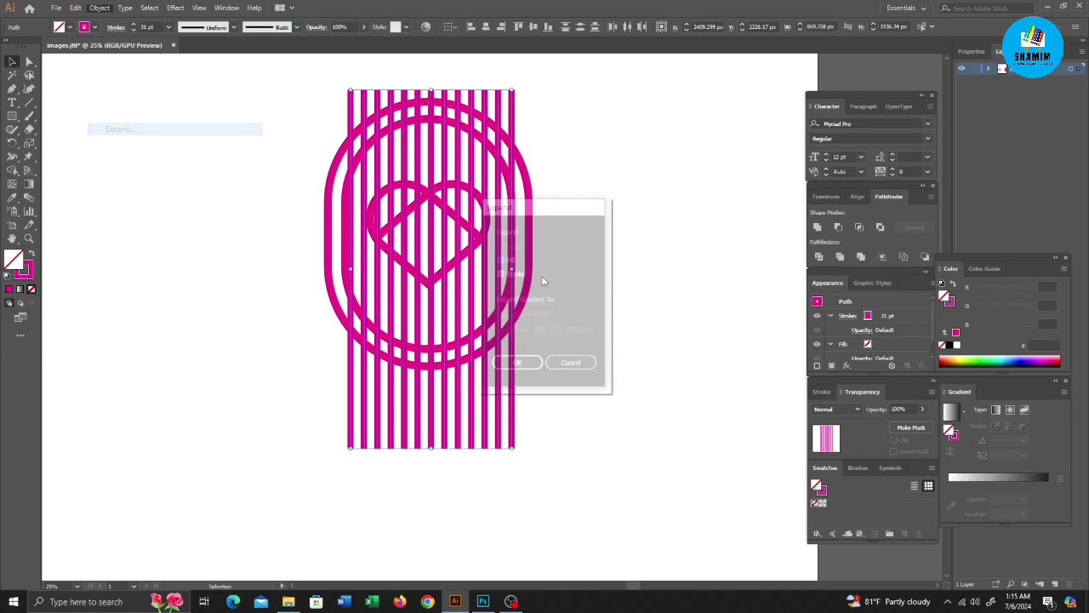
{"action": "left_click", "coordinate": [520, 368]}
{"action": "right_click", "coordinate": [417, 219]}
{"action": "left_click", "coordinate": [462, 295]}
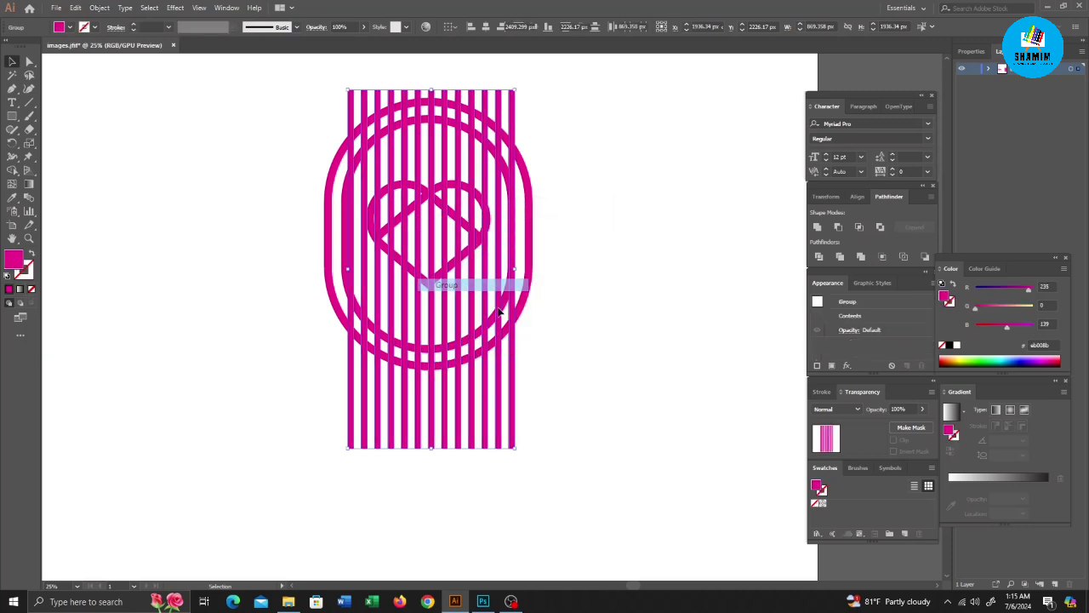
{"action": "left_click_drag", "start_coordinate": [586, 364], "coordinate": [280, 194]}
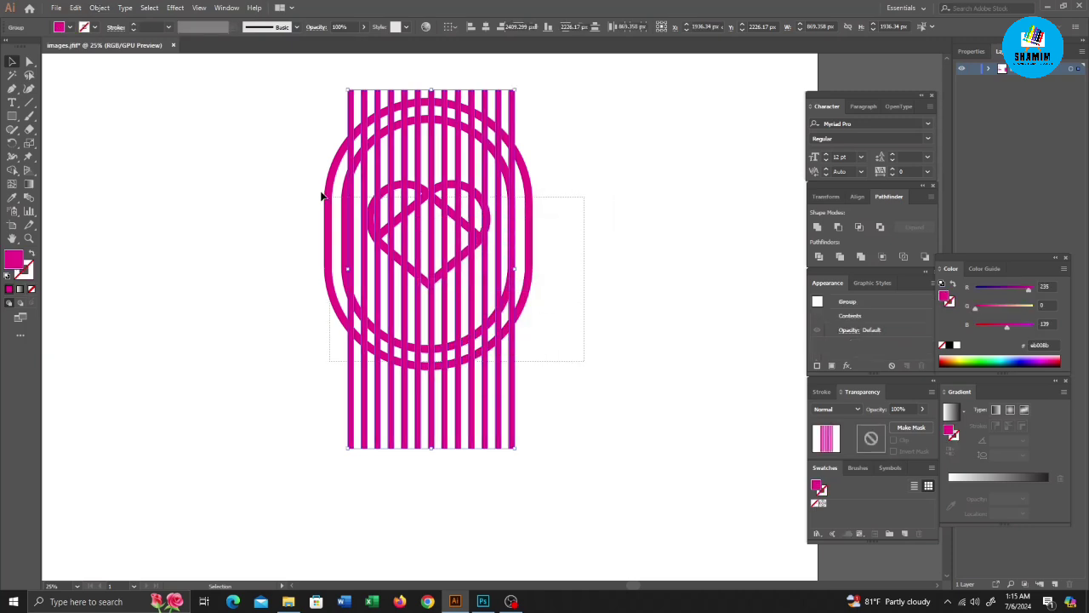
{"action": "left_click", "coordinate": [483, 27]}
{"action": "left_click", "coordinate": [532, 27]}
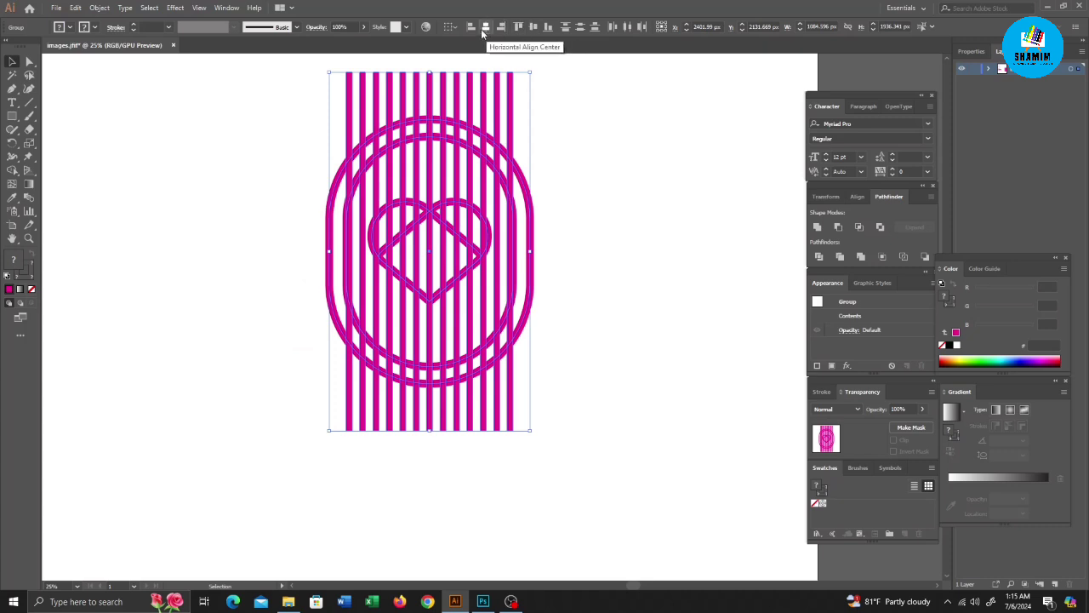
{"action": "left_click", "coordinate": [595, 223]}
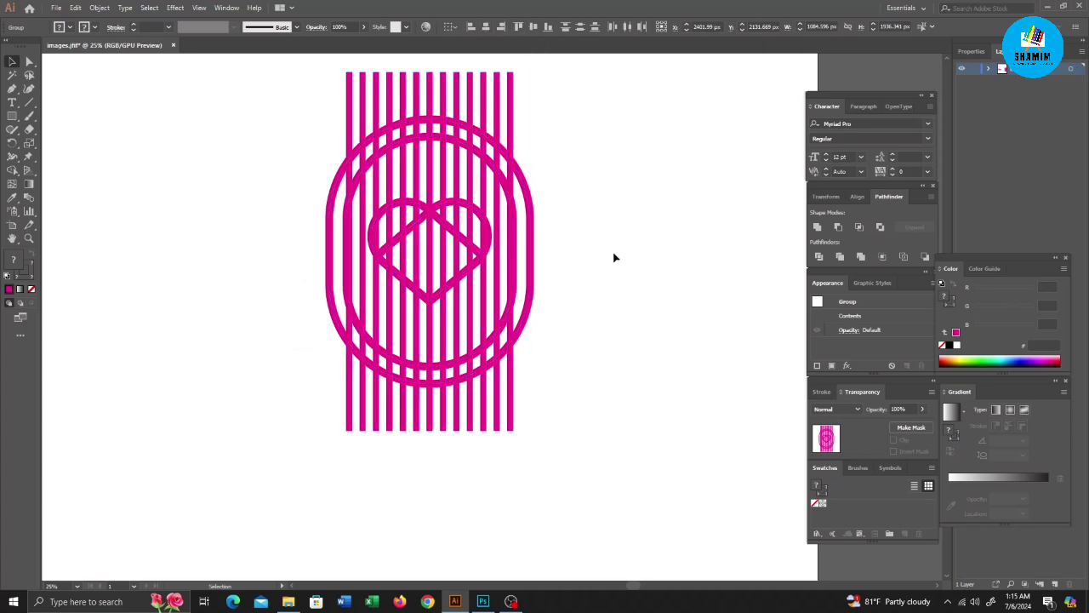
Step: Ungroup the oval-and-heart artwork twice into separate paths
{"action": "left_click", "coordinate": [508, 258]}
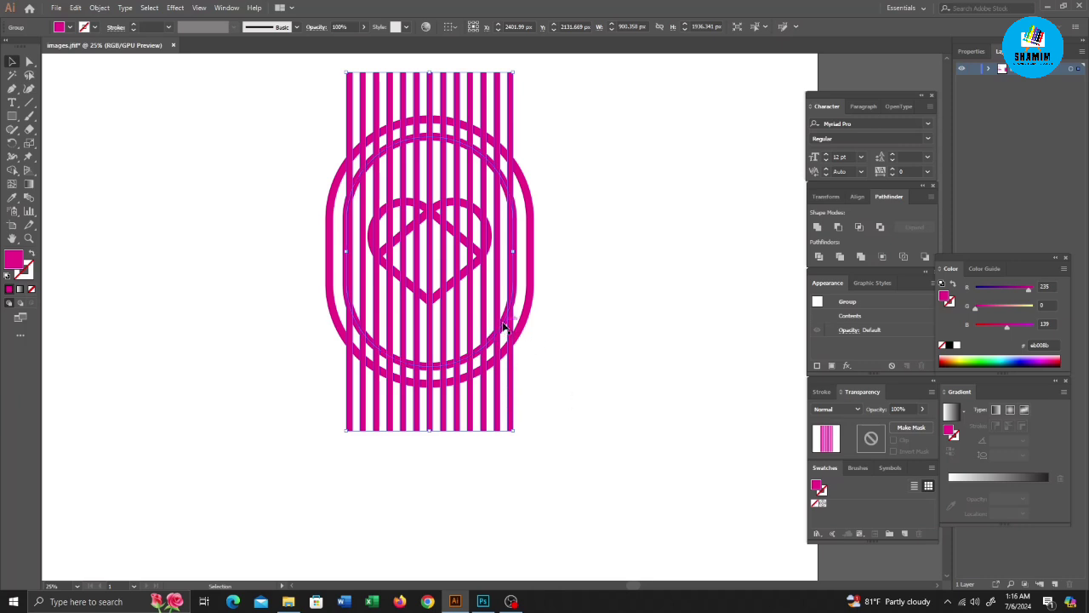
{"action": "left_click", "coordinate": [503, 326]}
{"action": "right_click", "coordinate": [503, 326]}
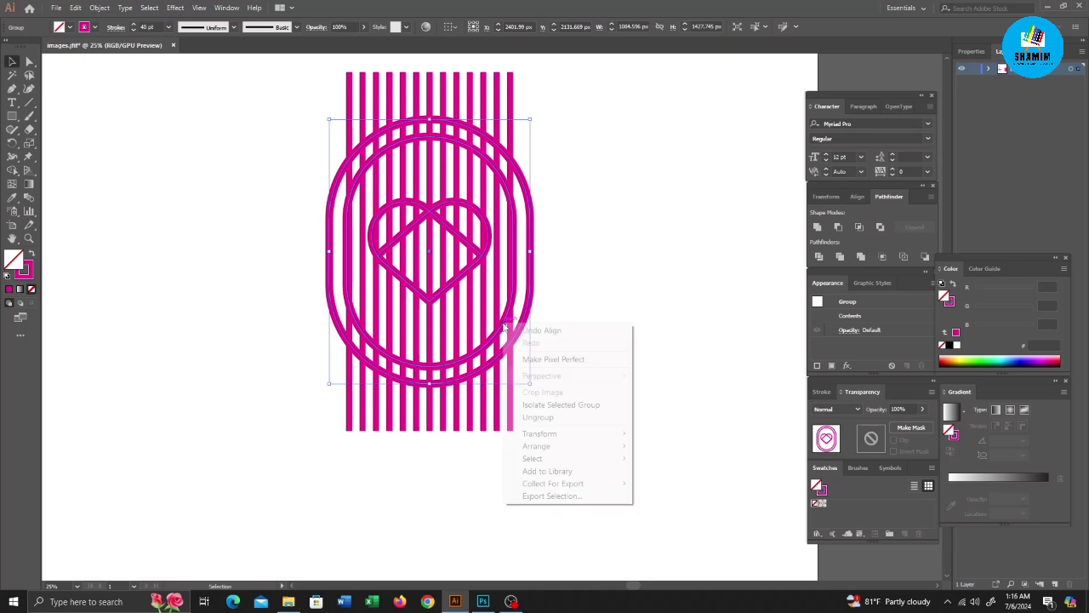
{"action": "left_click", "coordinate": [562, 417]}
{"action": "left_click", "coordinate": [504, 329]}
{"action": "left_click", "coordinate": [504, 329]}
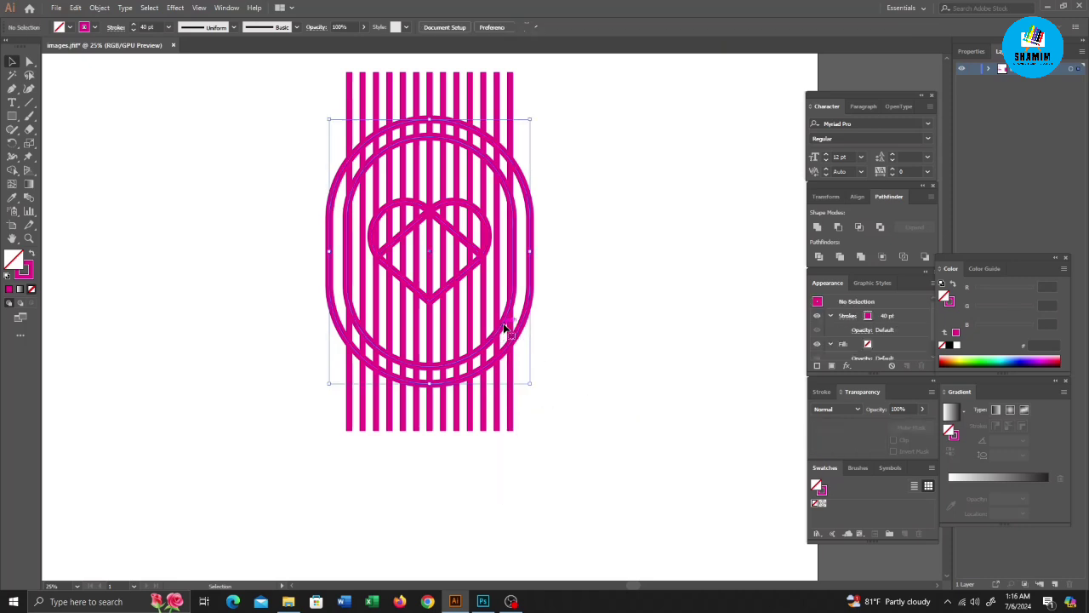
{"action": "right_click", "coordinate": [504, 324]}
{"action": "left_click", "coordinate": [554, 420]}
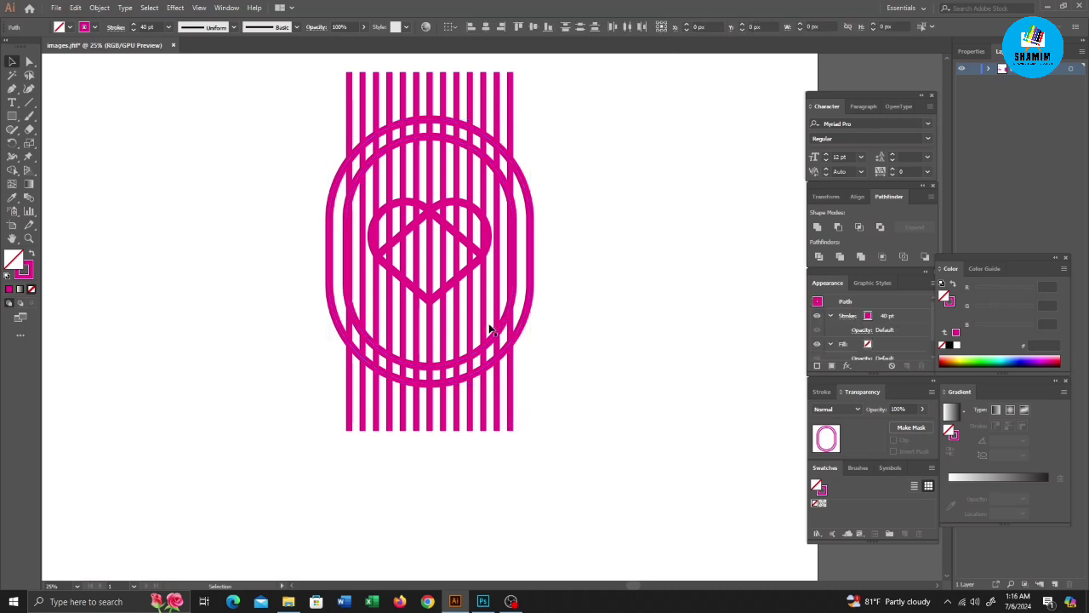
{"action": "left_click", "coordinate": [505, 325]}
Step: Bring the inner oval ring in front of the pink stripes
{"action": "right_click", "coordinate": [505, 324]}
{"action": "mouse_move", "coordinate": [538, 497]}
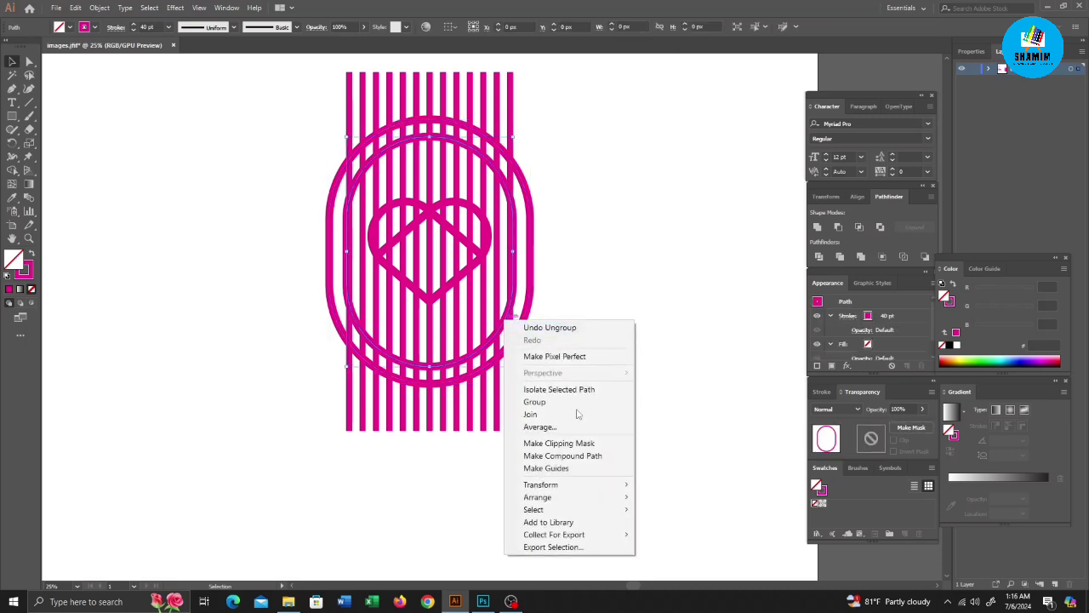
{"action": "left_click", "coordinate": [681, 497]}
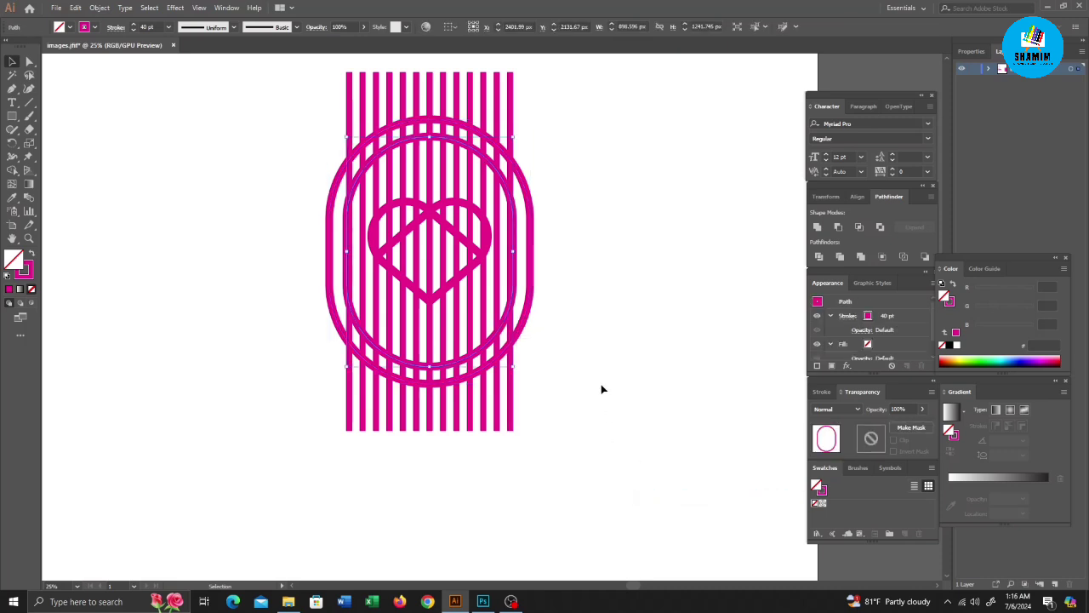
{"action": "key", "text": "a"}
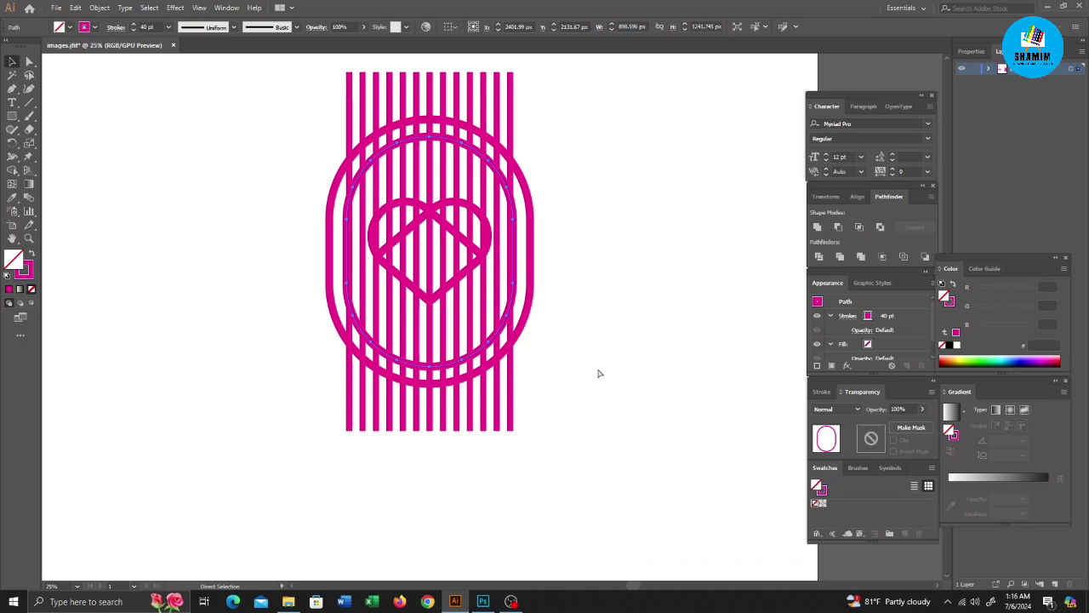
{"action": "key", "text": "v"}
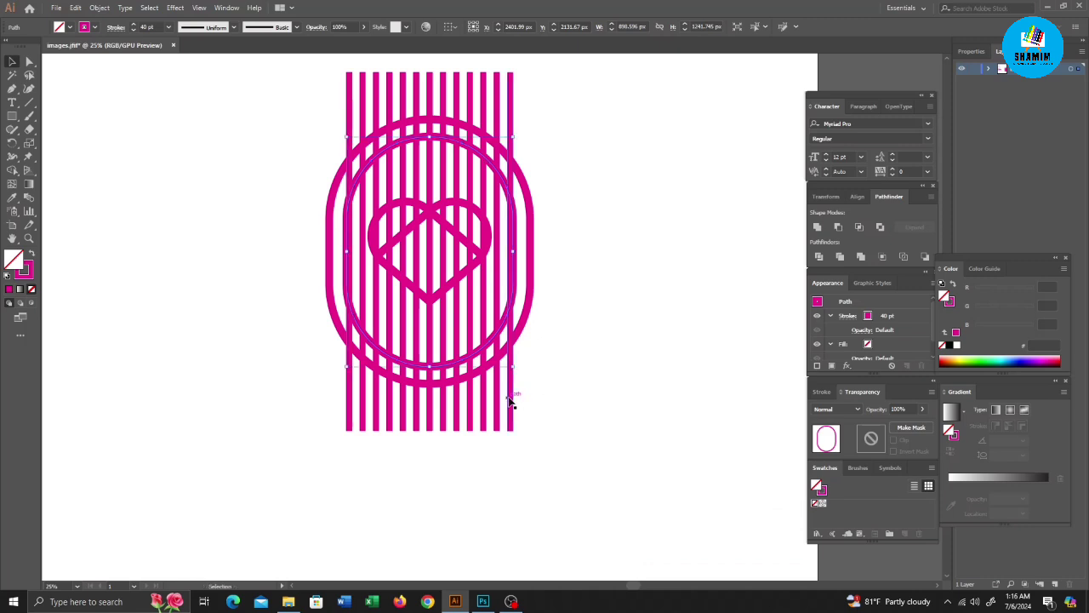
{"action": "right_click", "coordinate": [495, 344]}
{"action": "mouse_move", "coordinate": [526, 517]}
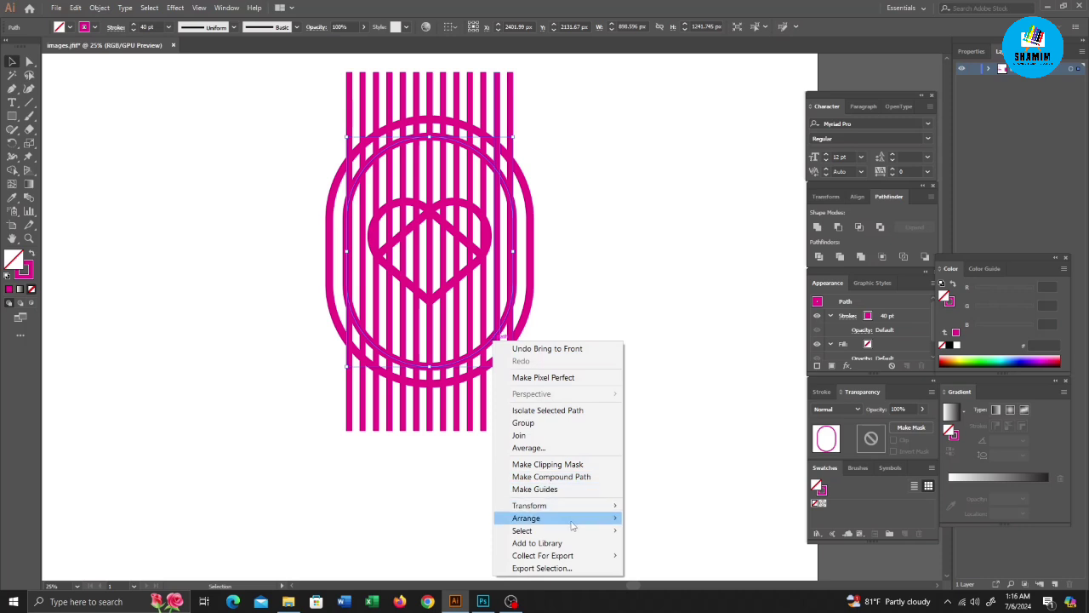
{"action": "left_click", "coordinate": [670, 518]}
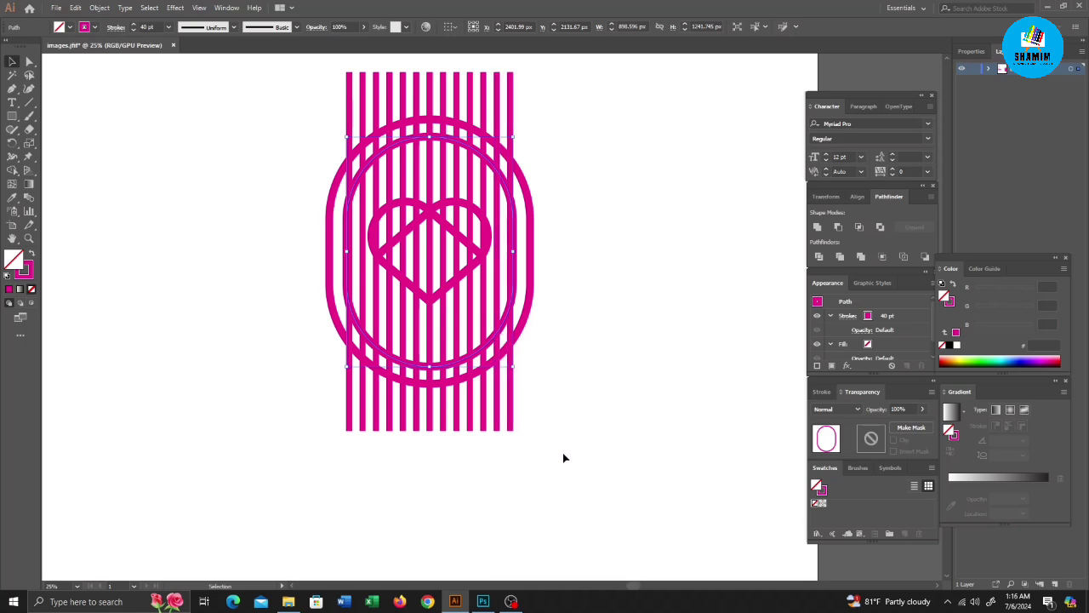
{"action": "left_click_drag", "start_coordinate": [562, 454], "coordinate": [298, 412]}
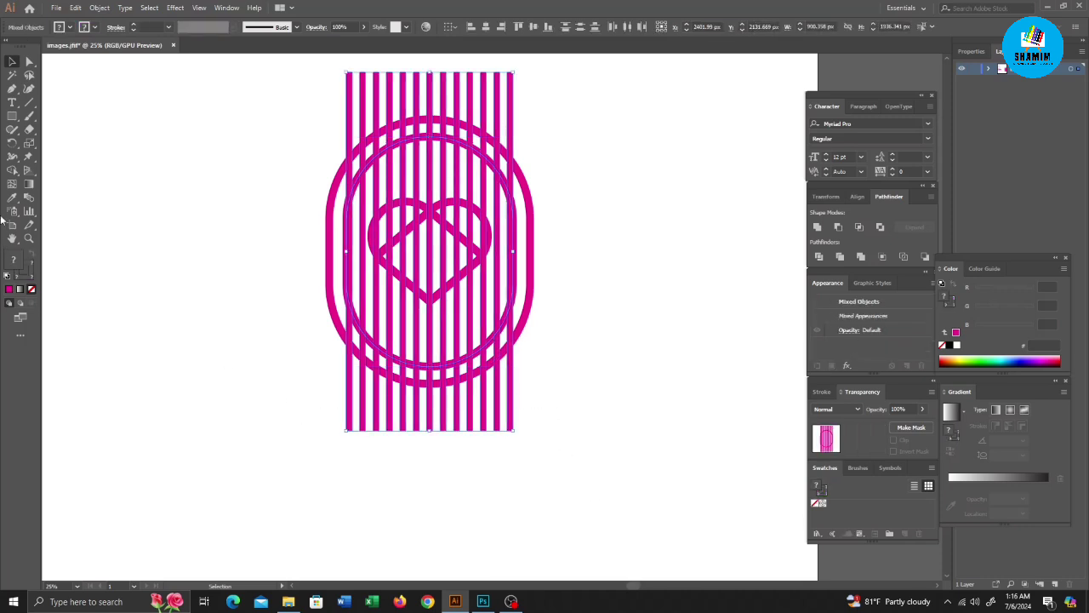
Step: Alt-drag the Shape Builder to trim the stripe ends above and below the inner oval
{"action": "left_click", "coordinate": [12, 170]}
{"action": "left_click_drag", "start_coordinate": [294, 391], "coordinate": [553, 397]}
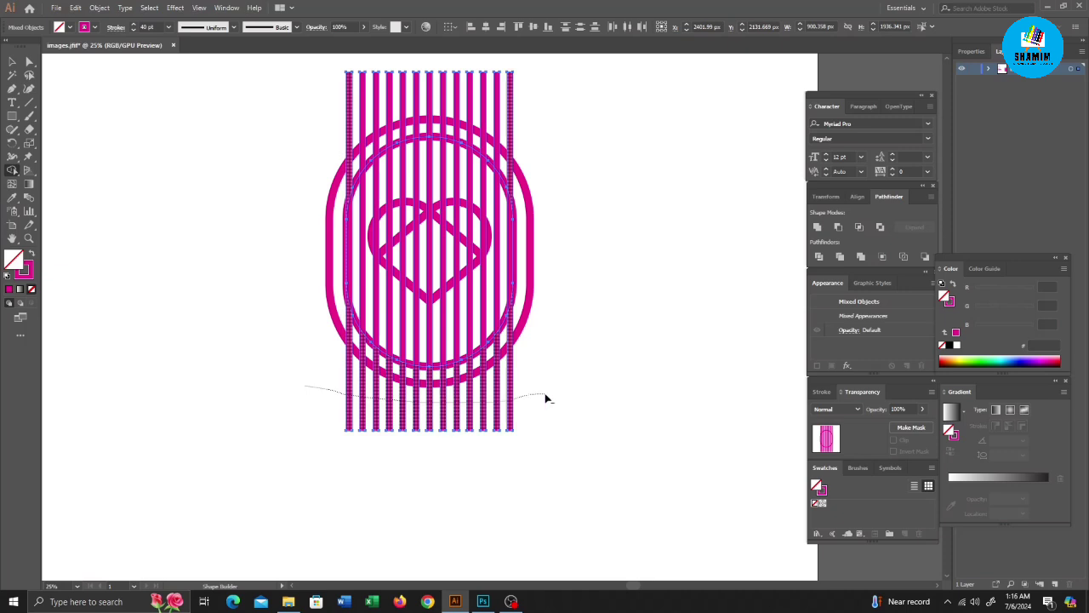
{"action": "left_click_drag", "start_coordinate": [553, 126], "coordinate": [323, 105]}
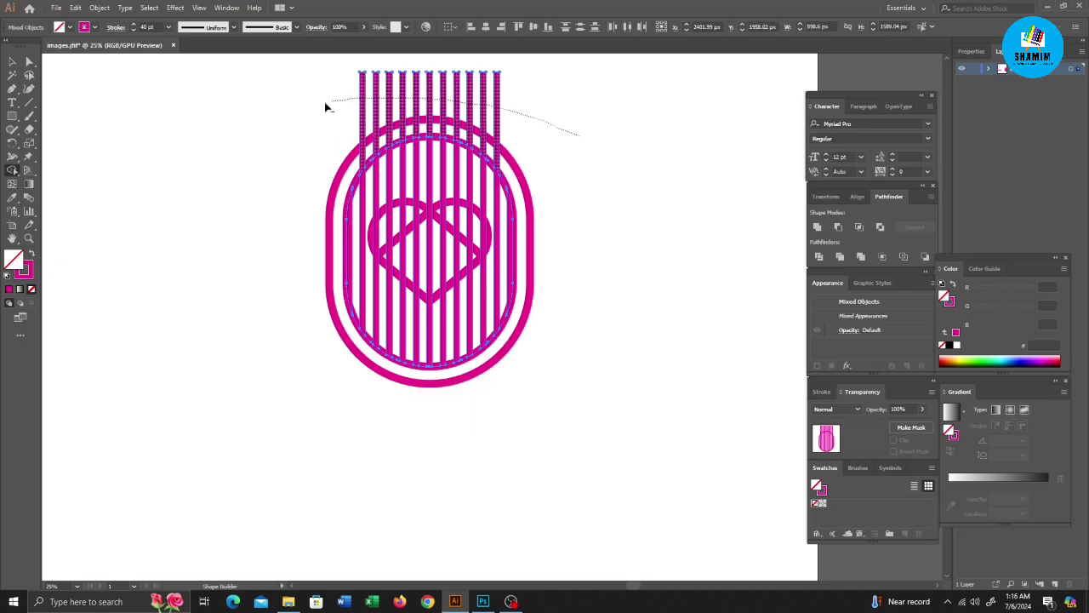
Step: Delete the inner oval ring outline from the badge
{"action": "left_click", "coordinate": [12, 62]}
{"action": "left_click", "coordinate": [221, 167]}
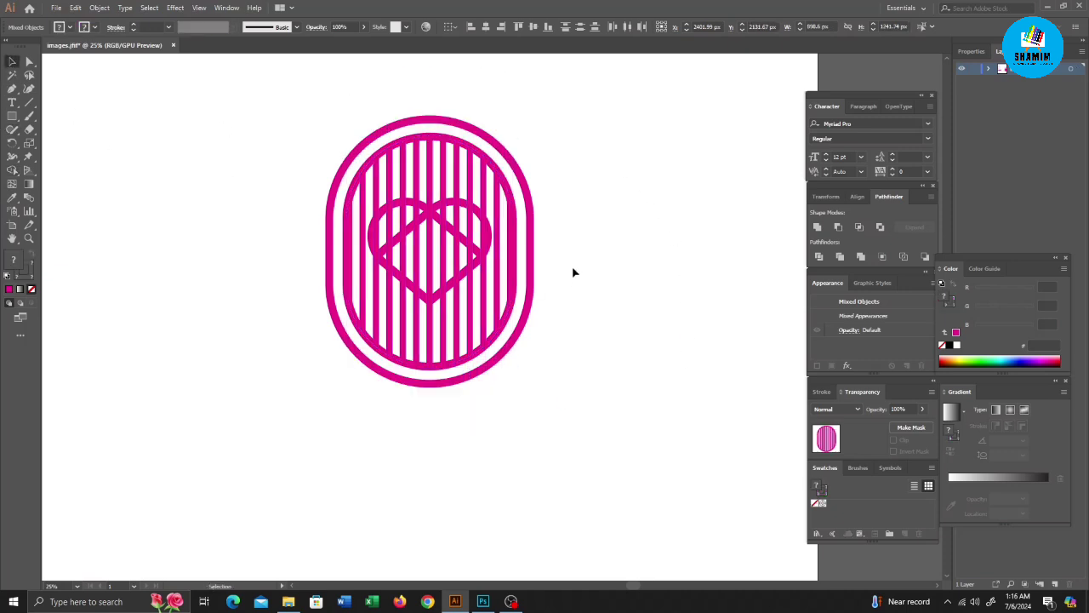
{"action": "left_click", "coordinate": [508, 191]}
{"action": "key", "text": "Delete"}
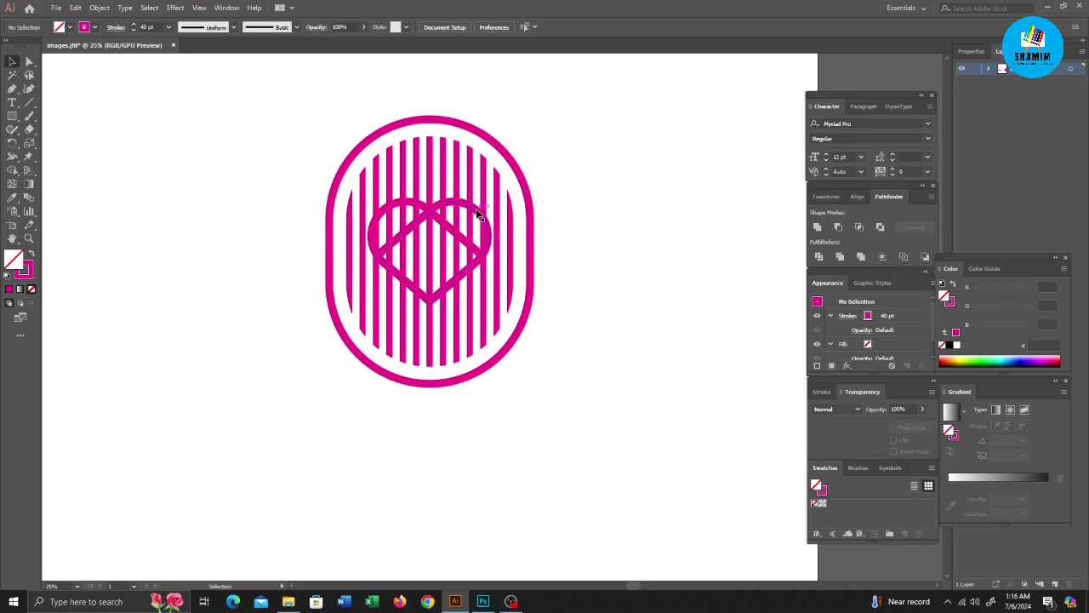
{"action": "left_click", "coordinate": [478, 214]}
Step: Bring the heart in front of the stripes with Arrange > Bring to Front
{"action": "left_click", "coordinate": [478, 215]}
{"action": "right_click", "coordinate": [479, 213]}
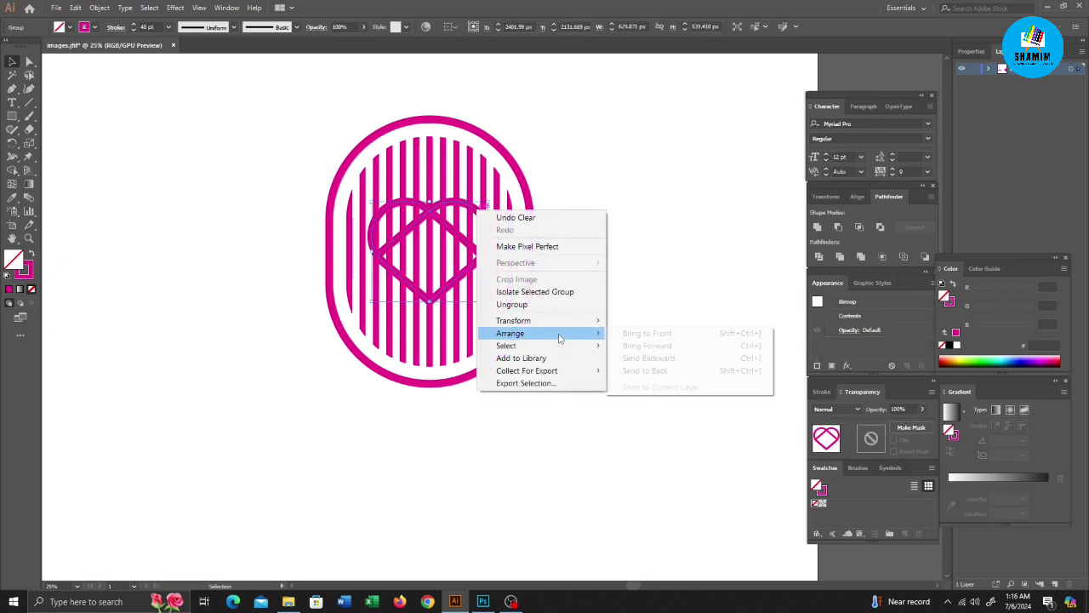
{"action": "left_click", "coordinate": [659, 336]}
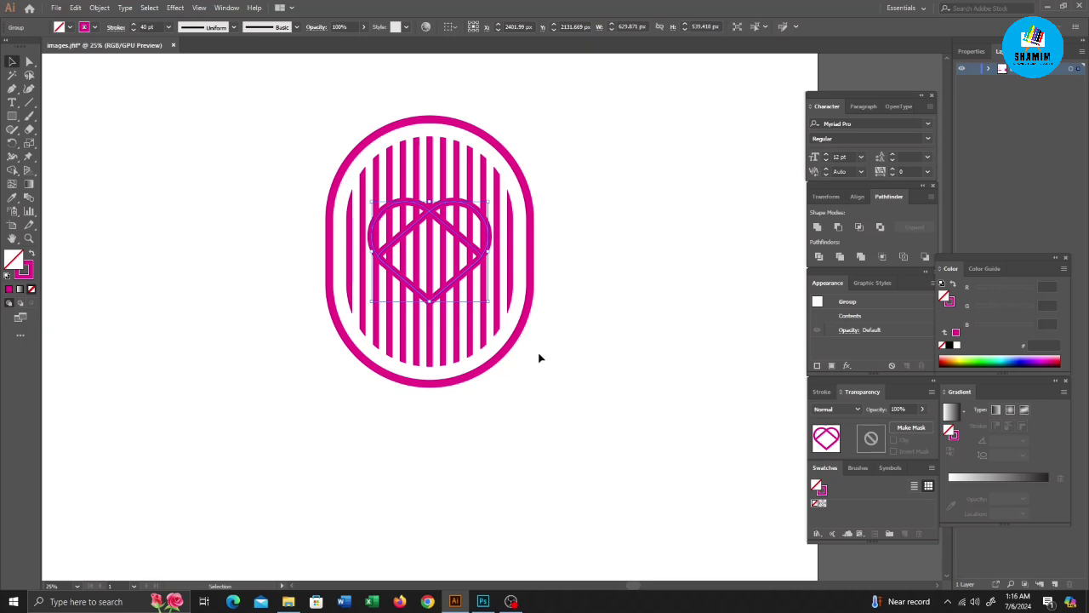
Step: Expand the heart and Unite its pieces into a single heart outline
{"action": "left_click", "coordinate": [99, 8]}
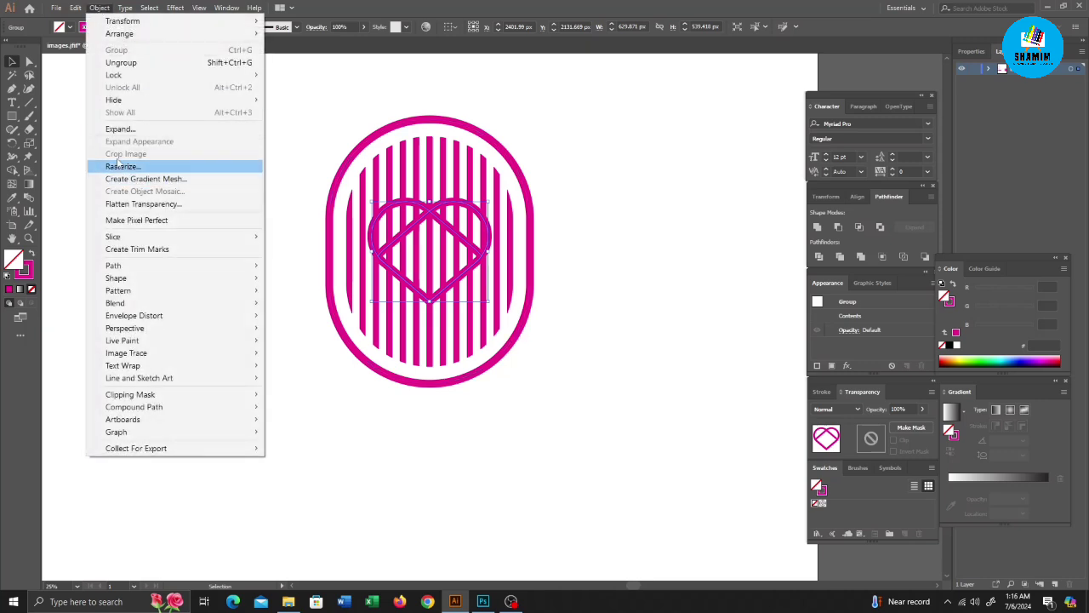
{"action": "left_click", "coordinate": [114, 128]}
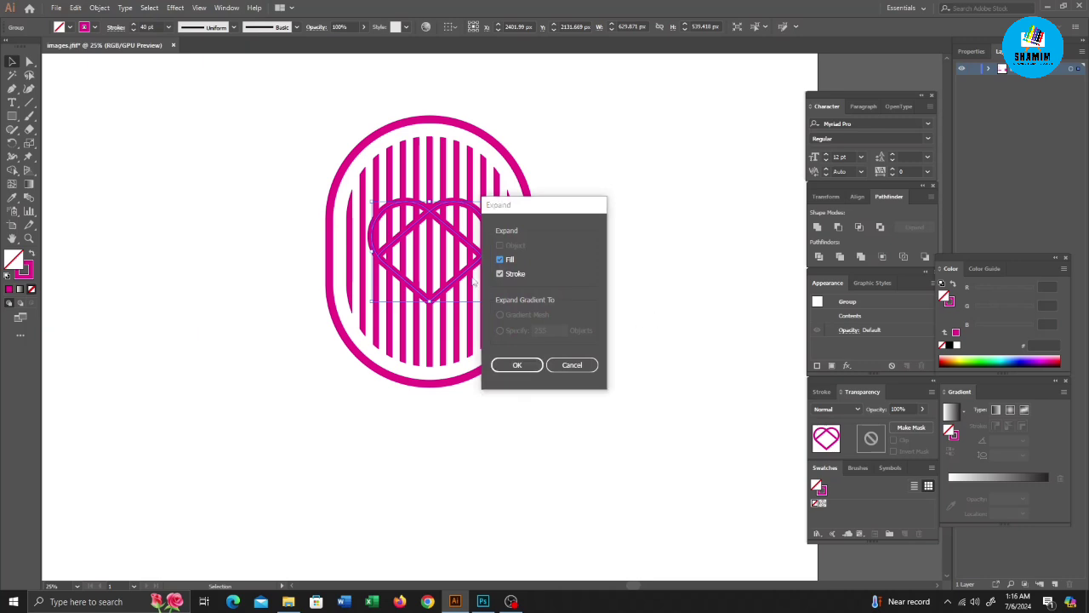
{"action": "left_click", "coordinate": [585, 367]}
{"action": "left_click", "coordinate": [656, 360]}
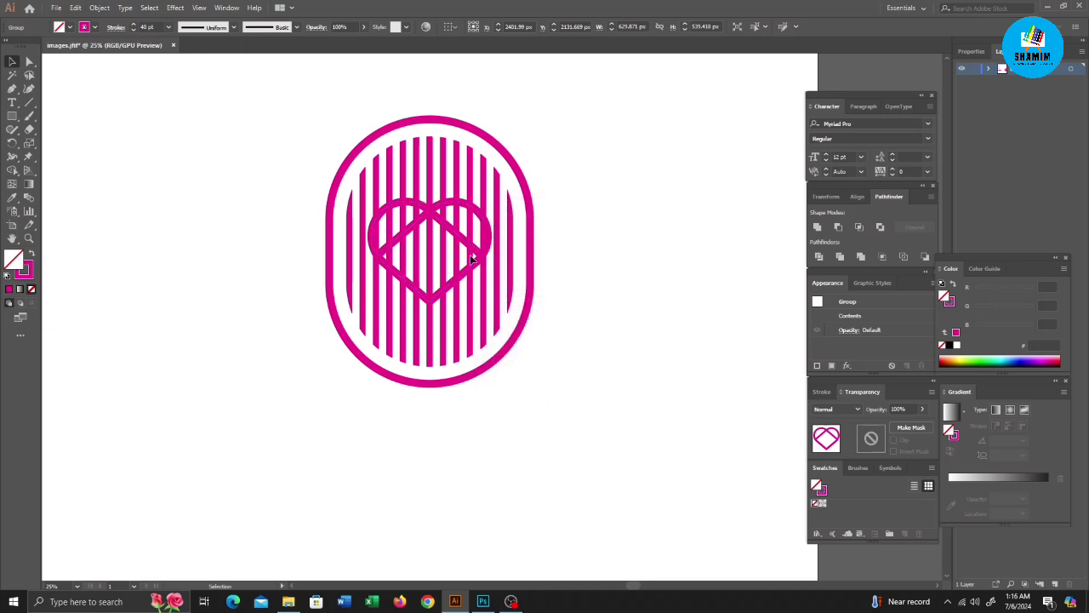
{"action": "left_click", "coordinate": [475, 252]}
{"action": "key", "text": "v"}
{"action": "left_click", "coordinate": [817, 226]}
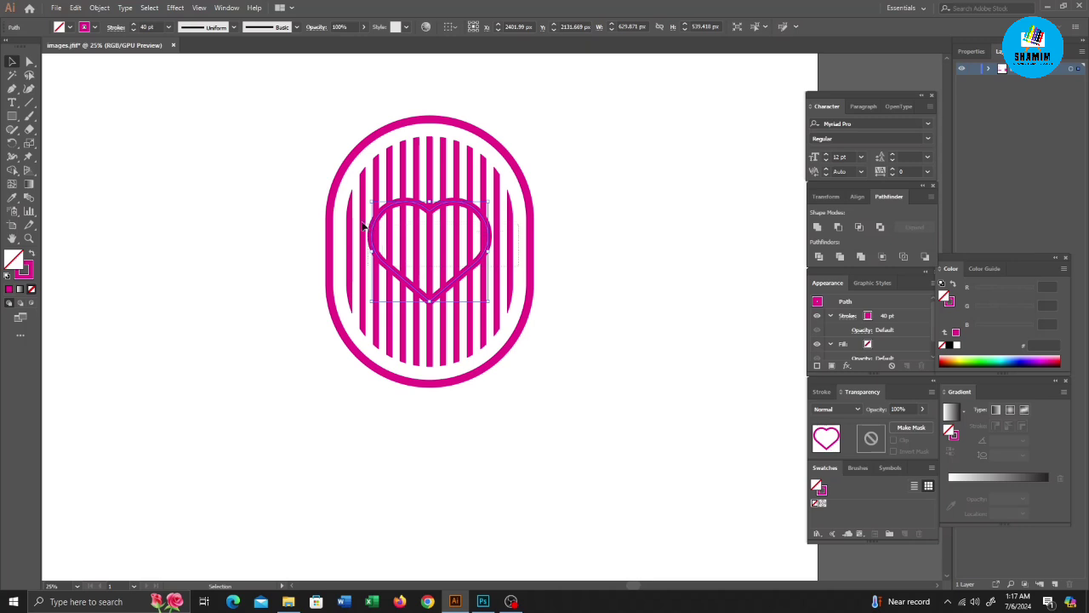
Step: Use the Shape Builder on the stripe pieces inside the heart, clearing its interior, then deselect
{"action": "key", "text": "ctrl+a"}
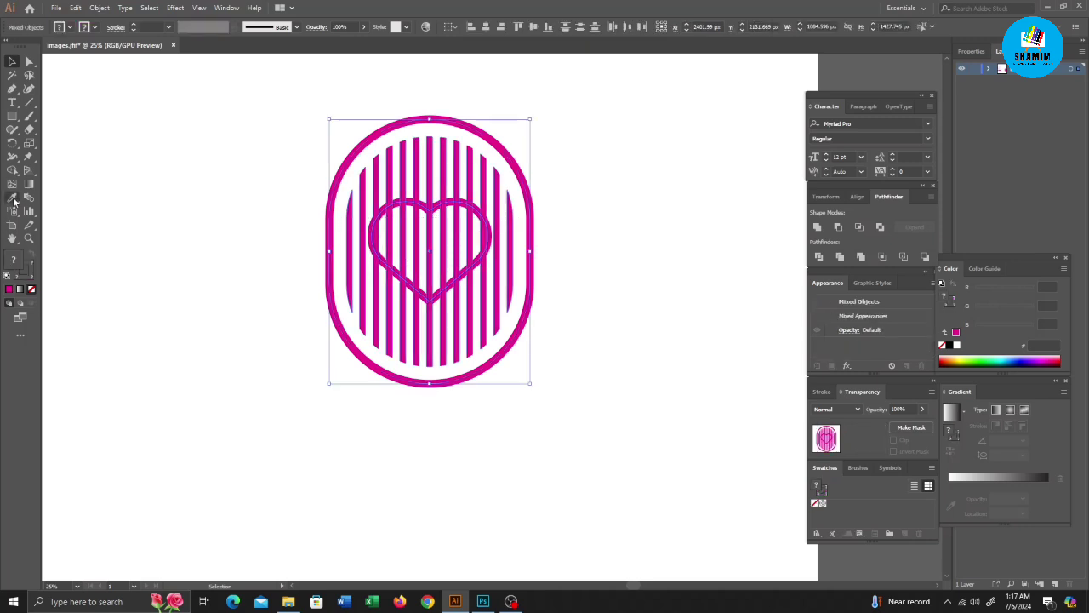
{"action": "left_click", "coordinate": [11, 170]}
{"action": "mouse_move", "coordinate": [452, 255]}
{"action": "left_mouse_down"}
{"action": "mouse_move", "coordinate": [413, 230]}
{"action": "mouse_move", "coordinate": [454, 243]}
{"action": "left_mouse_up"}
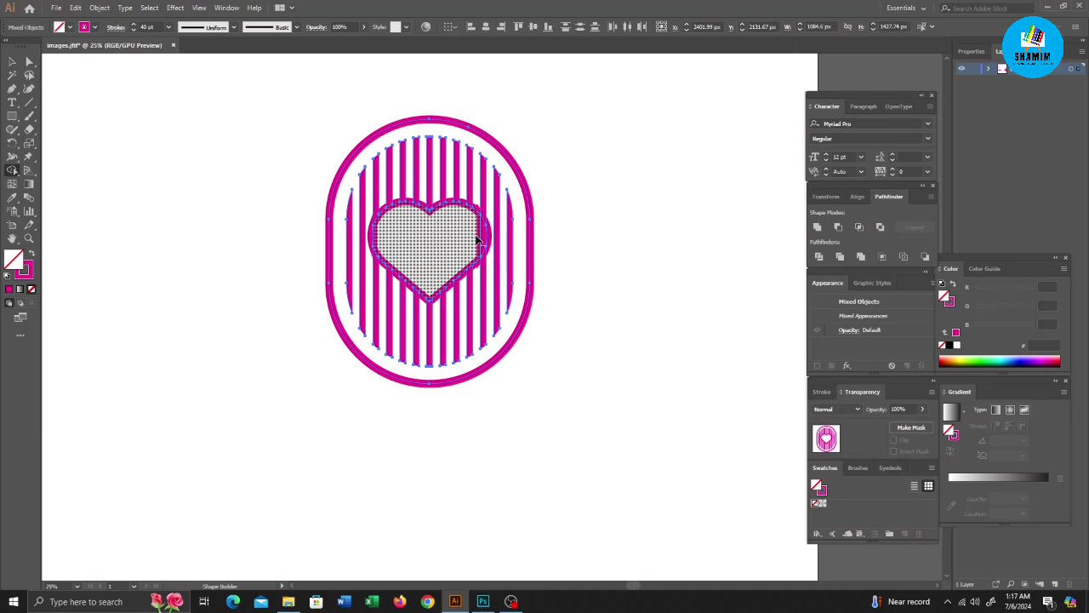
{"action": "scroll", "coordinate": [462, 244], "scroll_direction": "up", "scroll_amount": 4}
{"action": "scroll", "coordinate": [358, 256], "scroll_direction": "down", "scroll_amount": 2}
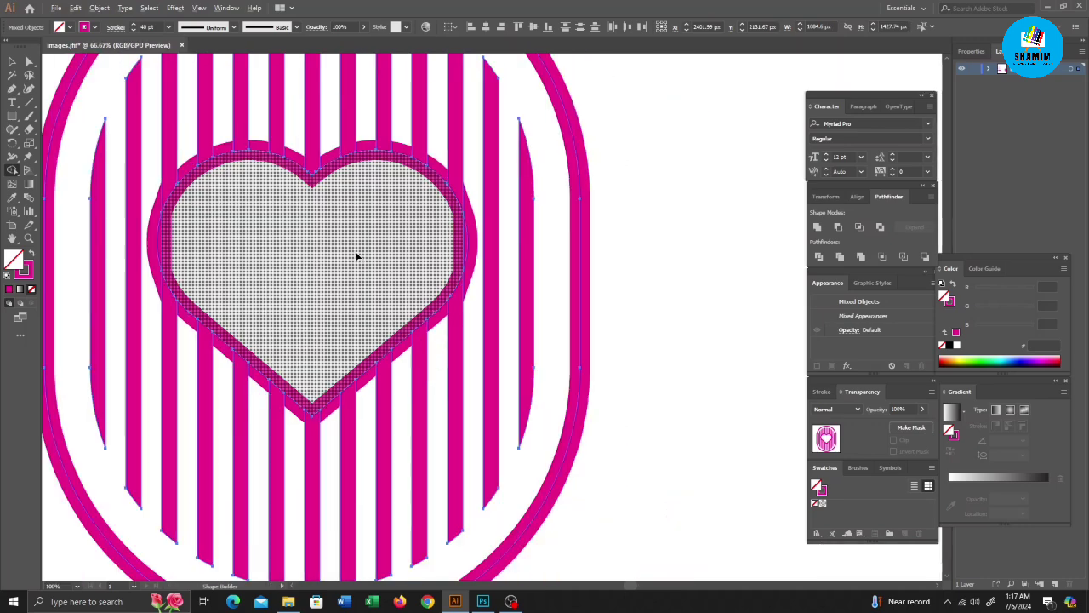
{"action": "scroll", "coordinate": [275, 247], "scroll_direction": "up", "scroll_amount": 3}
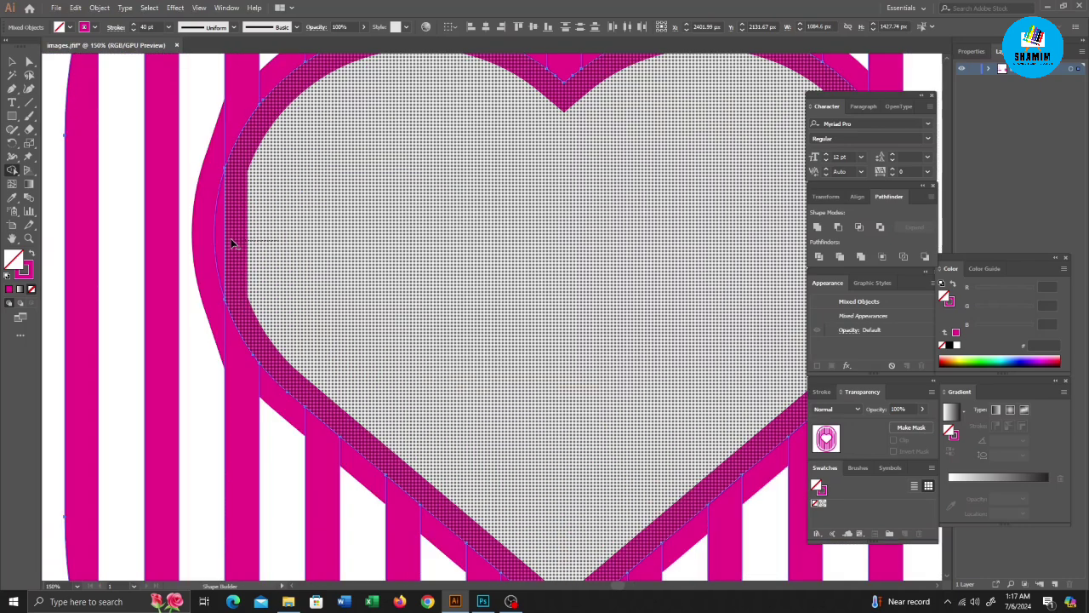
{"action": "scroll", "coordinate": [299, 272], "scroll_direction": "down", "scroll_amount": 6}
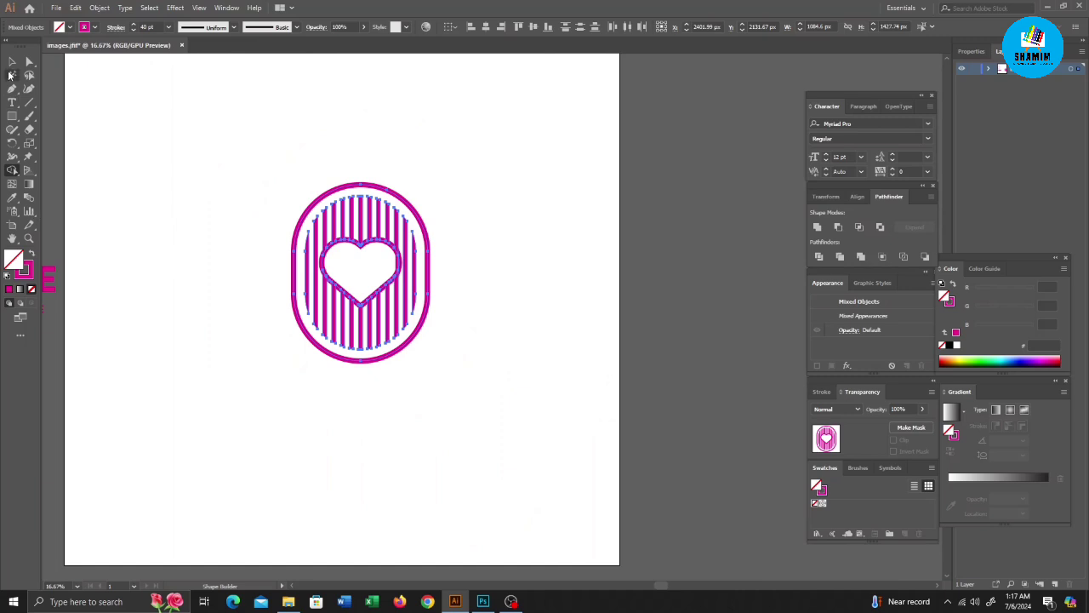
{"action": "left_click", "coordinate": [12, 61]}
{"action": "left_click", "coordinate": [263, 273]}
{"action": "scroll", "coordinate": [311, 263], "scroll_direction": "up", "scroll_amount": 2}
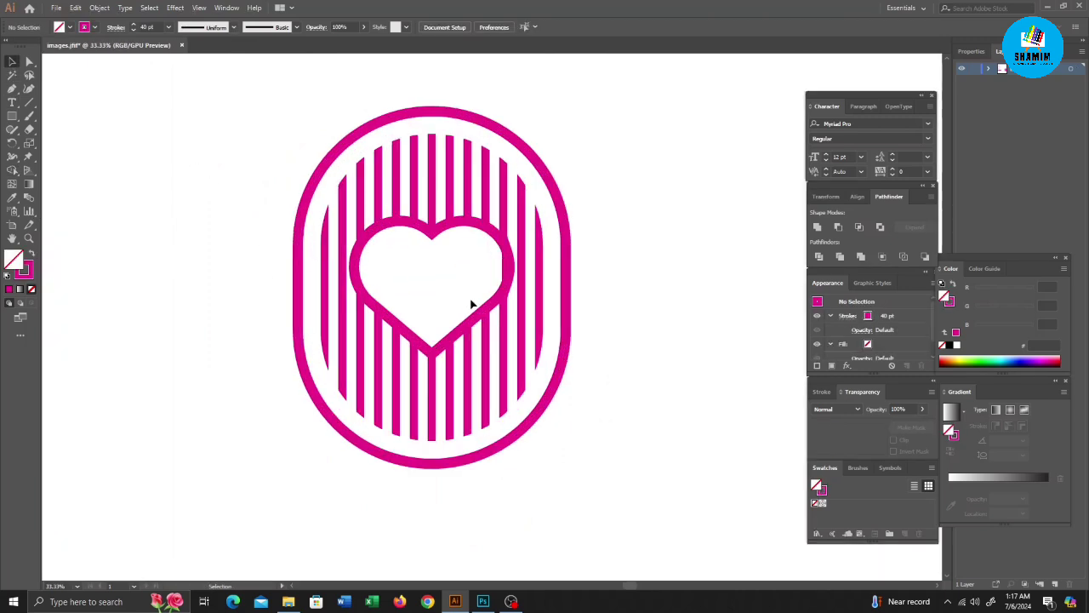
Step: Release the striped compound path and ungroup the resulting pieces
{"action": "left_click", "coordinate": [500, 298]}
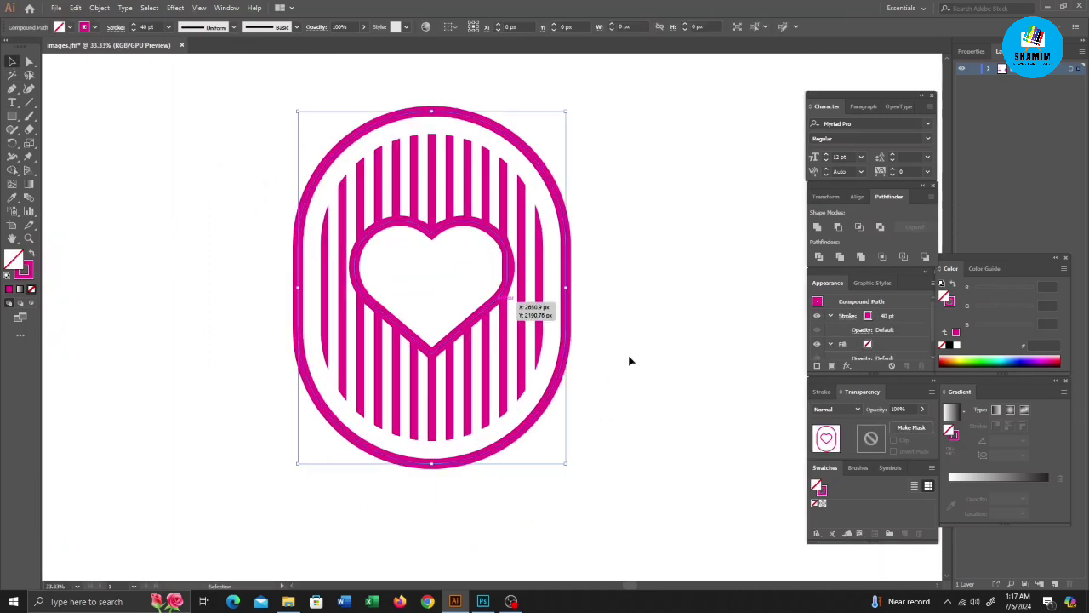
{"action": "left_click", "coordinate": [629, 361]}
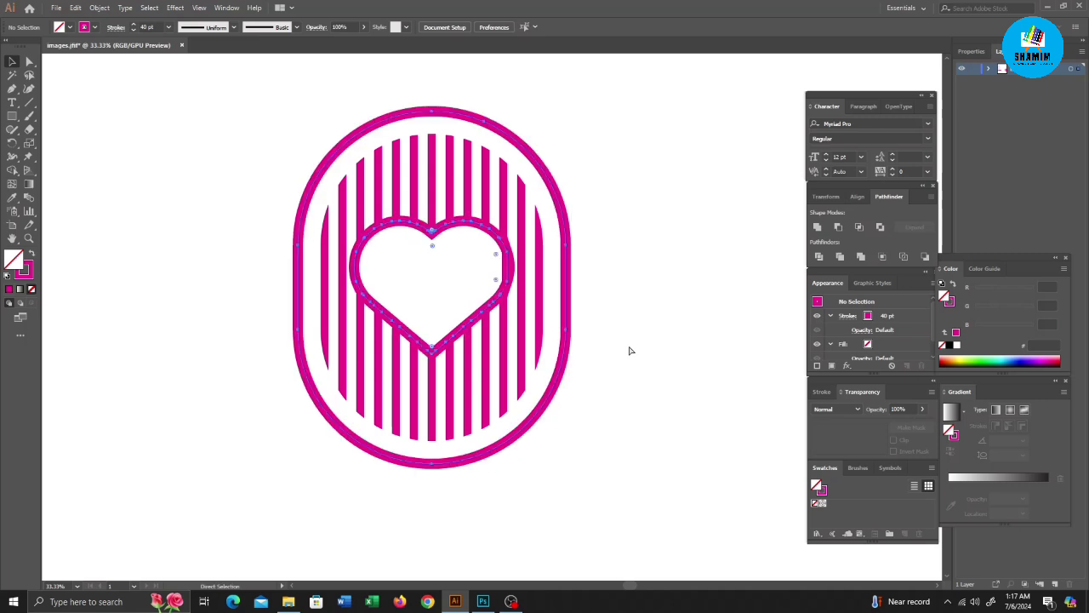
{"action": "right_click", "coordinate": [615, 294]}
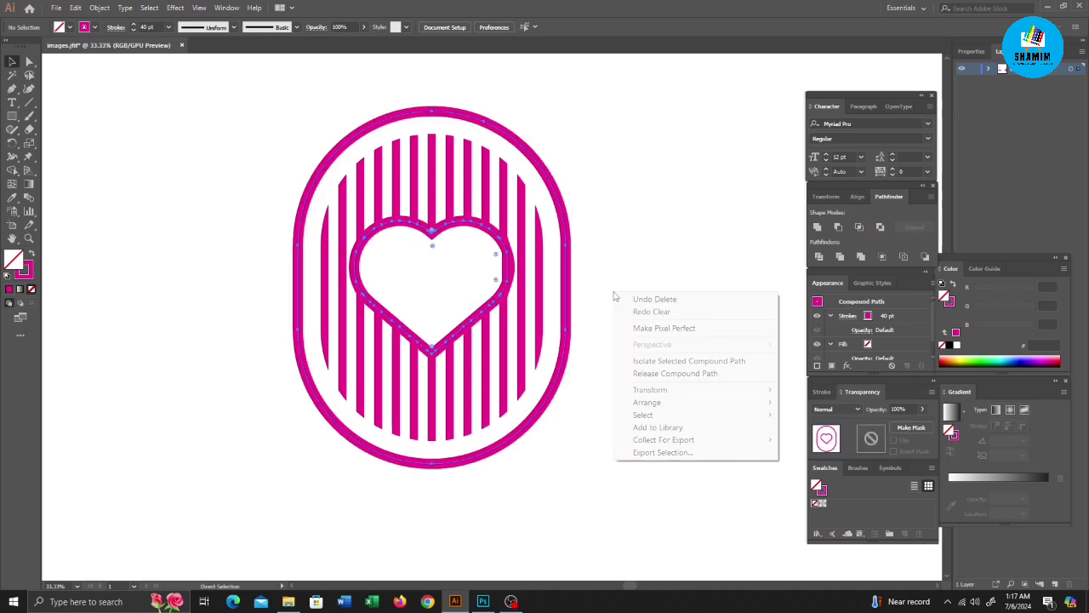
{"action": "left_click", "coordinate": [644, 379]}
{"action": "left_click", "coordinate": [493, 308]}
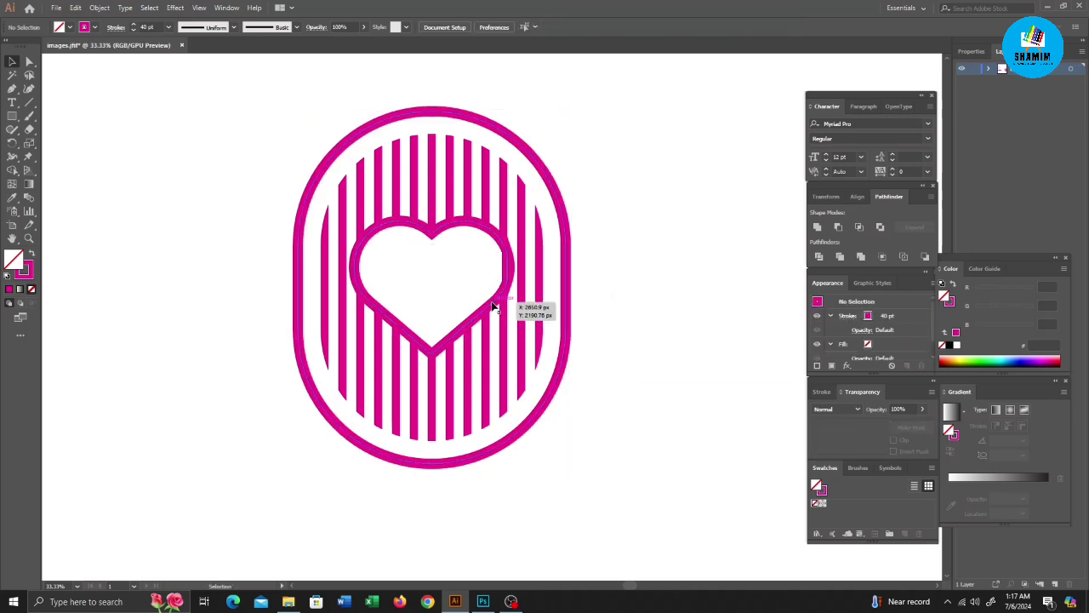
{"action": "left_click", "coordinate": [492, 306]}
{"action": "right_click", "coordinate": [591, 305]}
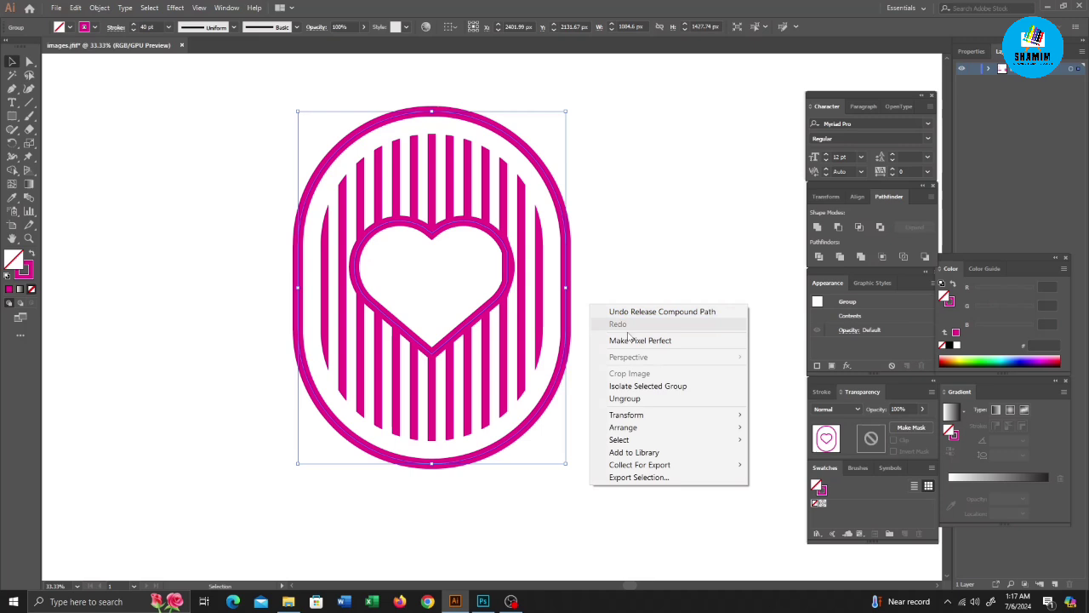
{"action": "left_click", "coordinate": [635, 398]}
{"action": "left_click", "coordinate": [497, 309]}
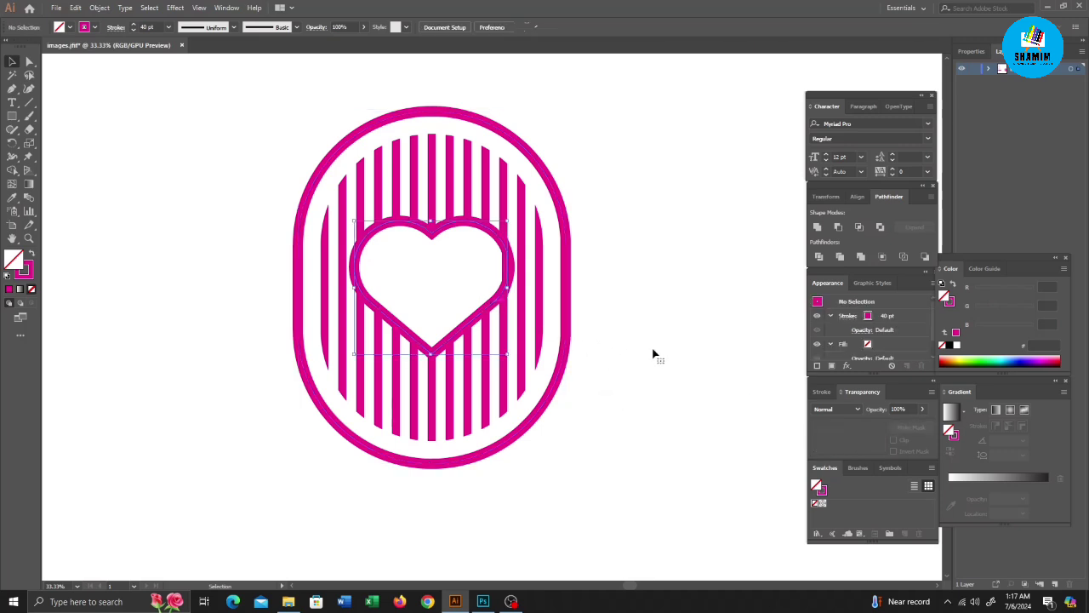
Step: Delete the stray stripe fragment beside the heart and marquee-select all the artwork
{"action": "left_click", "coordinate": [505, 266]}
{"action": "key", "text": "Delete"}
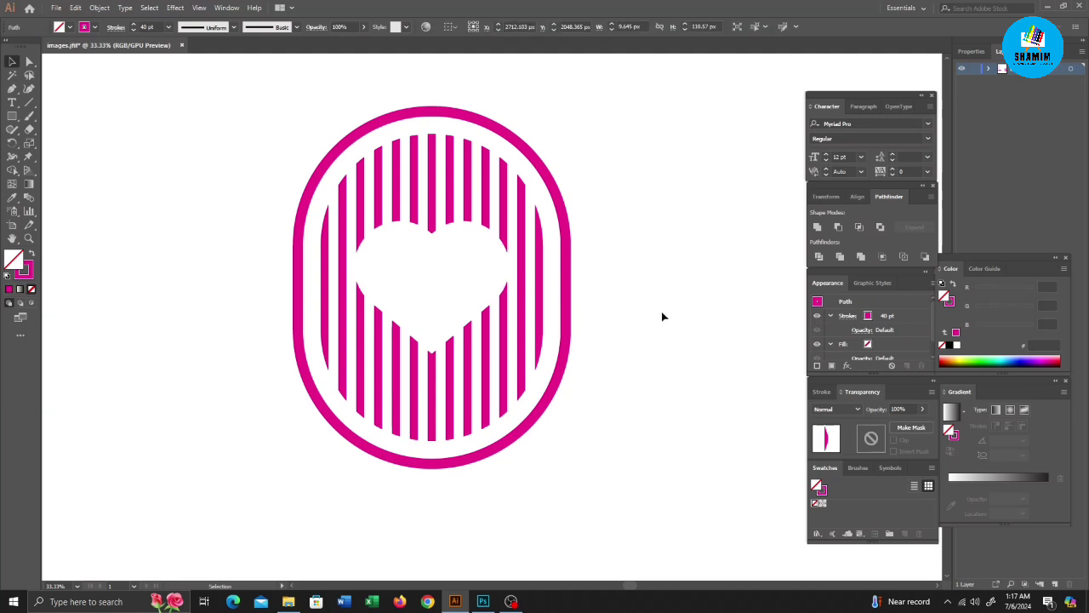
{"action": "left_click_drag", "start_coordinate": [651, 460], "coordinate": [227, 96]}
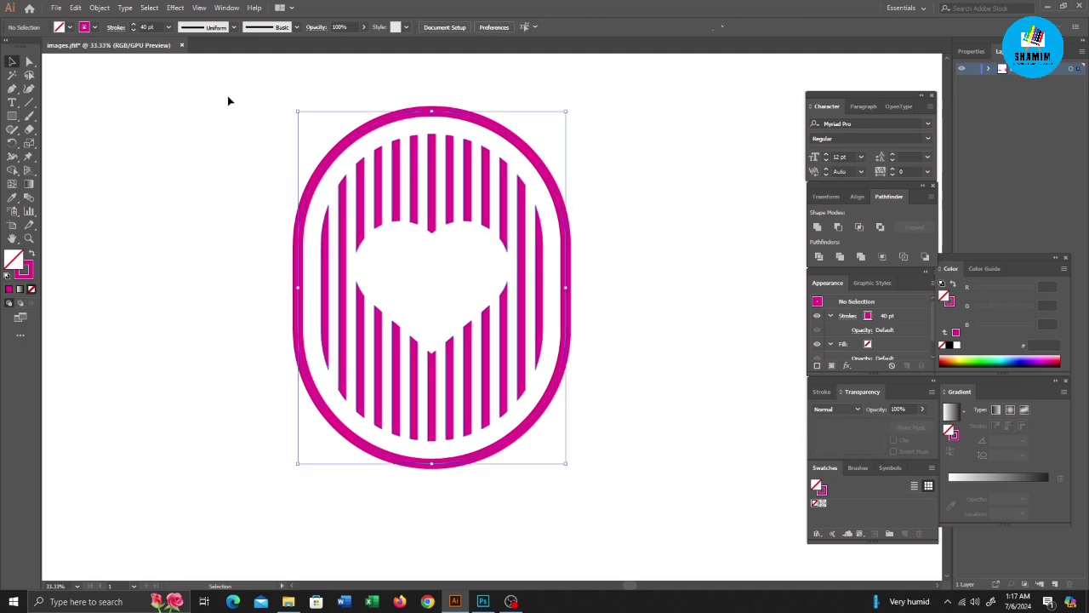
Step: Expand the outer ring's fill and stroke into shapes
{"action": "left_click", "coordinate": [303, 247]}
{"action": "left_click", "coordinate": [100, 8]}
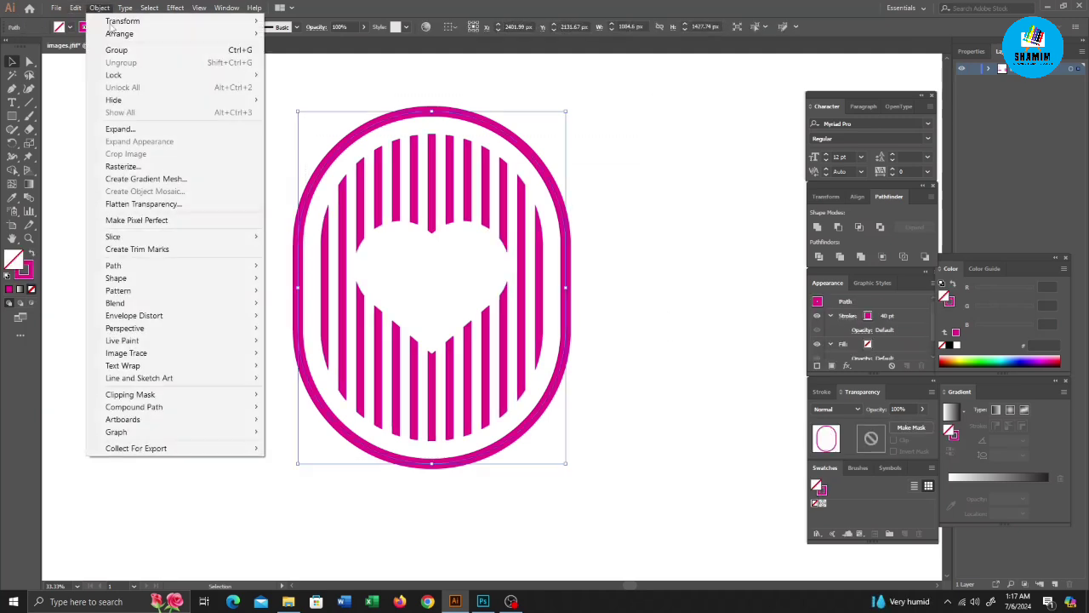
{"action": "left_click", "coordinate": [120, 129]}
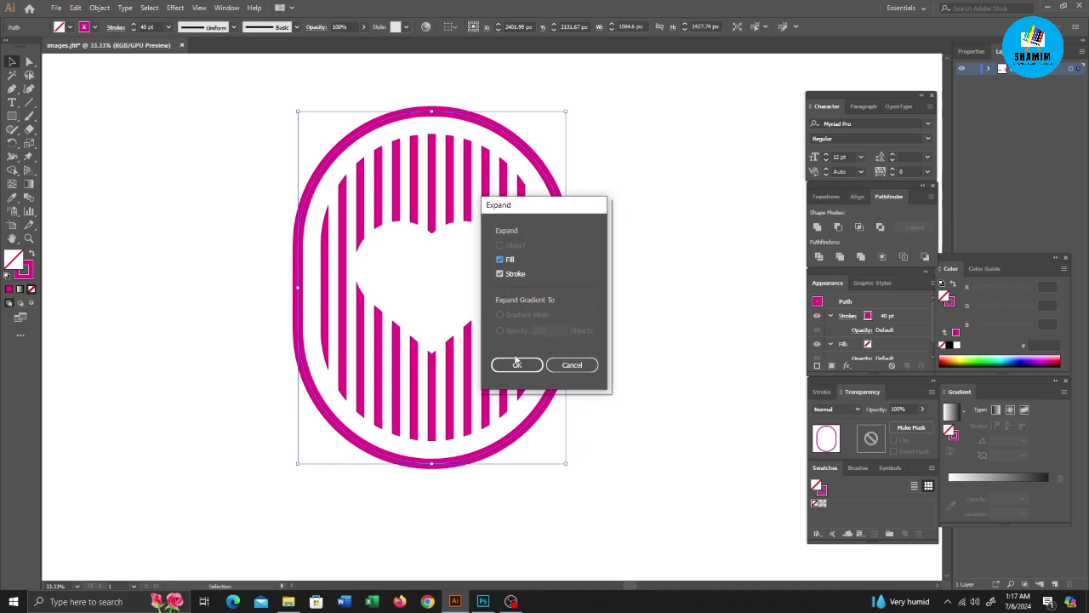
{"action": "left_click", "coordinate": [516, 365]}
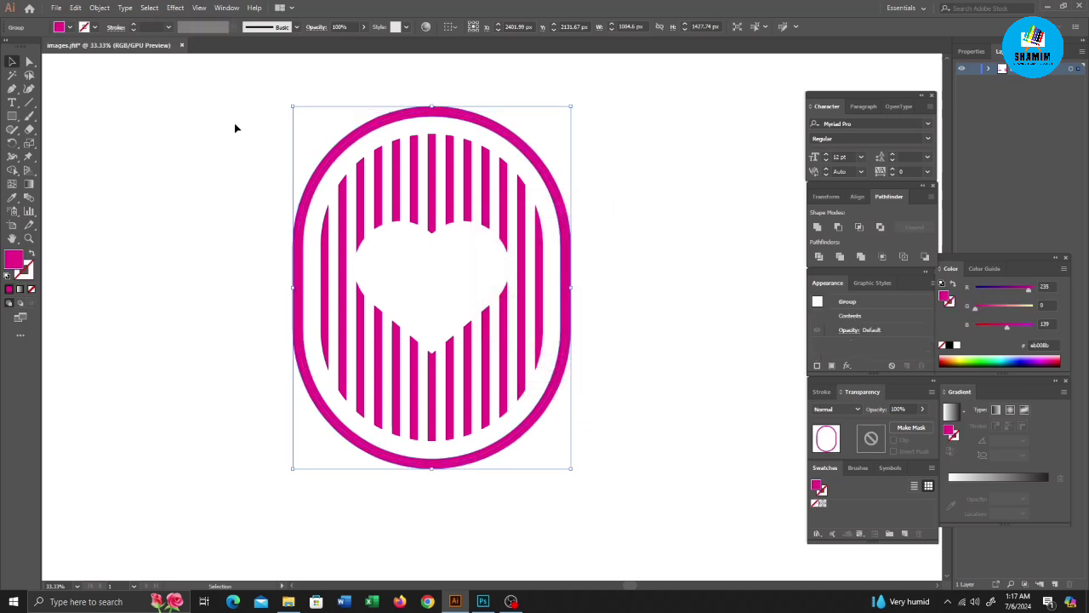
Step: Paste in front the heart-and-diamond house outline and expand its stroke into a filled shape
{"action": "right_click", "coordinate": [619, 449]}
{"action": "left_click", "coordinate": [647, 349]}
{"action": "key", "text": "a"}
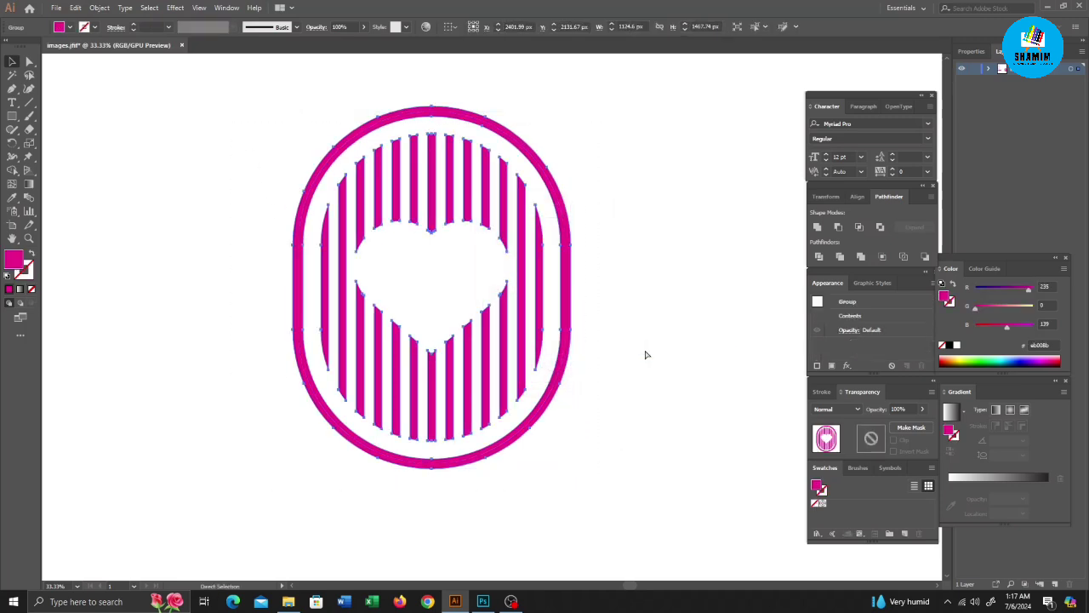
{"action": "key", "text": "ctrl+f"}
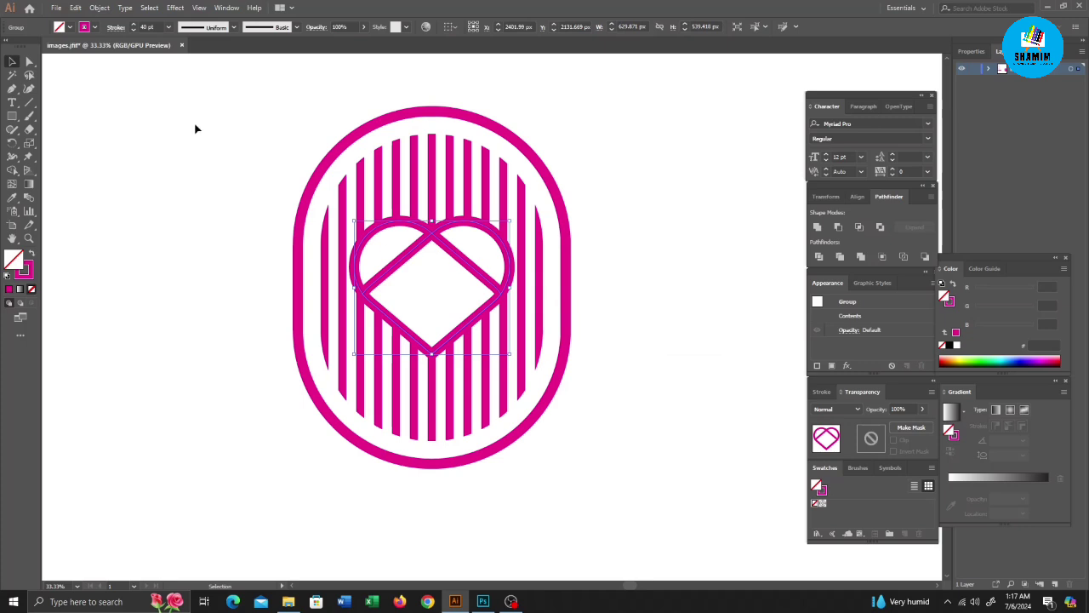
{"action": "left_click", "coordinate": [100, 8]}
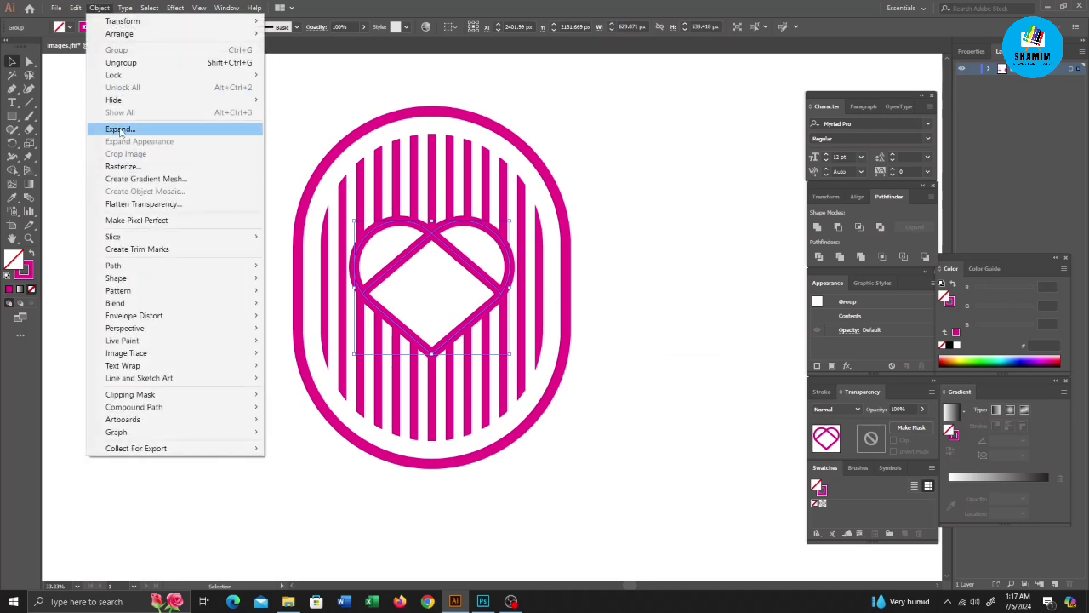
{"action": "left_click", "coordinate": [124, 130]}
{"action": "left_click", "coordinate": [517, 365]}
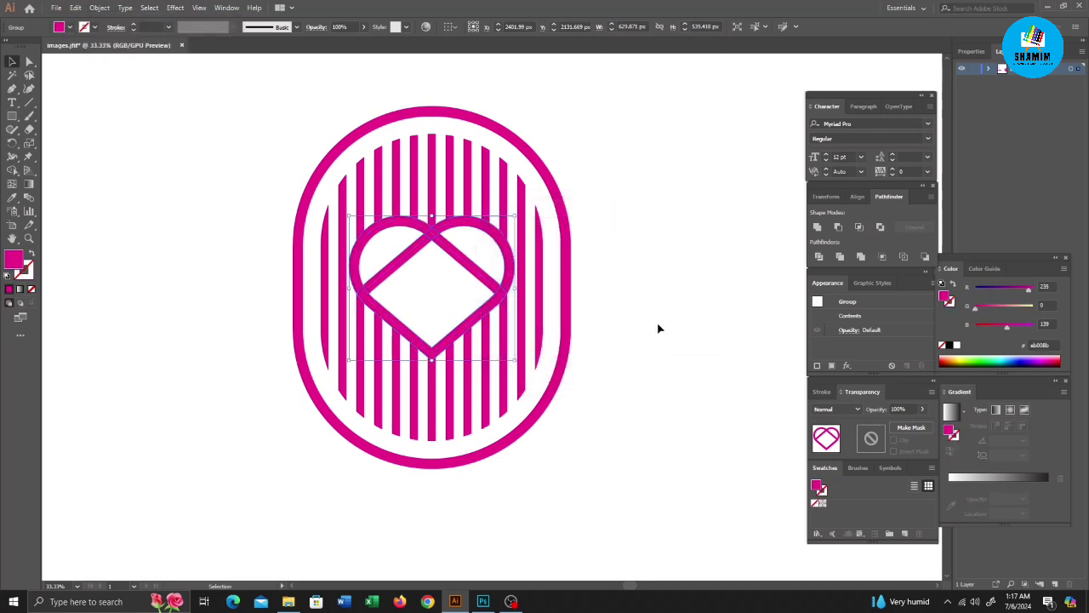
Step: Ungroup the badge artwork and Unite the vertical stripes into one shape
{"action": "left_click", "coordinate": [566, 282]}
{"action": "right_click", "coordinate": [613, 274]}
{"action": "left_click", "coordinate": [651, 367]}
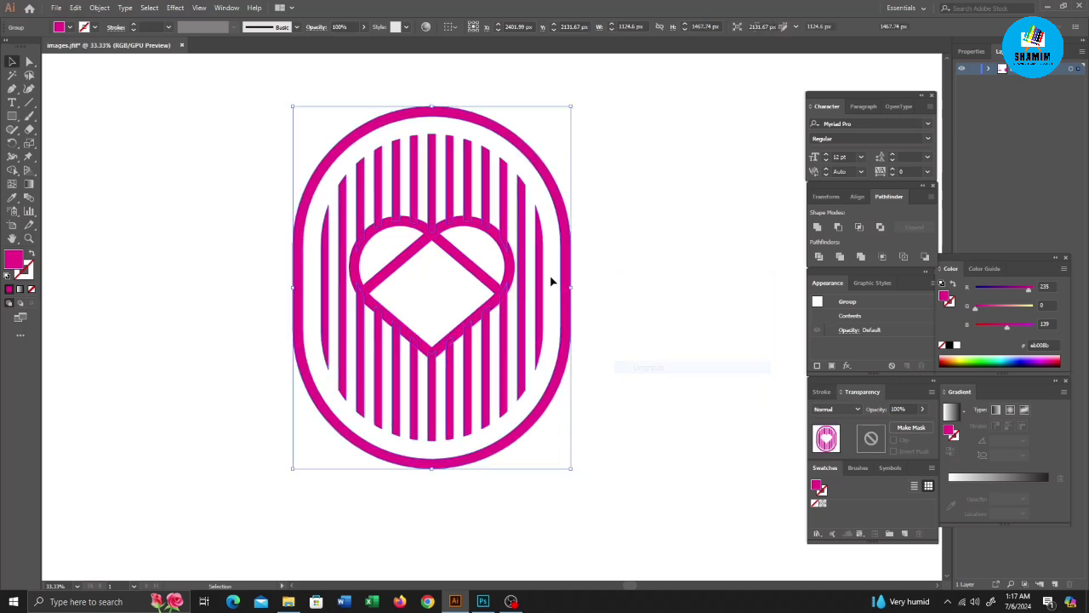
{"action": "left_click", "coordinate": [325, 340]}
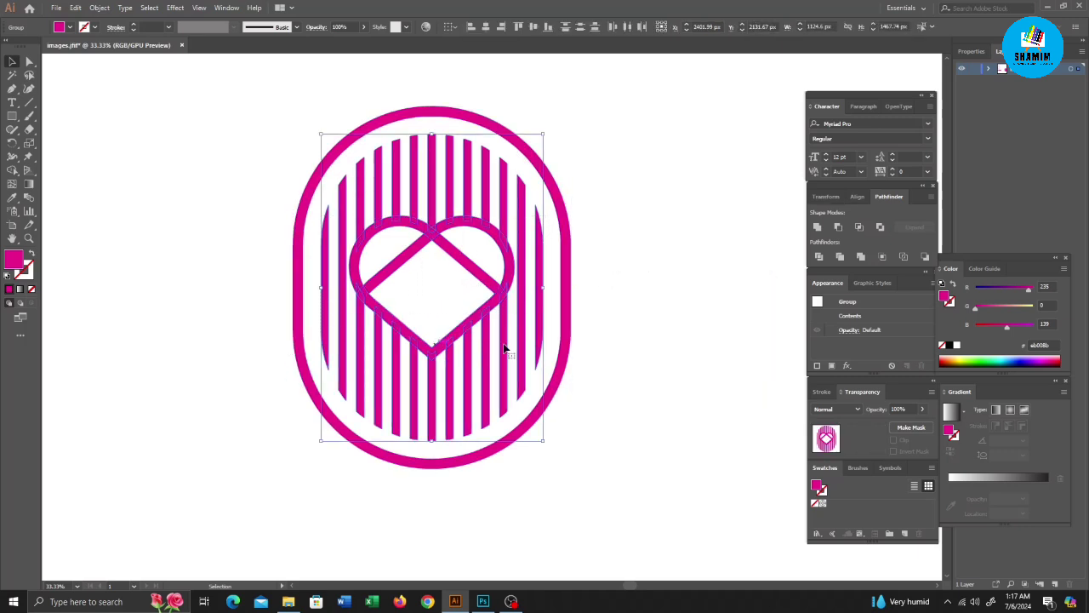
{"action": "left_click", "coordinate": [817, 227]}
Step: Group all the badge pieces together
{"action": "left_click_drag", "start_coordinate": [641, 298], "coordinate": [267, 151]}
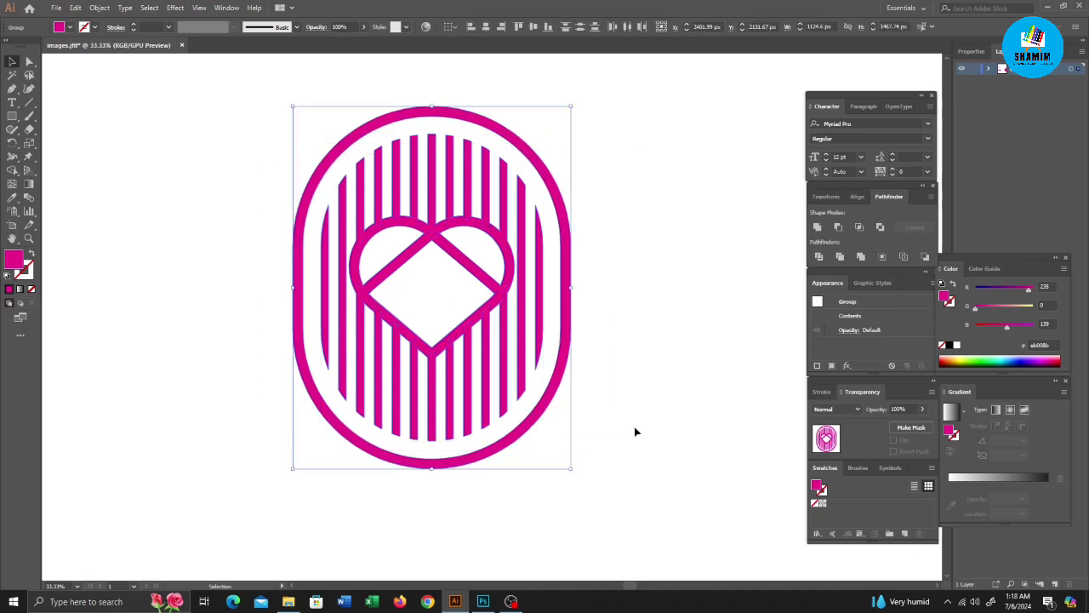
{"action": "right_click", "coordinate": [634, 295]}
{"action": "left_click", "coordinate": [663, 367]}
Step: Draw a small square left of the badge and a tall narrow bar over it
{"action": "left_click", "coordinate": [12, 116]}
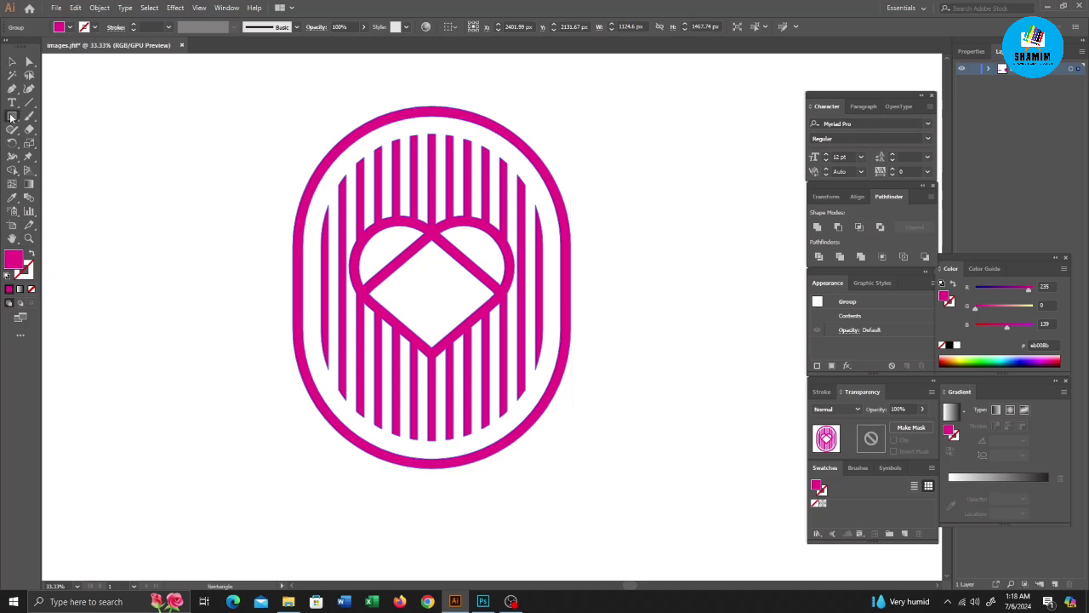
{"action": "left_click_drag", "start_coordinate": [162, 200], "coordinate": [200, 238]}
{"action": "left_click_drag", "start_coordinate": [156, 142], "coordinate": [169, 272]}
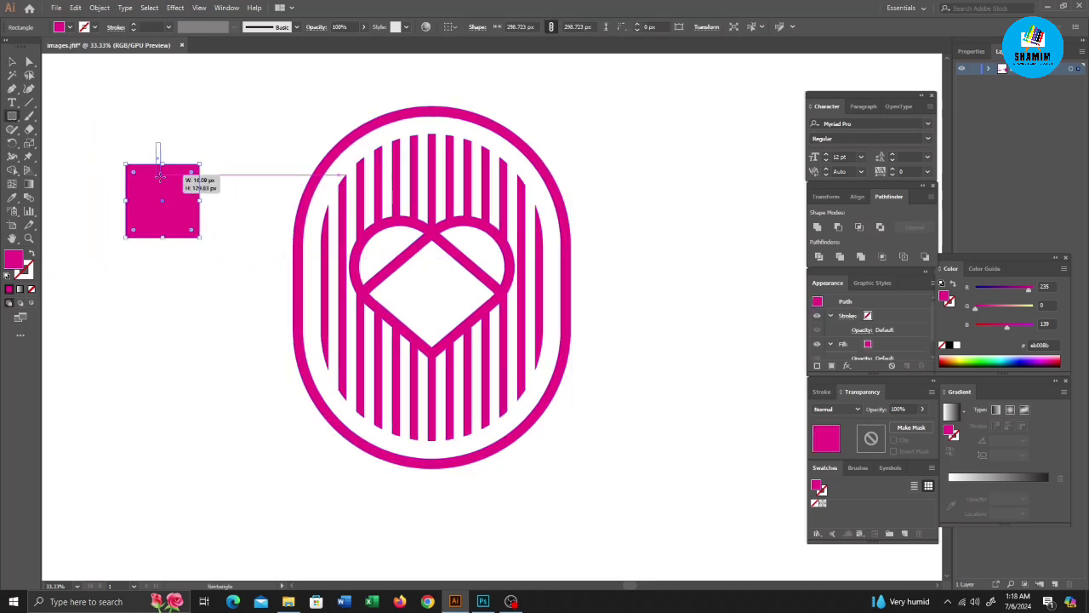
Step: Rotate a bar copy 90°, centre-align all three, and Minus Front to cut the cross
{"action": "left_click", "coordinate": [12, 61]}
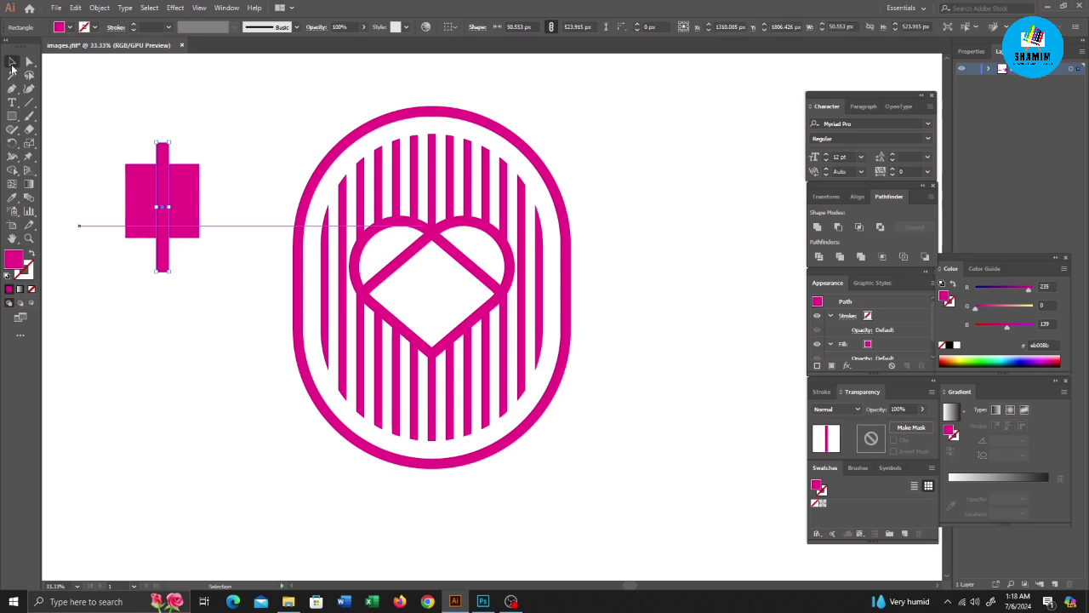
{"action": "key", "text": "v"}
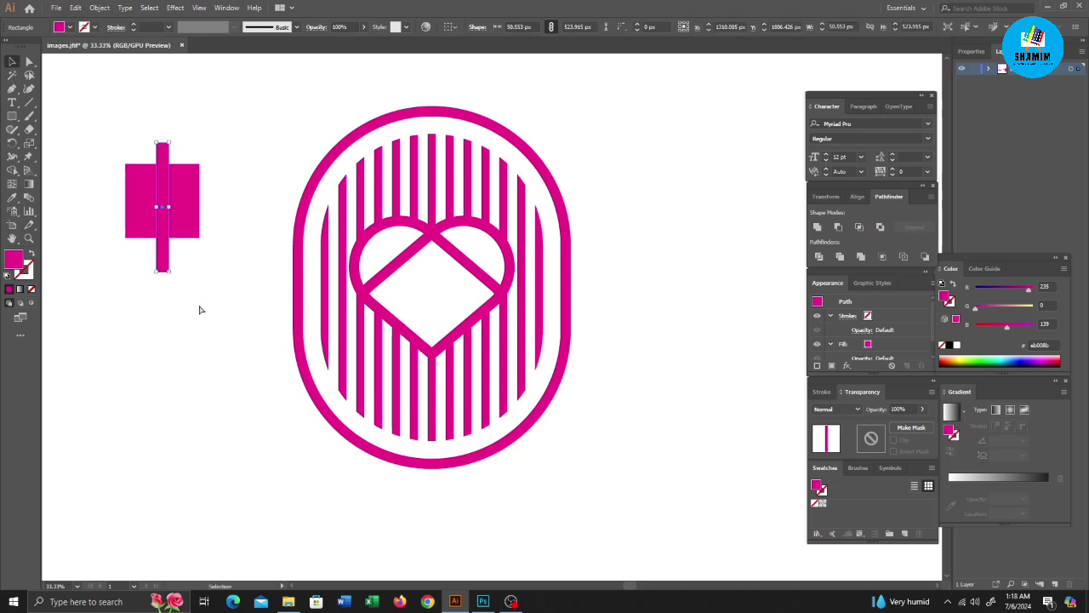
{"action": "left_click_drag", "start_coordinate": [173, 272], "coordinate": [194, 251]}
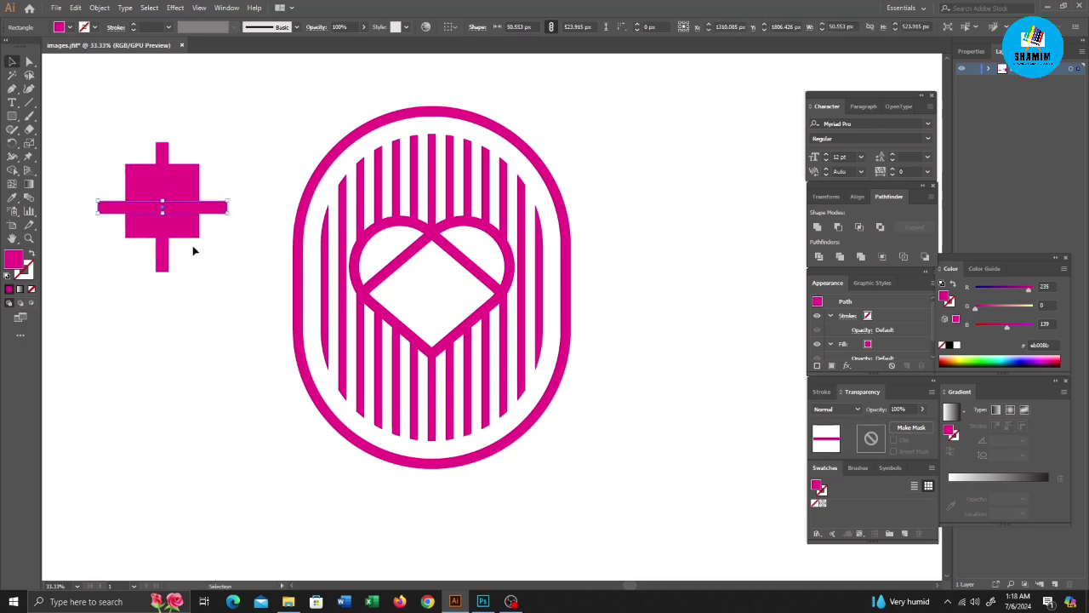
{"action": "left_click_drag", "start_coordinate": [102, 180], "coordinate": [183, 171]}
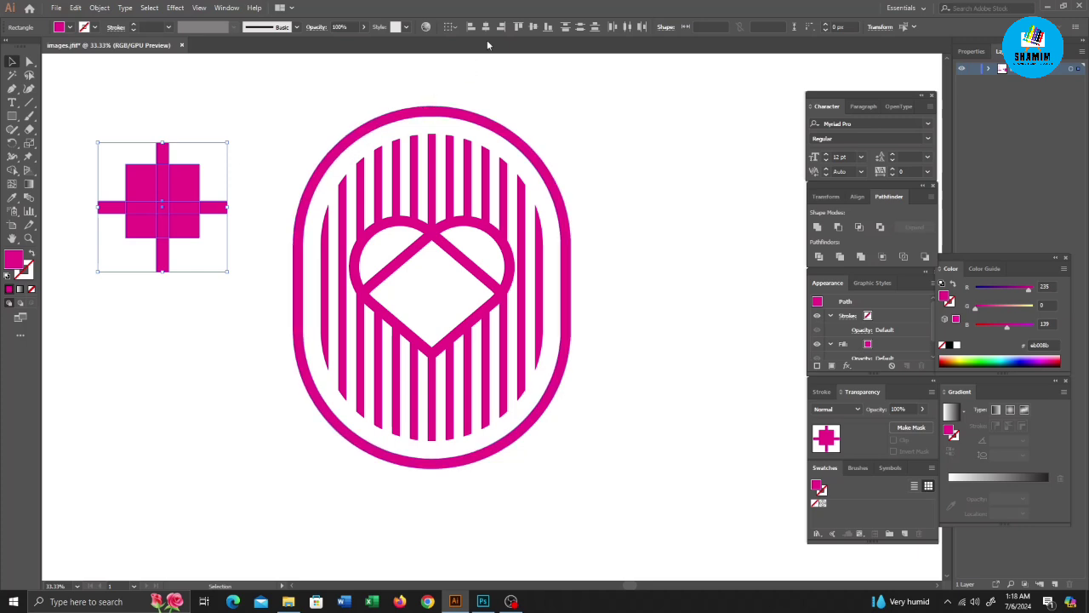
{"action": "left_click", "coordinate": [533, 28]}
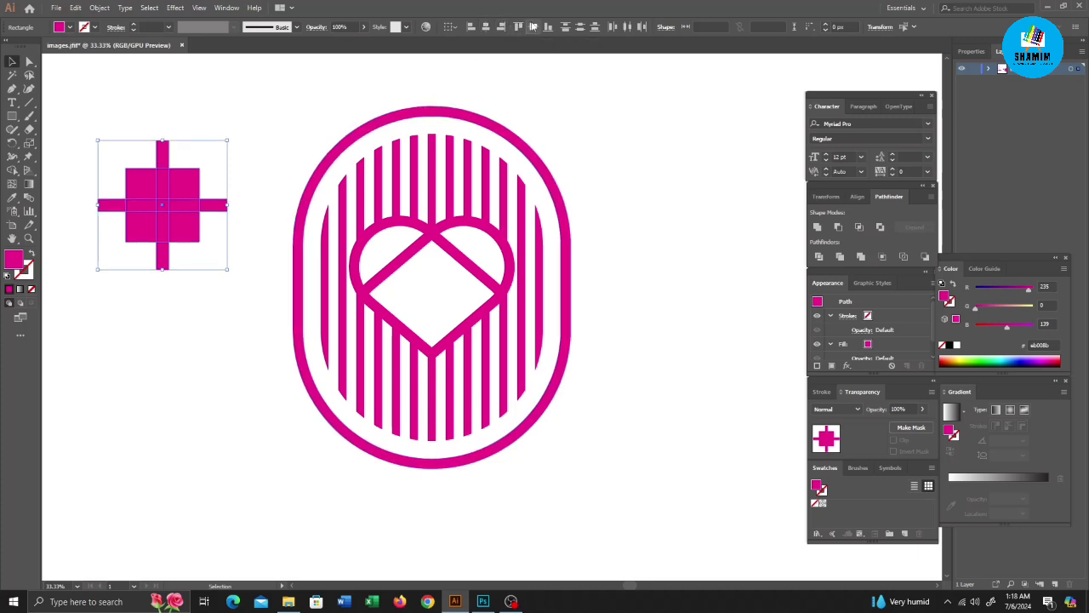
{"action": "left_click", "coordinate": [837, 227]}
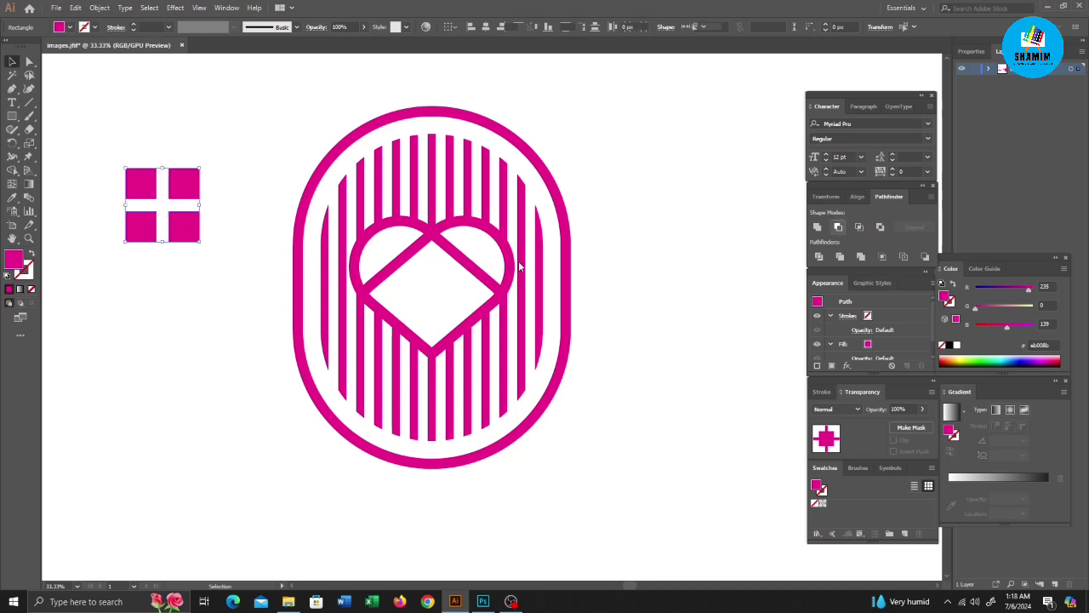
Step: Scale the window icon to about 130 px wide and centre it inside the heart's diamond
{"action": "mouse_move", "coordinate": [200, 207]}
{"action": "left_mouse_down"}
{"action": "mouse_move", "coordinate": [178, 207]}
{"action": "mouse_move", "coordinate": [439, 290]}
{"action": "left_mouse_up"}
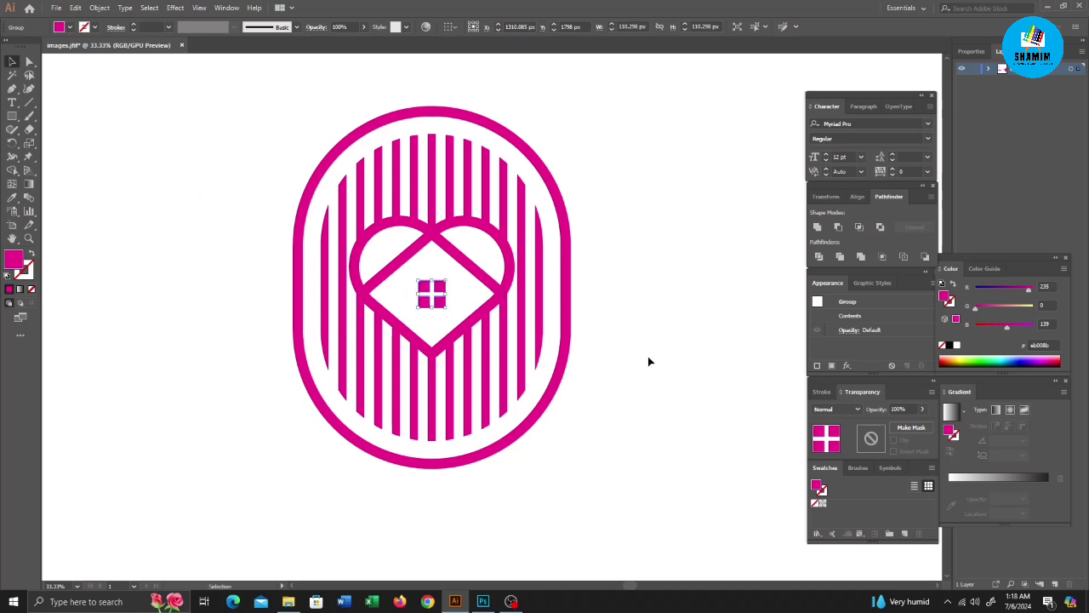
{"action": "left_click_drag", "start_coordinate": [633, 411], "coordinate": [557, 334]}
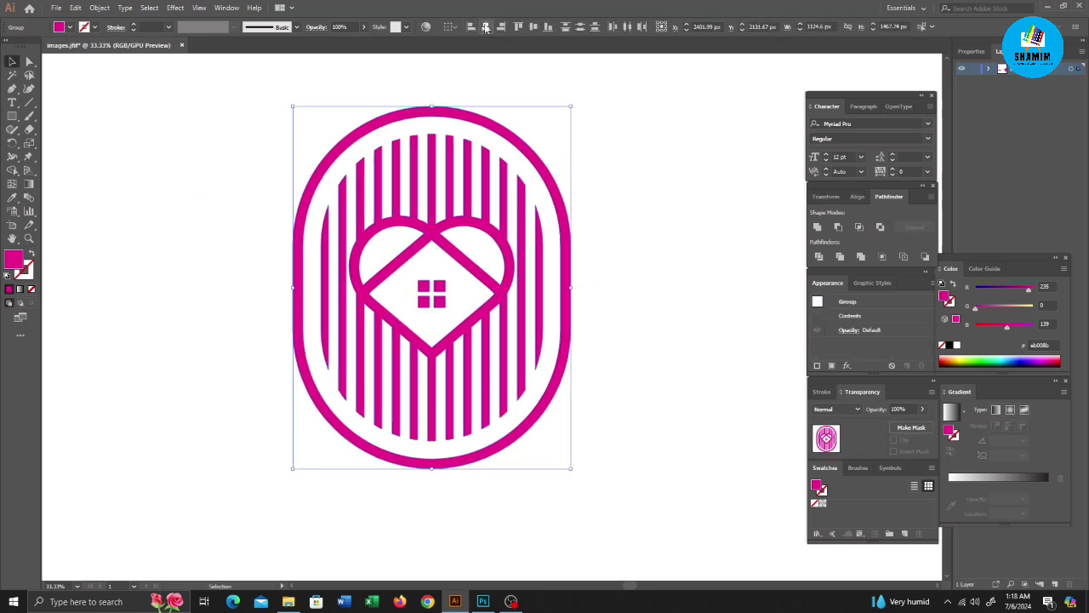
{"action": "left_click", "coordinate": [534, 27]}
{"action": "left_click_drag", "start_coordinate": [652, 377], "coordinate": [159, 170]}
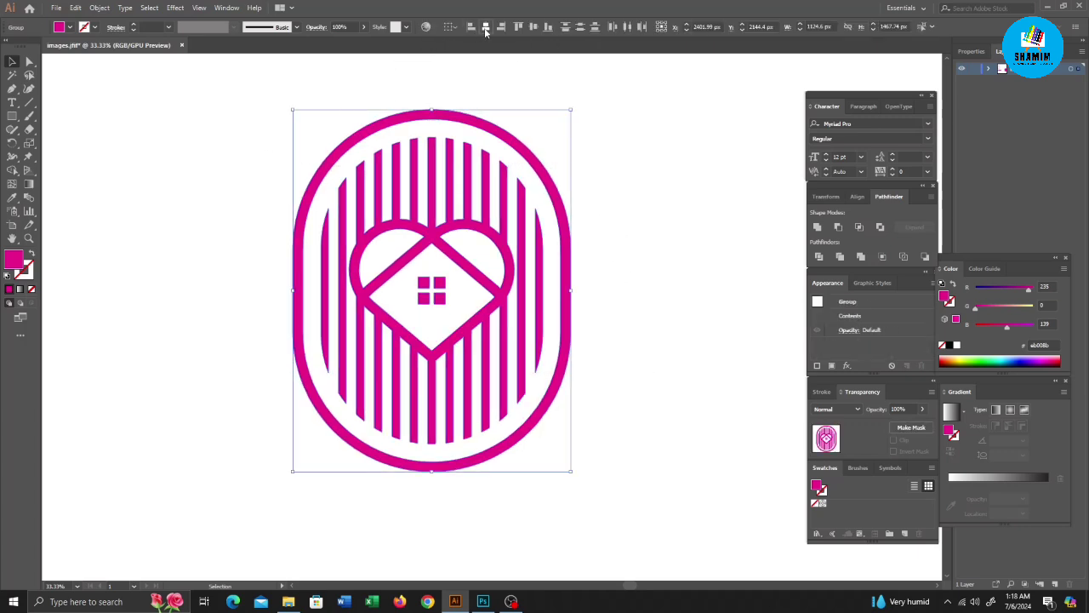
{"action": "right_click", "coordinate": [419, 205]}
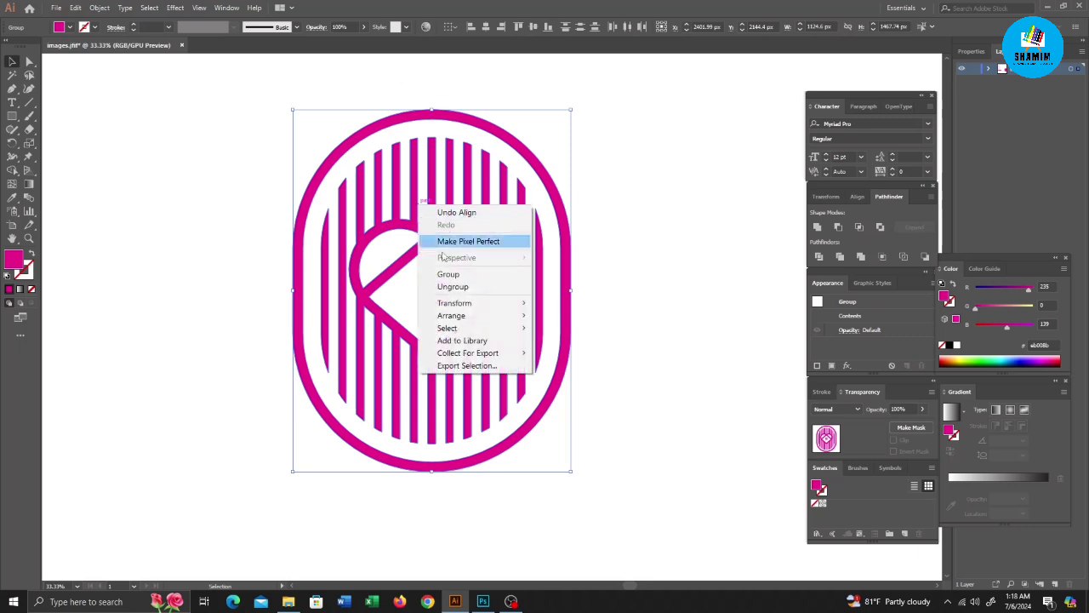
Step: Group the badge pieces and zoom out to view the whole artboard
{"action": "left_click", "coordinate": [447, 273]}
{"action": "key", "text": "ctrl+minus"}
{"action": "key", "text": "ctrl+minus"}
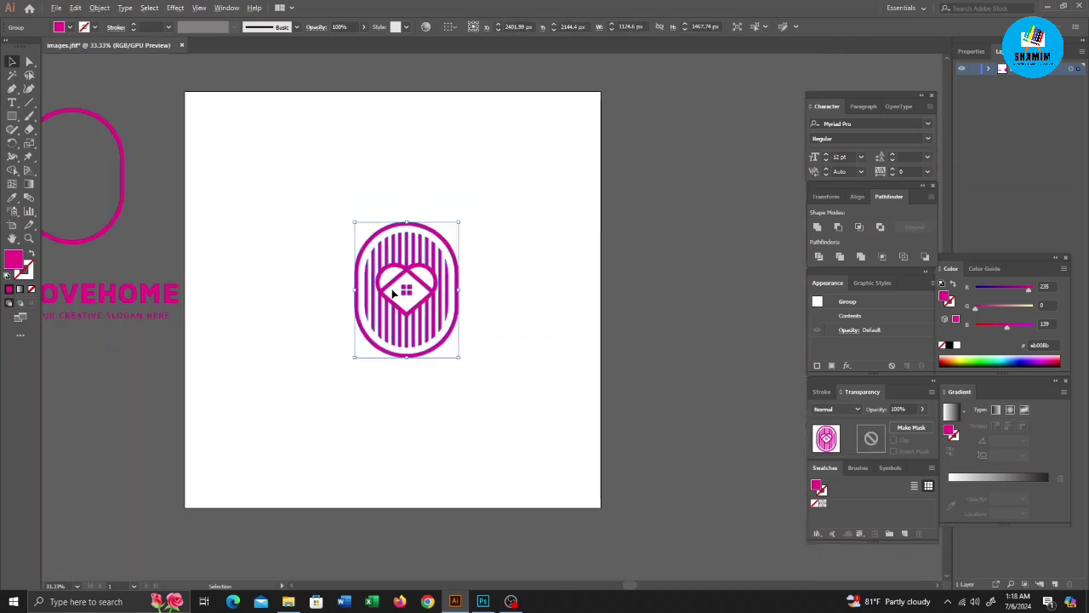
{"action": "key", "text": "ctrl+minus"}
{"action": "key", "text": "ctrl+minus"}
{"action": "left_click", "coordinate": [302, 348]}
Step: Place a copy of the LOVEHOME text and slogan below the badge and delete the off-artboard leftovers
{"action": "left_click", "coordinate": [245, 296]}
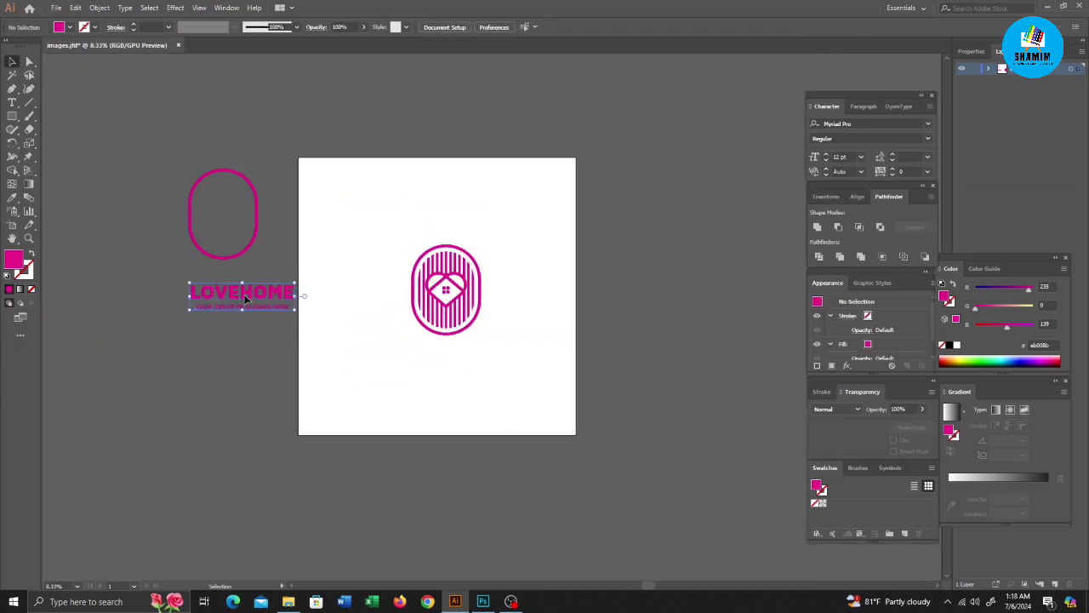
{"action": "left_click_drag", "start_coordinate": [417, 437], "coordinate": [448, 361]}
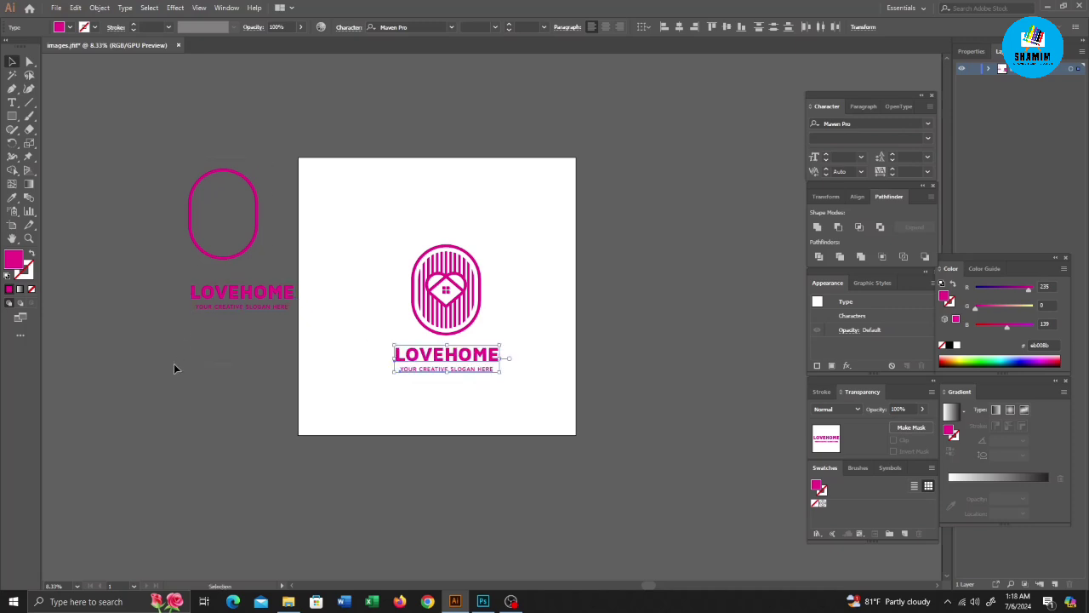
{"action": "left_click_drag", "start_coordinate": [174, 363], "coordinate": [247, 247]}
{"action": "key", "text": "Delete"}
Step: Centre the badge and text horizontally and group them
{"action": "left_click_drag", "start_coordinate": [503, 419], "coordinate": [344, 240]}
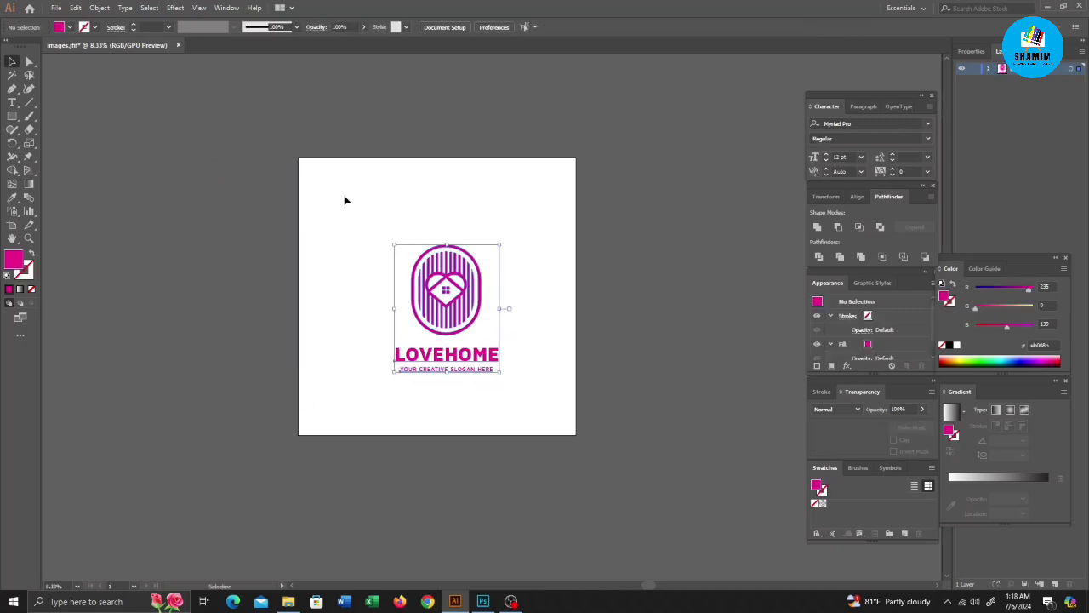
{"action": "left_click", "coordinate": [381, 28]}
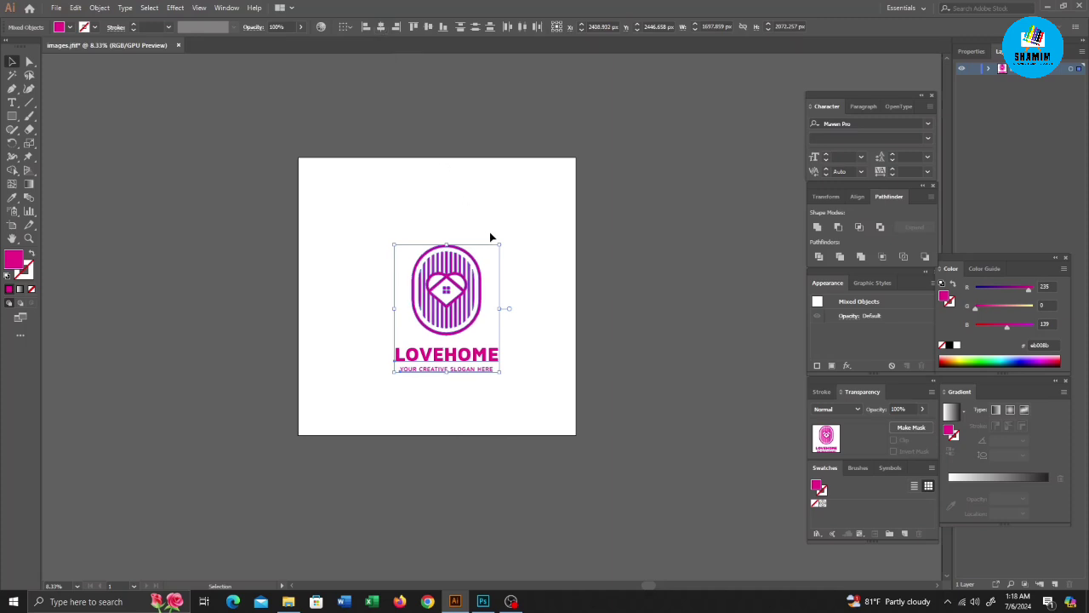
{"action": "right_click", "coordinate": [435, 216]}
{"action": "left_click", "coordinate": [469, 288]}
Step: Move the logo group up toward the artboard centre
{"action": "scroll", "coordinate": [474, 308], "scroll_direction": "up", "scroll_amount": 1}
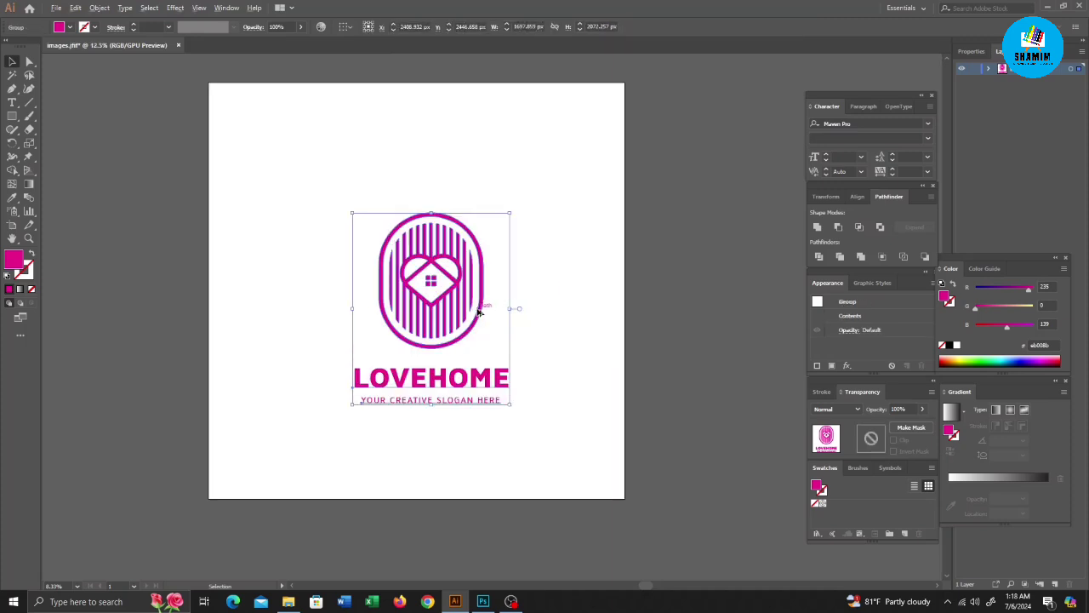
{"action": "scroll", "coordinate": [479, 307], "scroll_direction": "up", "scroll_amount": 1}
{"action": "scroll", "coordinate": [482, 305], "scroll_direction": "down", "scroll_amount": 1}
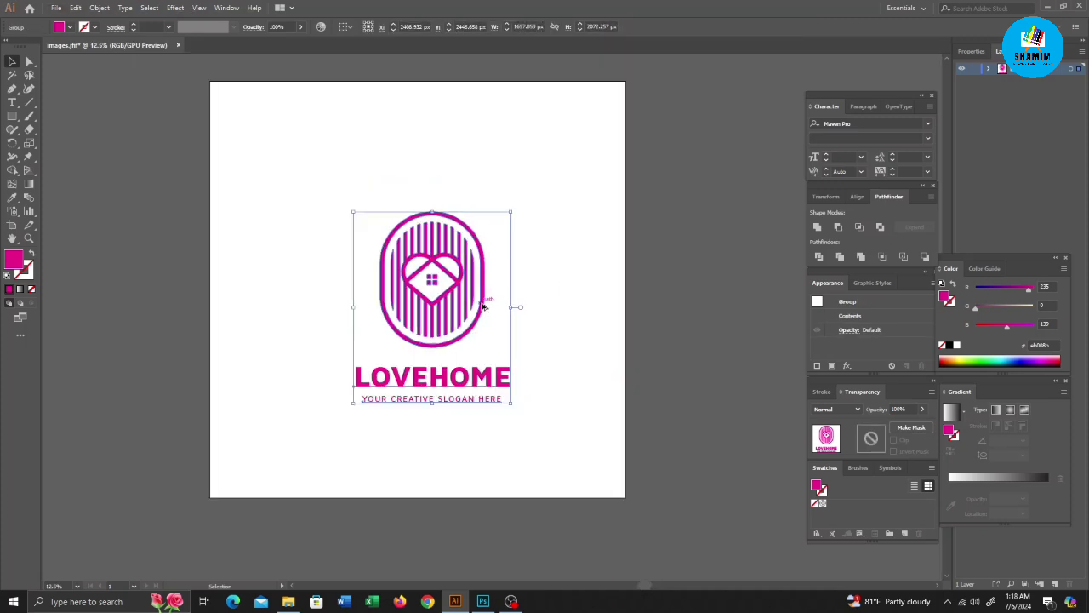
{"action": "left_click_drag", "start_coordinate": [482, 305], "coordinate": [471, 279]}
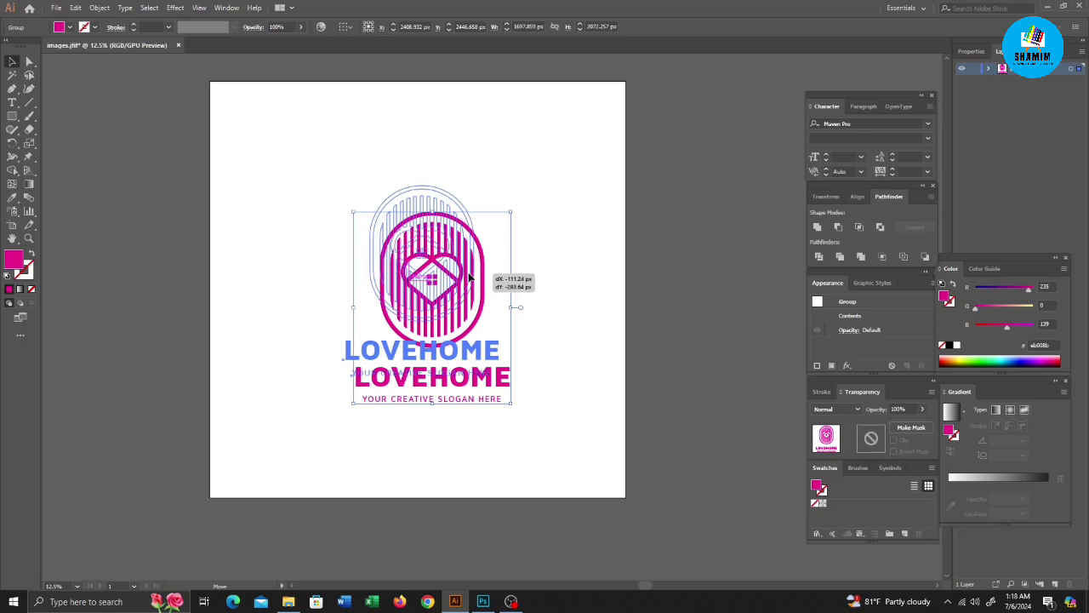
{"action": "left_click", "coordinate": [569, 285]}
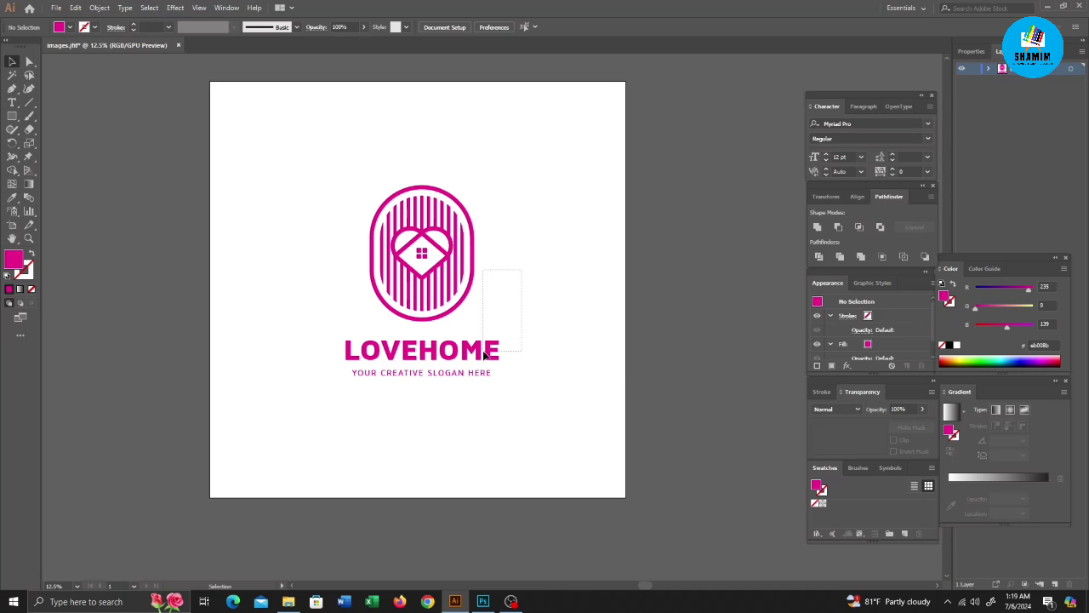
{"action": "left_click_drag", "start_coordinate": [484, 354], "coordinate": [484, 354]}
Step: Draw a magenta rectangle covering the whole artboard and centre everything on it
{"action": "left_click", "coordinate": [542, 313]}
{"action": "left_click", "coordinate": [12, 115]}
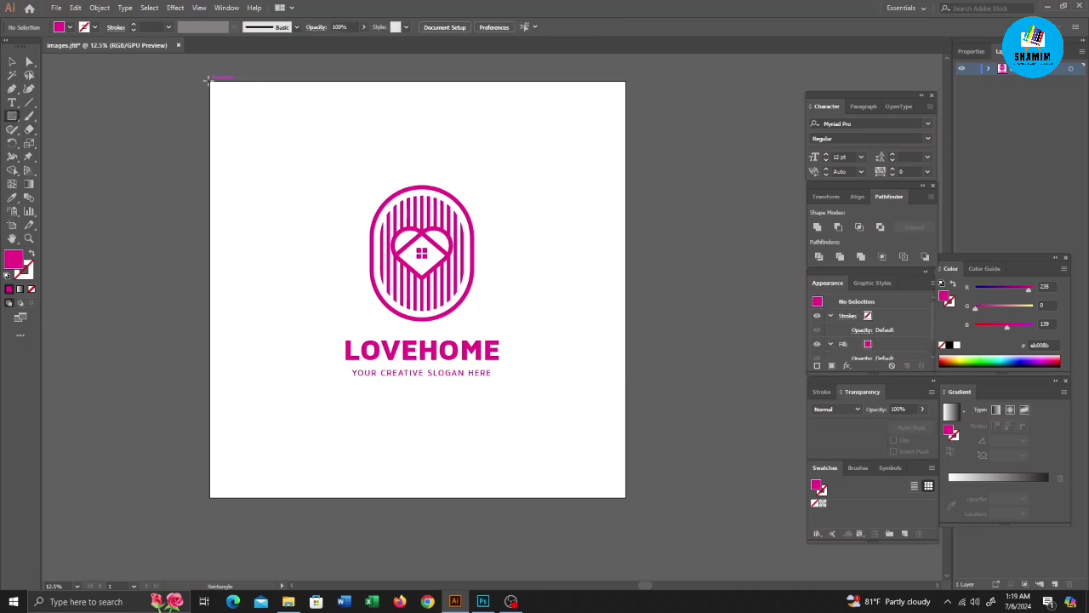
{"action": "left_click_drag", "start_coordinate": [209, 81], "coordinate": [627, 497]}
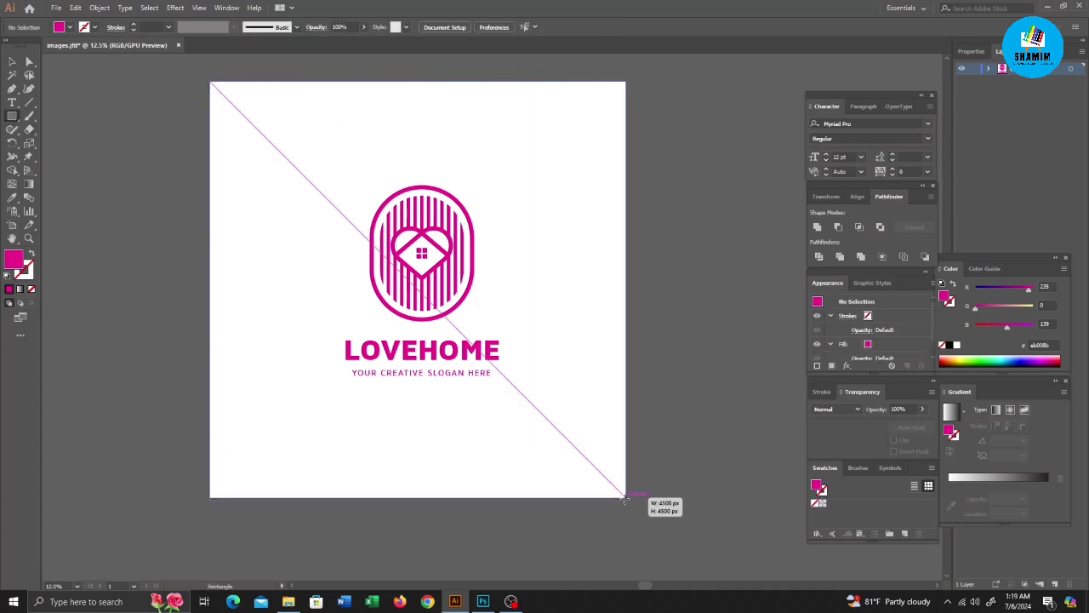
{"action": "key", "text": "v"}
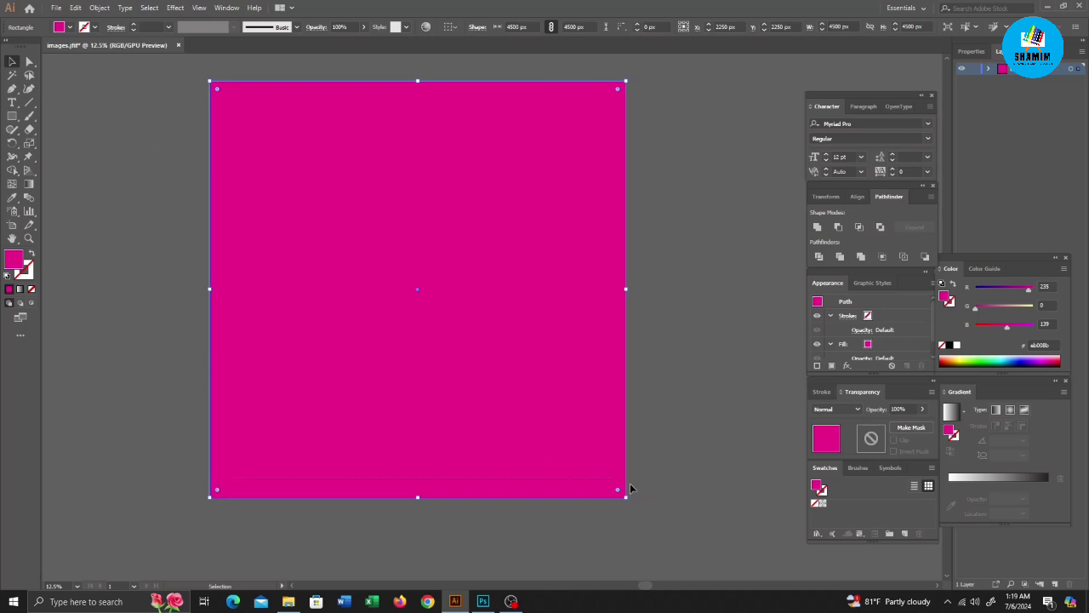
{"action": "key", "text": "ctrl+a"}
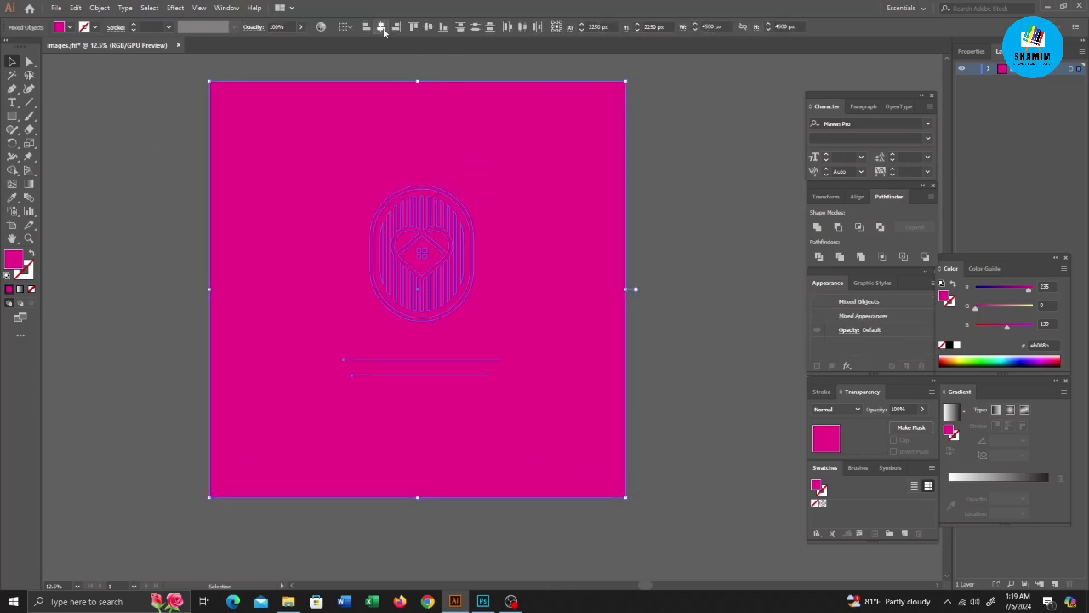
{"action": "left_click", "coordinate": [380, 26]}
{"action": "left_click", "coordinate": [428, 26]}
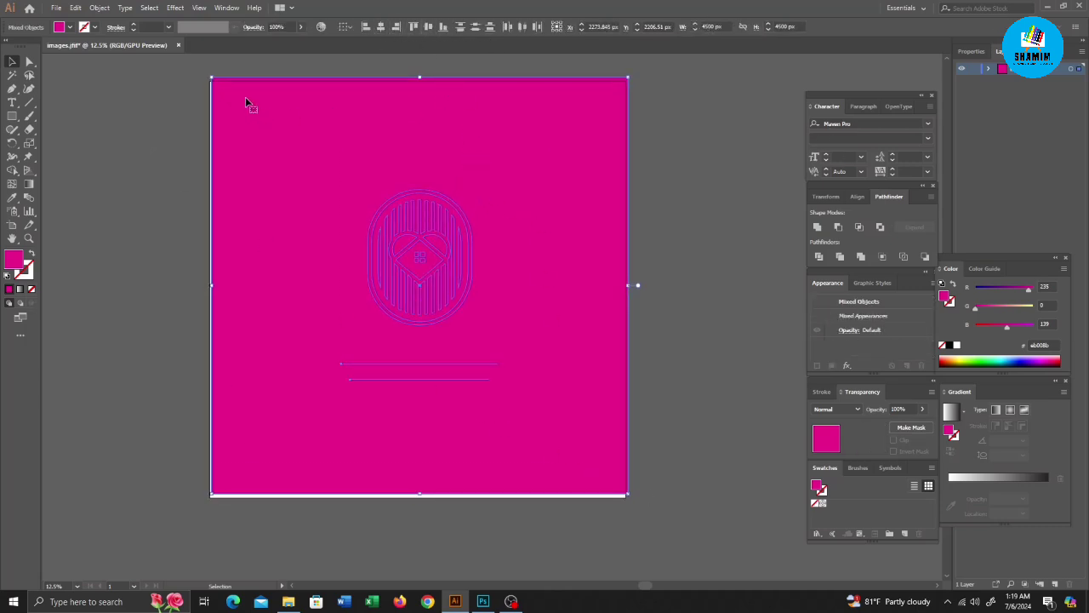
{"action": "key", "text": "ctrl+1"}
{"action": "mouse_move", "coordinate": [289, 74]}
{"action": "left_mouse_down"}
{"action": "mouse_move", "coordinate": [268, 134]}
{"action": "mouse_move", "coordinate": [269, 110]}
{"action": "left_mouse_up"}
Step: Undo the magenta background rectangle, returning to the white artboard
{"action": "left_click", "coordinate": [178, 147]}
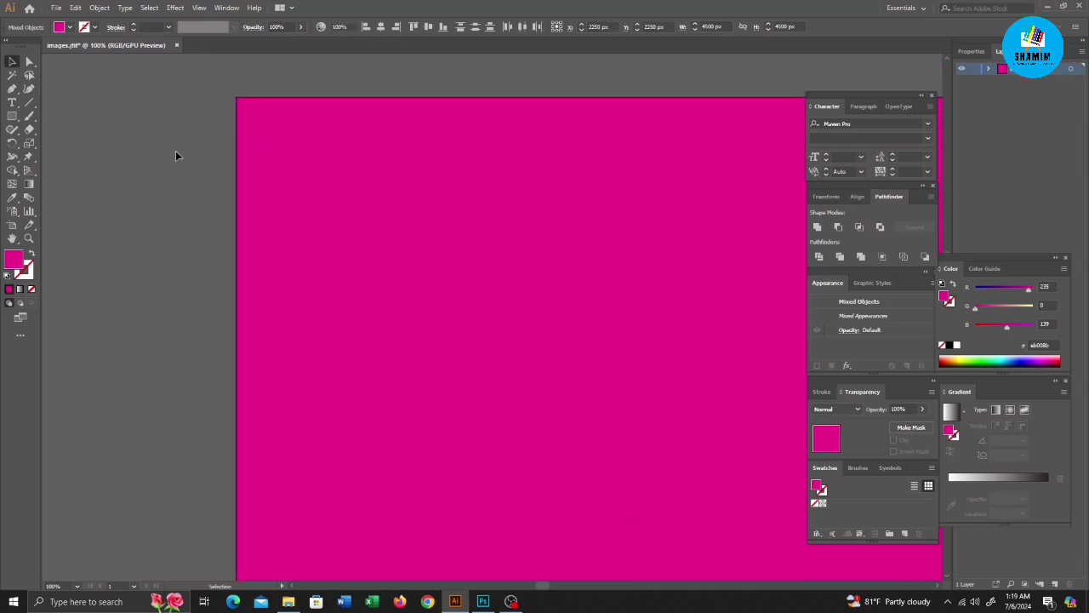
{"action": "key", "text": "ctrl+0"}
{"action": "scroll", "coordinate": [322, 264], "scroll_direction": "down", "scroll_amount": 2}
{"action": "scroll", "coordinate": [642, 237], "scroll_direction": "up", "scroll_amount": 3}
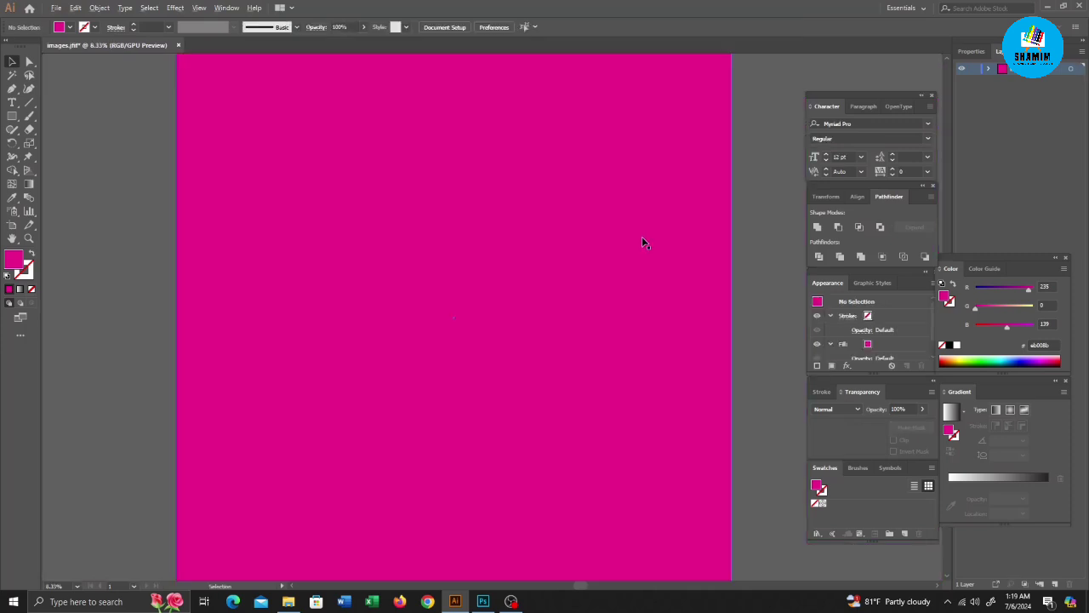
{"action": "key", "text": "ctrl+z"}
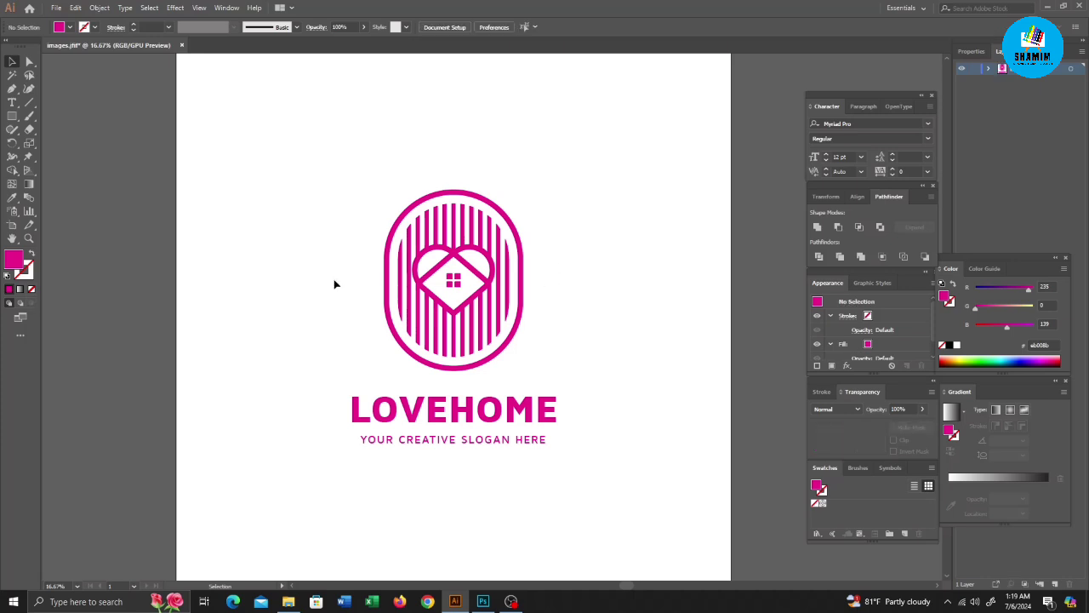
{"action": "scroll", "coordinate": [332, 284], "scroll_direction": "down", "scroll_amount": 1}
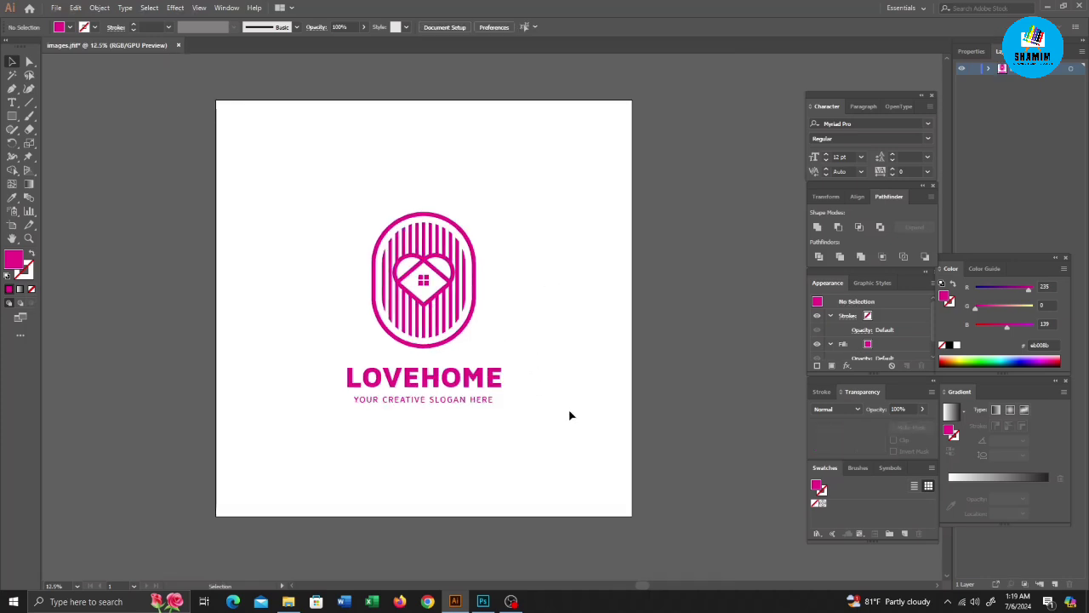
Step: Copy the whole logo and switch to the Photoshop mockup document
{"action": "left_click_drag", "start_coordinate": [547, 415], "coordinate": [497, 341]}
{"action": "left_click_drag", "start_coordinate": [499, 437], "coordinate": [318, 248]}
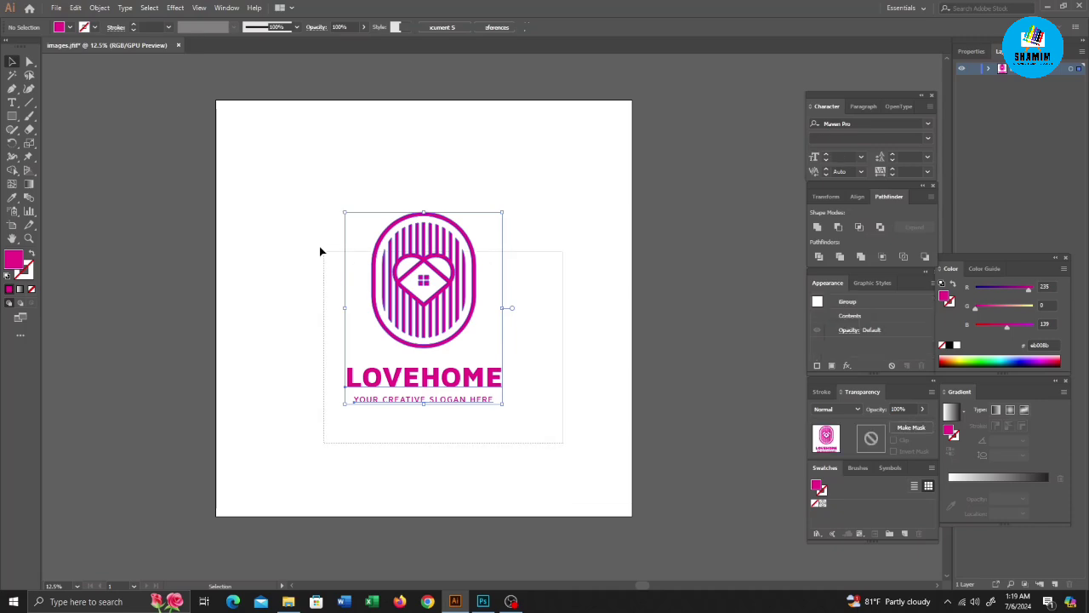
{"action": "key", "text": "v"}
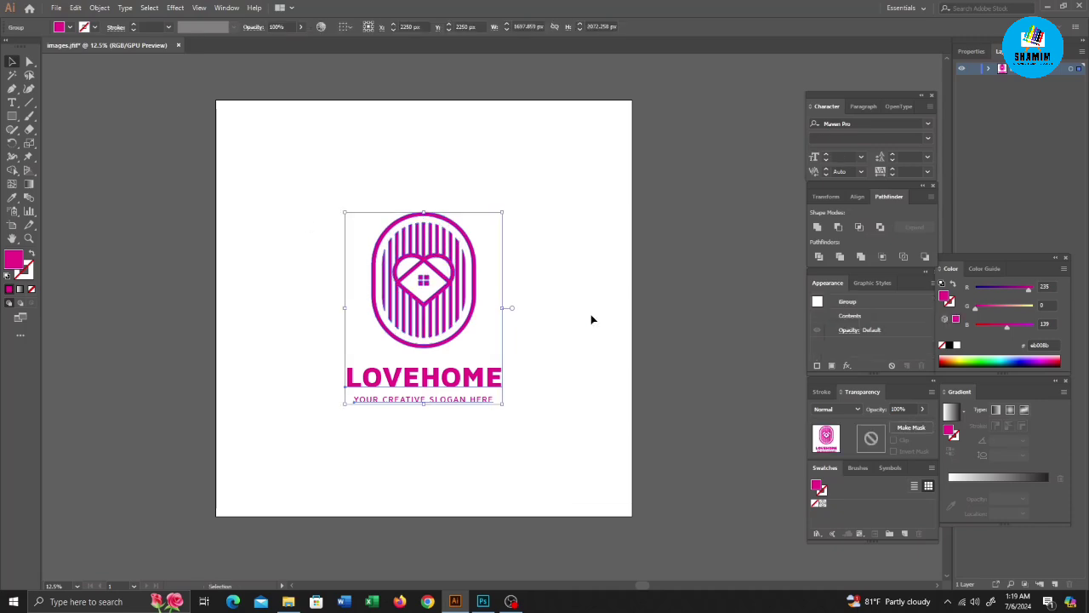
{"action": "left_click", "coordinate": [593, 319]}
{"action": "left_click", "coordinate": [482, 601]}
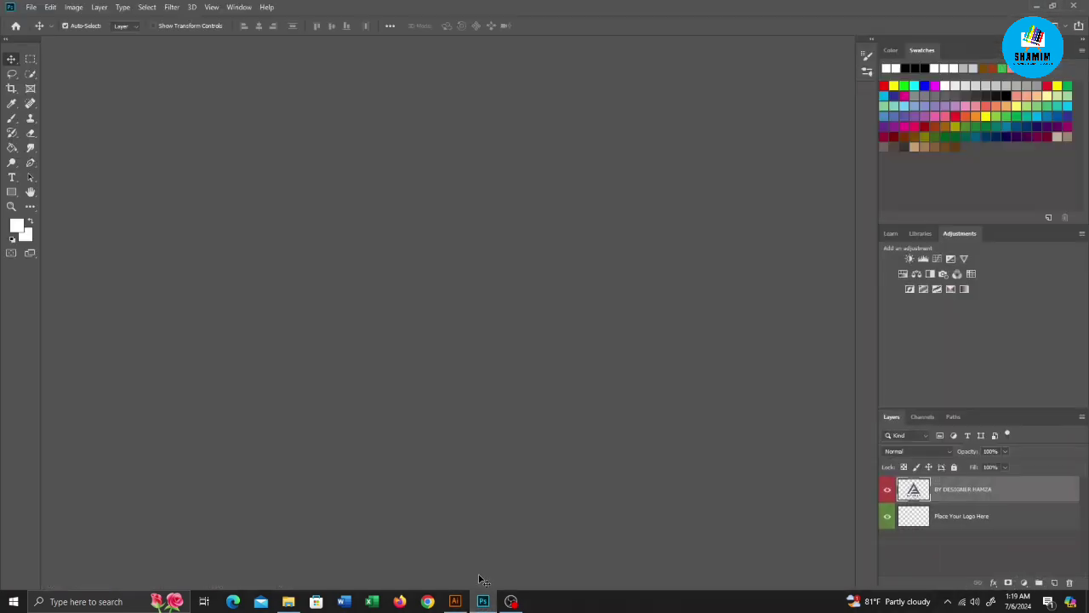
Step: Paste the logo into the 'Place Your Logo Here' smart object and scale it to fit
{"action": "key", "text": "ctrl+v"}
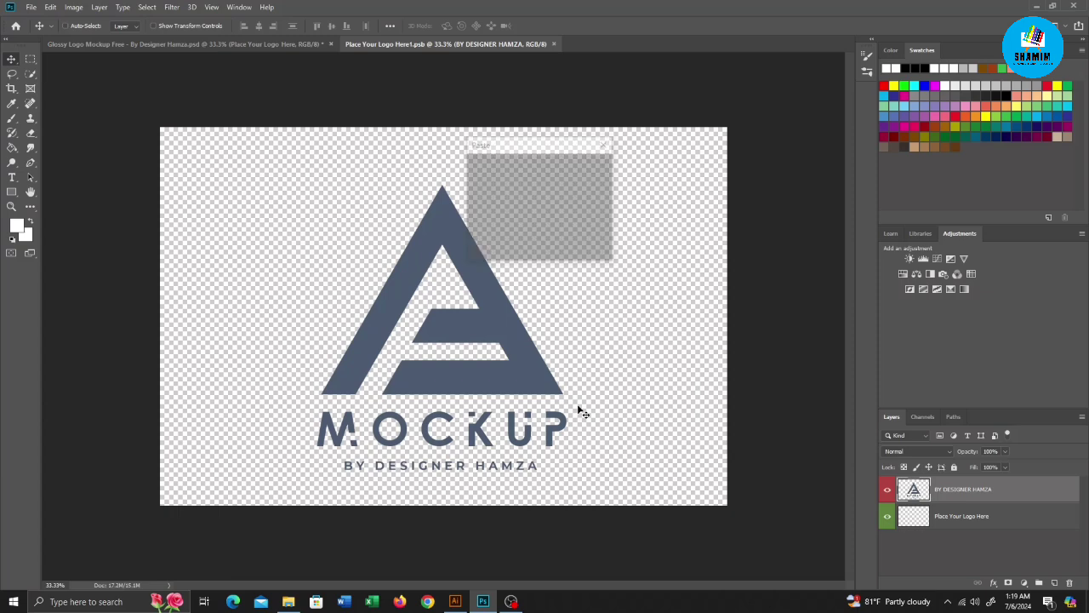
{"action": "left_click", "coordinate": [592, 168]}
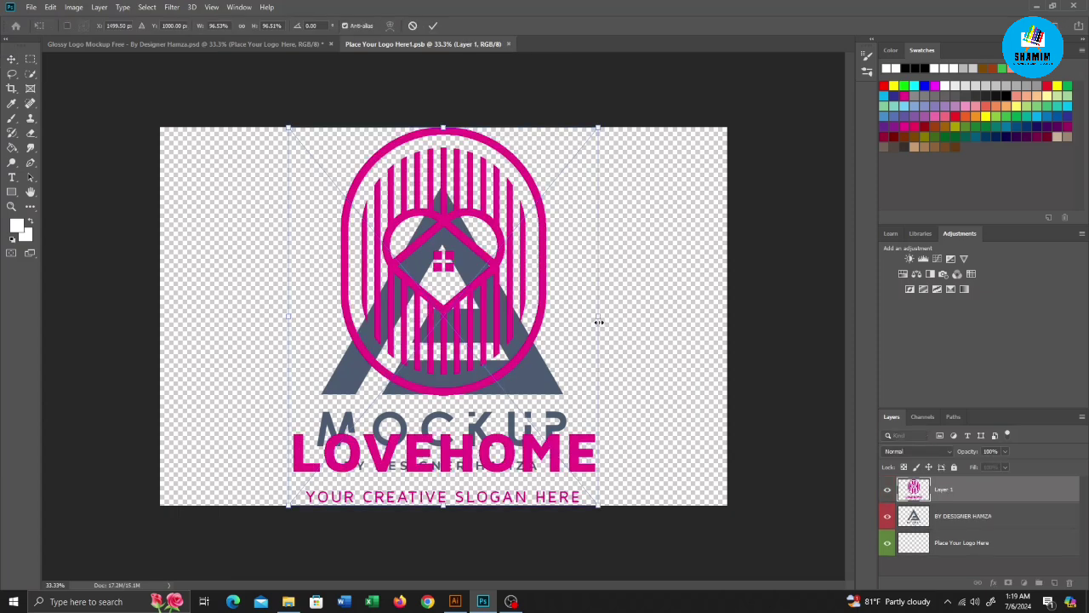
{"action": "mouse_move", "coordinate": [601, 322]}
{"action": "left_mouse_down"}
{"action": "mouse_move", "coordinate": [490, 315]}
{"action": "mouse_move", "coordinate": [580, 332]}
{"action": "left_mouse_up"}
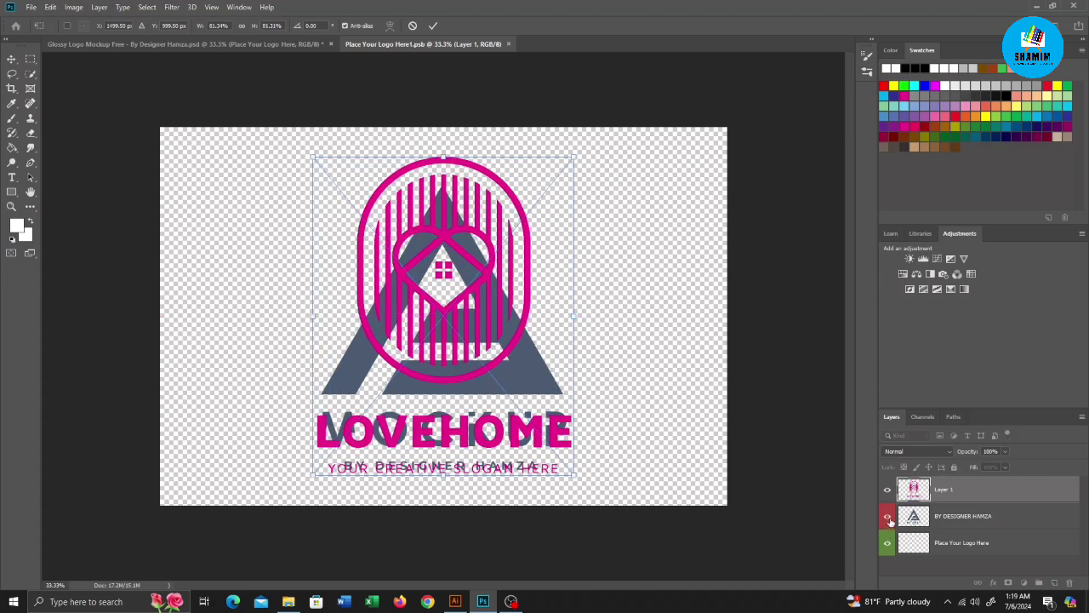
{"action": "key", "text": "Return"}
Step: Hide the grey triangle placeholder, save the smart object, and view the Glossy Logo Mockup document
{"action": "left_click", "coordinate": [888, 516]}
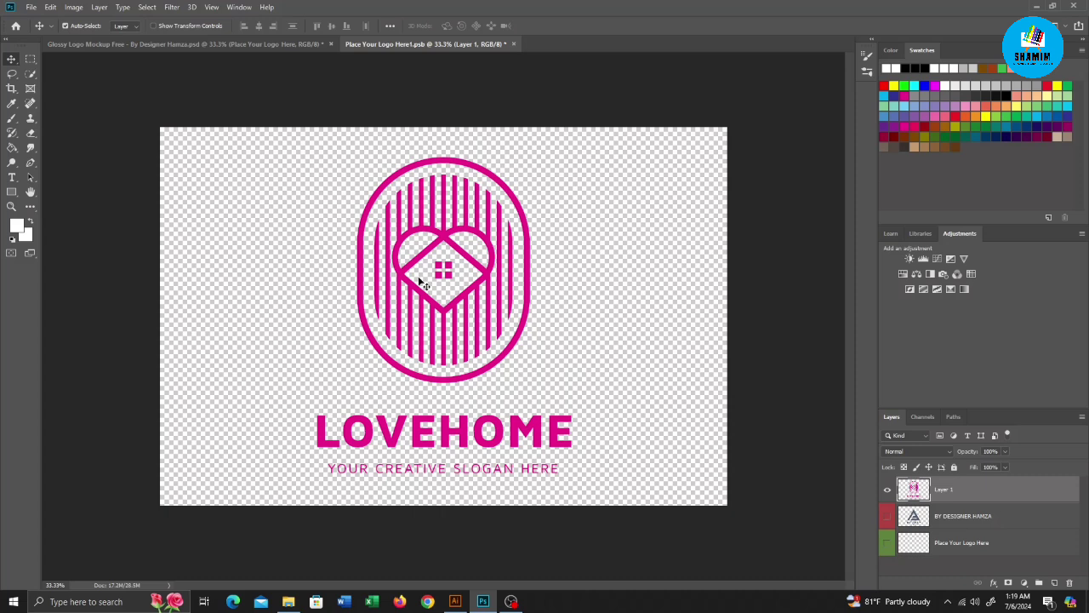
{"action": "left_click", "coordinate": [33, 9]}
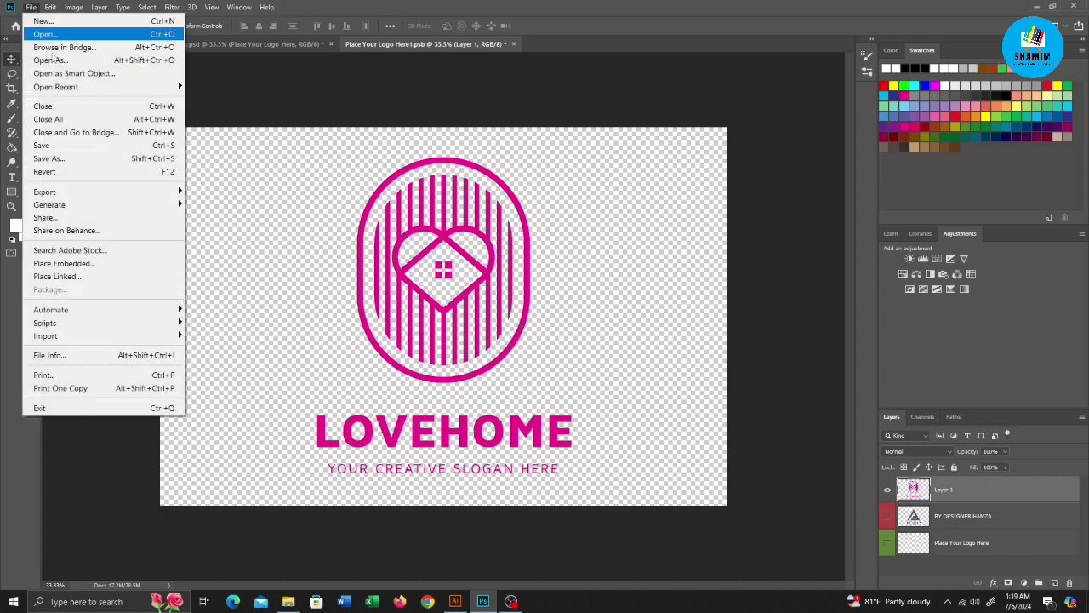
{"action": "left_click", "coordinate": [68, 146]}
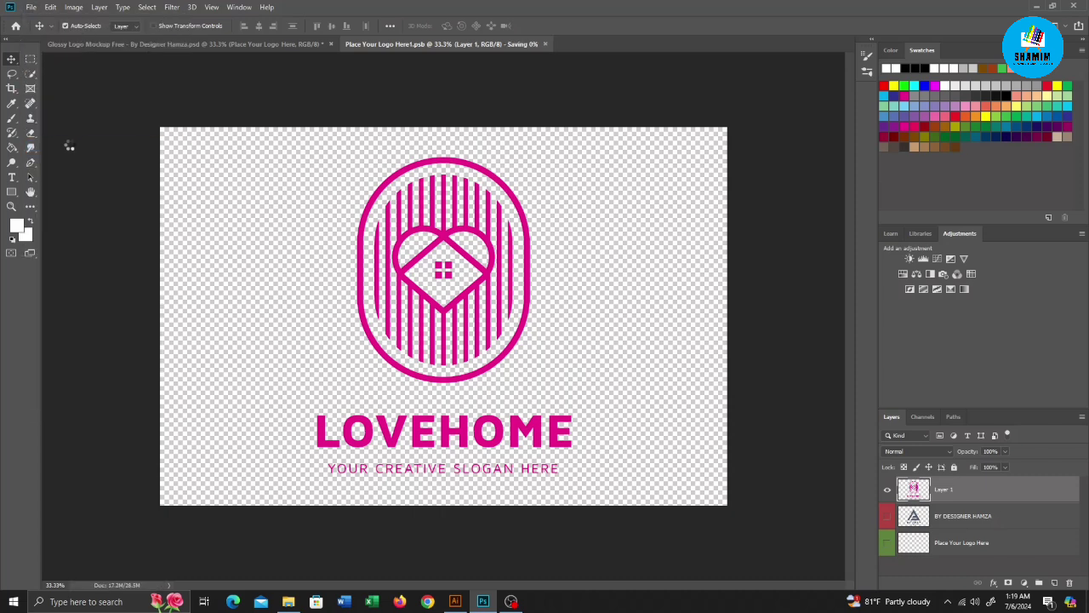
{"action": "left_click", "coordinate": [311, 45]}
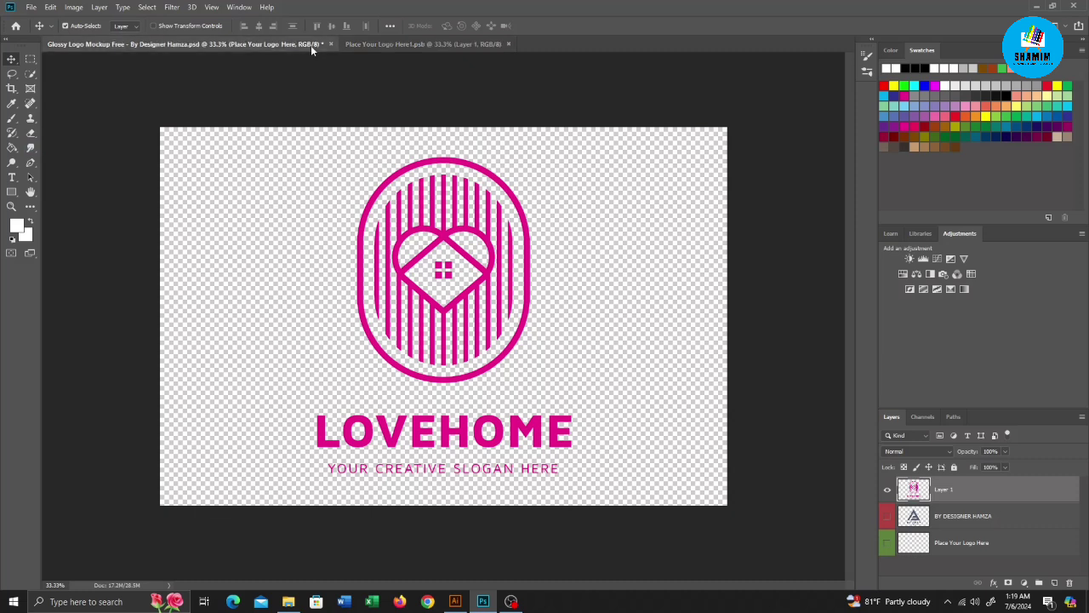